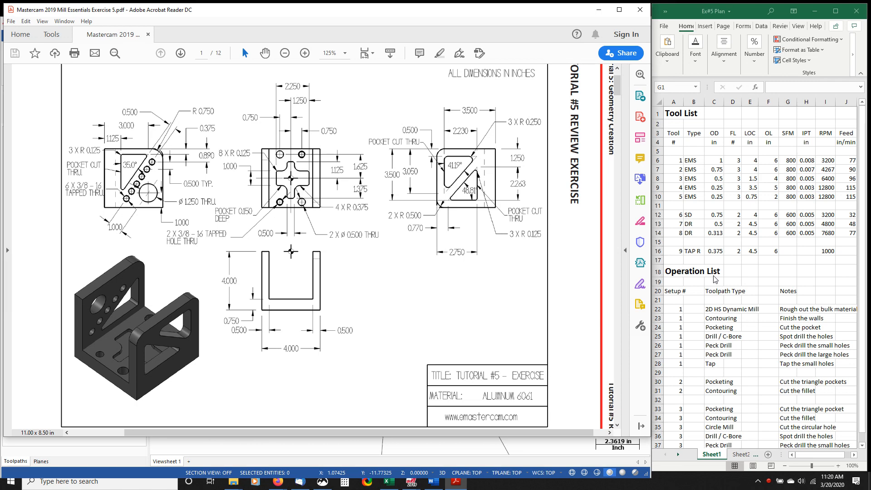
- Review the tool list and the operation list for all three setups in the Ex#5 Plan workbook
{"action": "scroll", "coordinate": [698, 353], "scroll_direction": "down", "scroll_amount": 2}
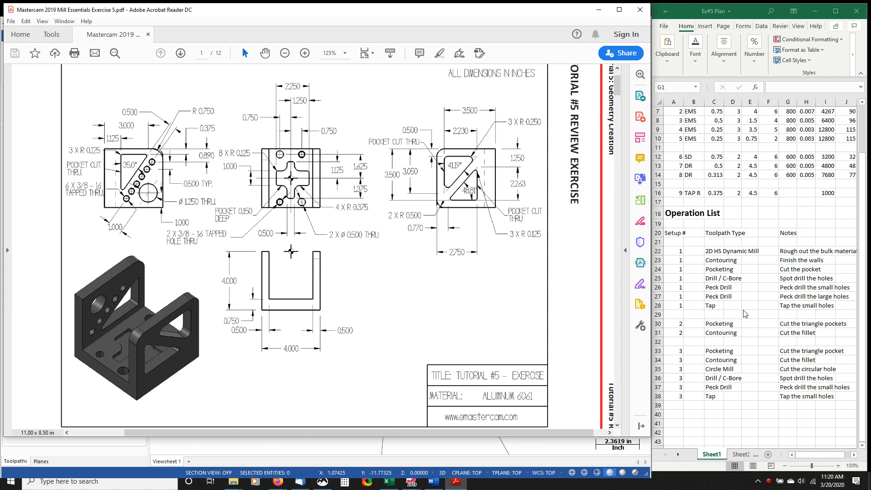
{"action": "scroll", "coordinate": [745, 313], "scroll_direction": "up", "scroll_amount": 2}
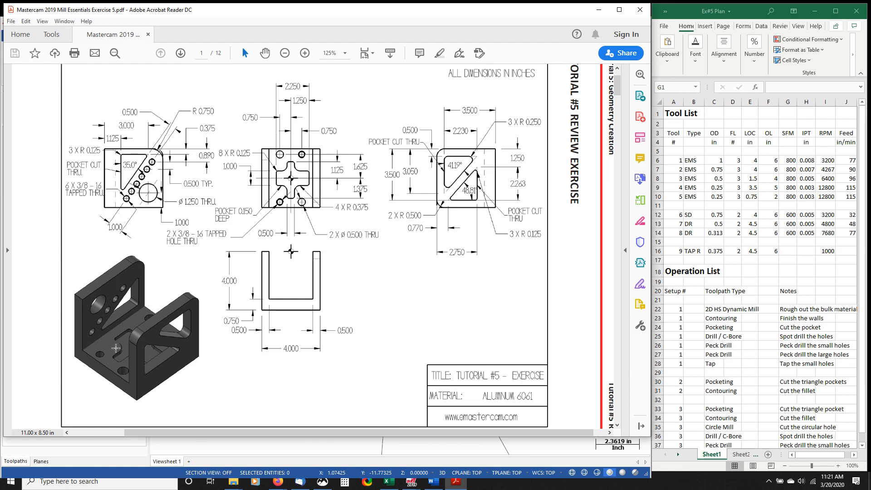
{"action": "key", "text": "ctrl"}
- Switch to the Mastercam window with the finished bracket and inspect its setup groups and the Haas GR 510 stock setup
{"action": "left_click", "coordinate": [338, 447]}
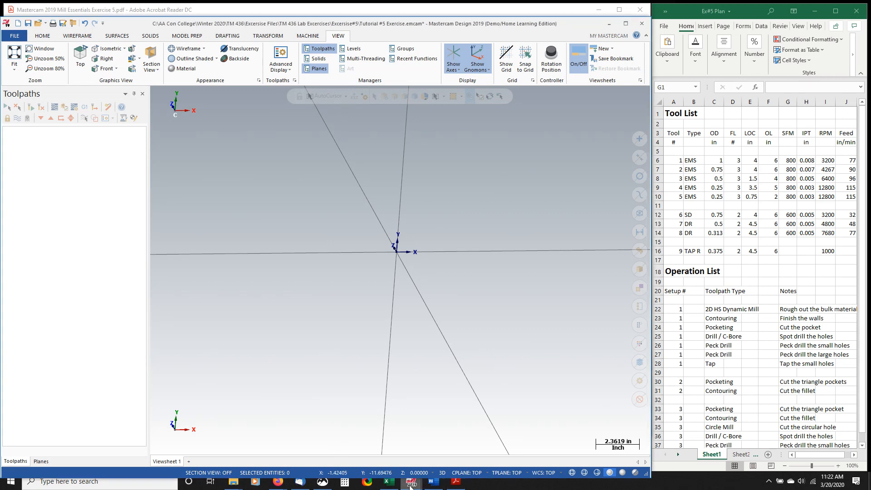
{"action": "mouse_move", "coordinate": [412, 481]}
{"action": "left_click", "coordinate": [388, 443]}
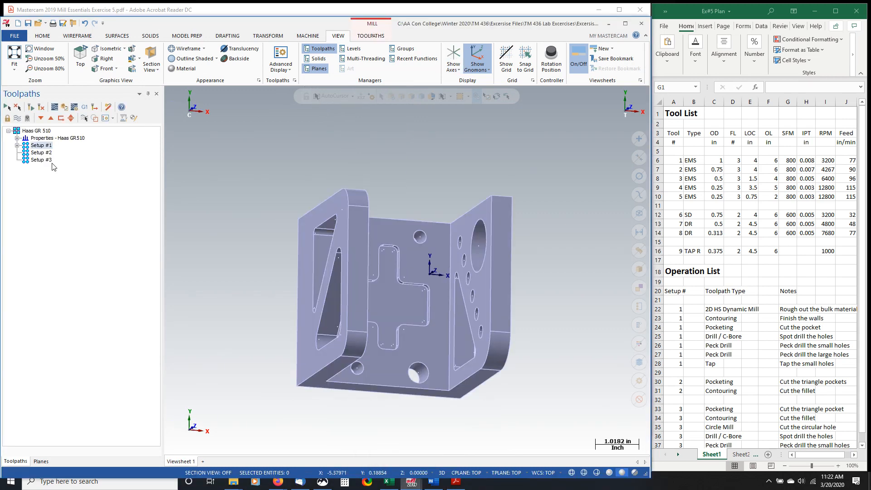
{"action": "middle_click_drag", "start_coordinate": [356, 312], "coordinate": [345, 250]}
{"action": "left_click", "coordinate": [38, 161]}
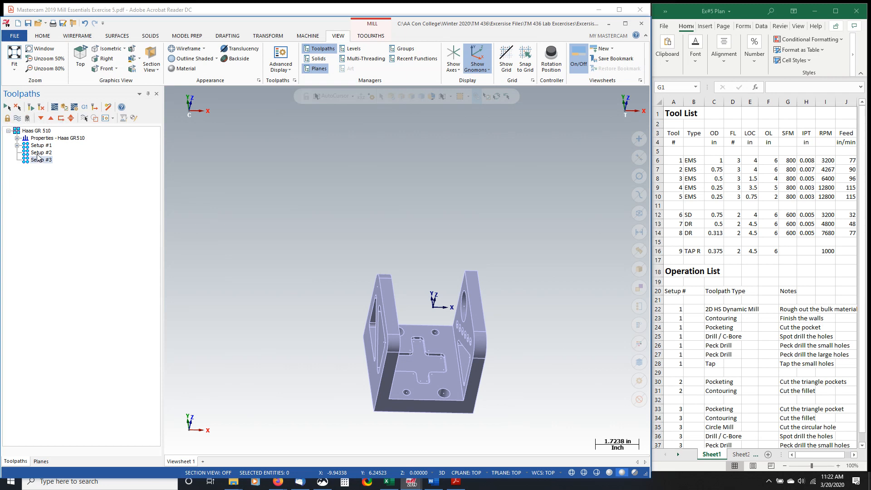
{"action": "left_click", "coordinate": [16, 138]}
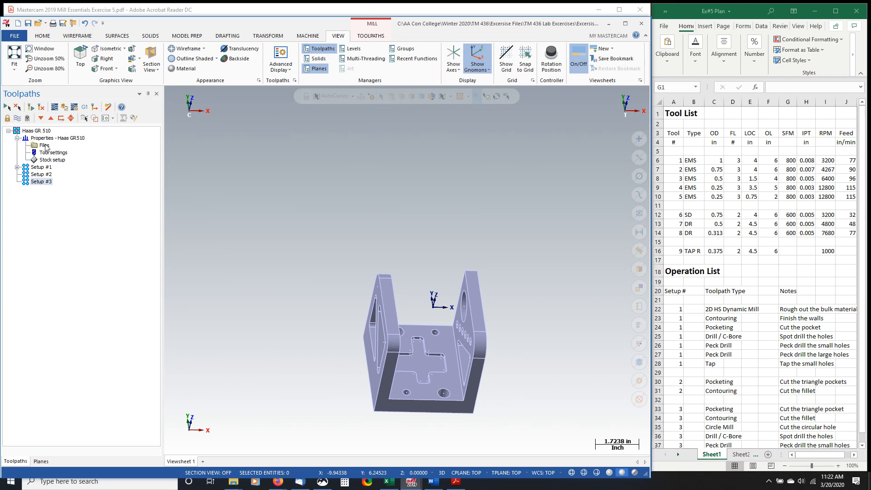
{"action": "left_click", "coordinate": [49, 162]}
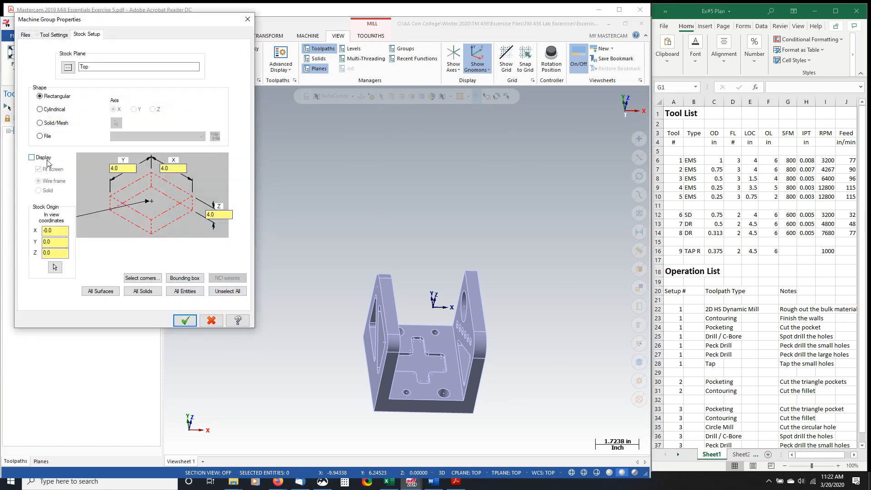
{"action": "left_click", "coordinate": [186, 321]}
{"action": "scroll", "coordinate": [427, 352], "scroll_direction": "up", "scroll_amount": 1}
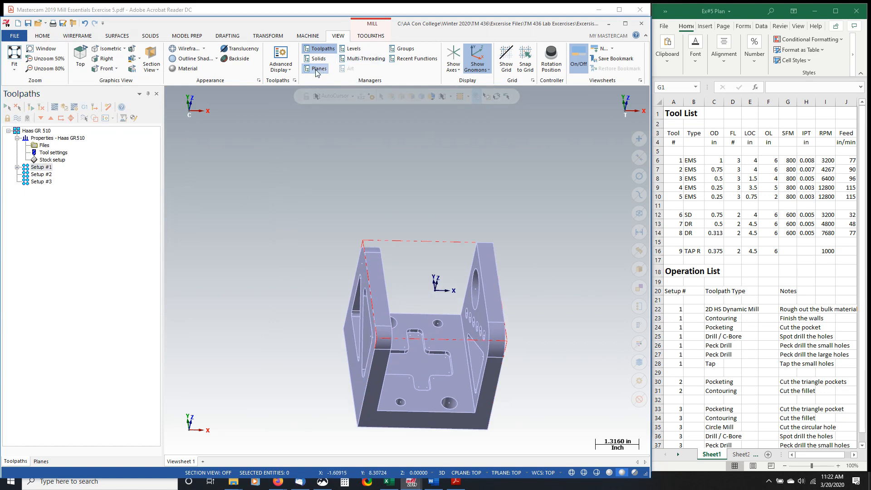
- Activate the Setup#2 plane in the finished file and examine its origin and orientation on the part
{"action": "left_click", "coordinate": [41, 461]}
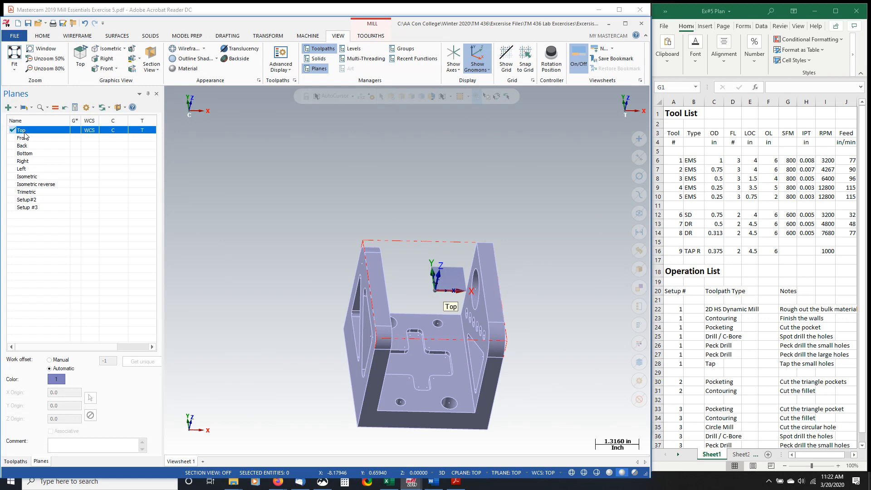
{"action": "left_click", "coordinate": [36, 200]}
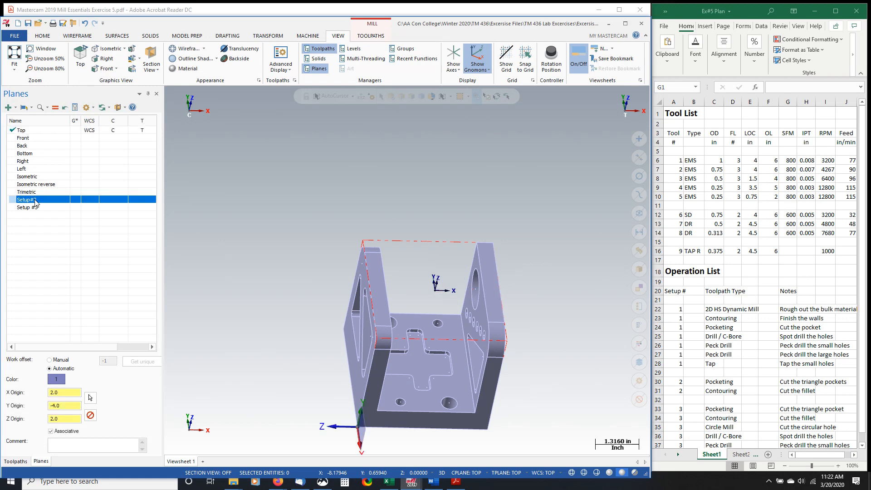
{"action": "left_click", "coordinate": [76, 201]}
{"action": "left_click", "coordinate": [89, 202]}
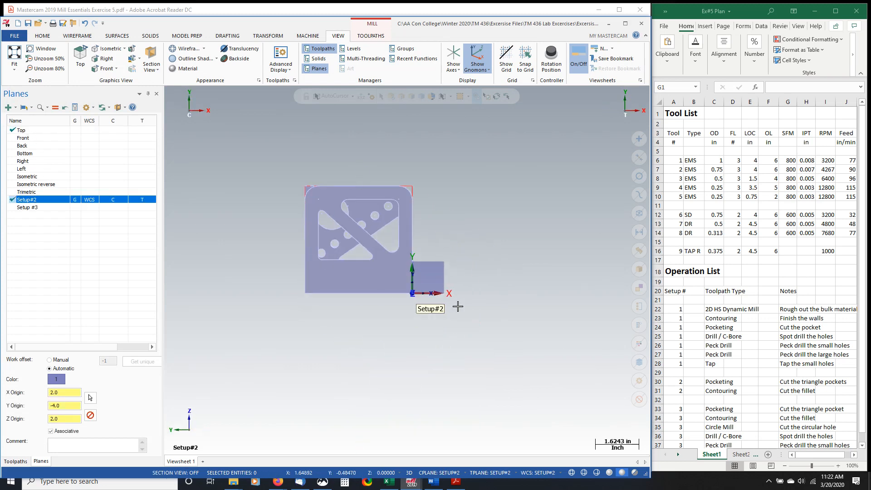
{"action": "middle_click_drag", "start_coordinate": [395, 339], "coordinate": [383, 310]}
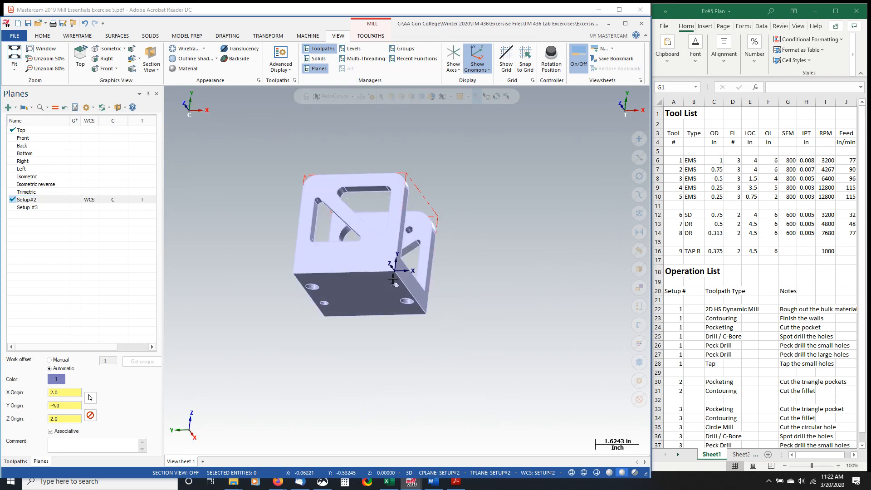
{"action": "scroll", "coordinate": [393, 243], "scroll_direction": "up", "scroll_amount": 4}
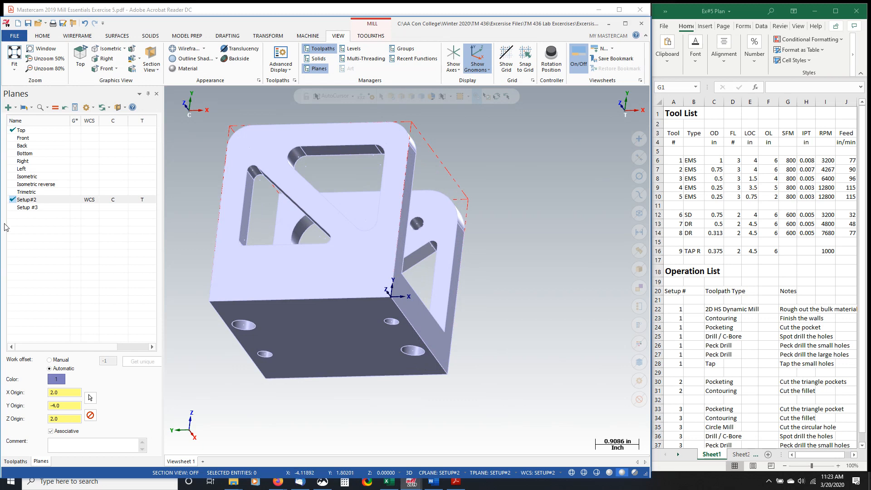
- Activate the Setup #3 plane, examine its orientation on the part, and return to the toolpath list
{"action": "left_click", "coordinate": [85, 207]}
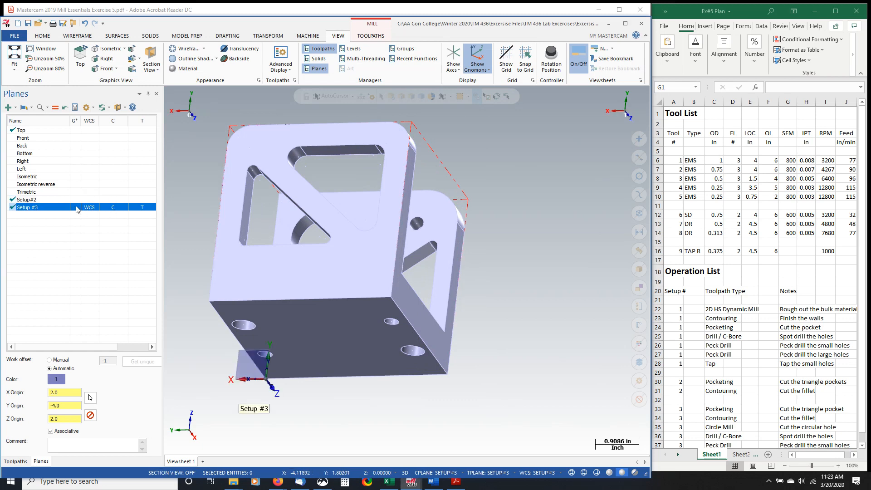
{"action": "middle_click_drag", "start_coordinate": [471, 247], "coordinate": [385, 225]}
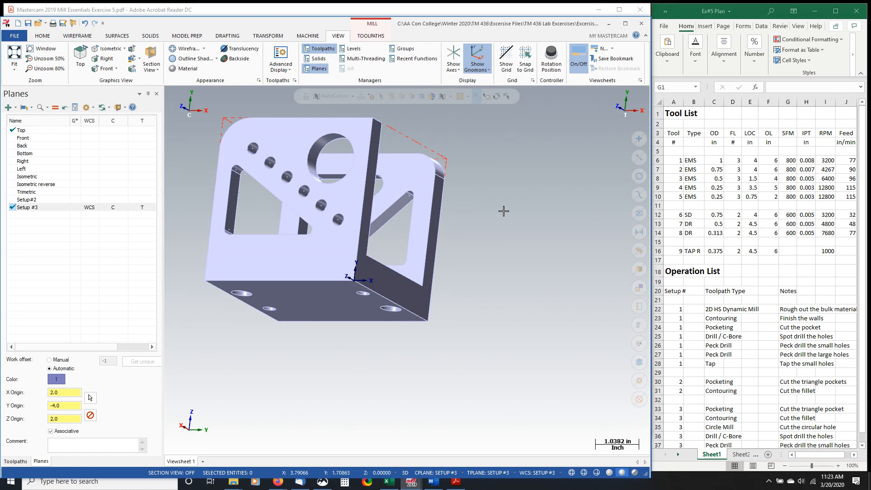
{"action": "left_click", "coordinate": [16, 462]}
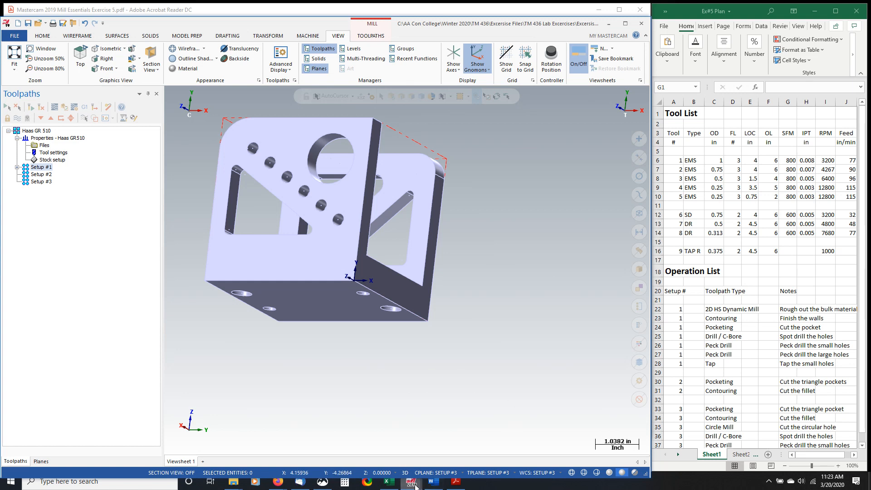
- Switch to the empty Tutorial #5 Exercise.emcam window, hide the axes and keep the gnomons displayed
{"action": "mouse_move", "coordinate": [415, 486]}
{"action": "left_click", "coordinate": [450, 436]}
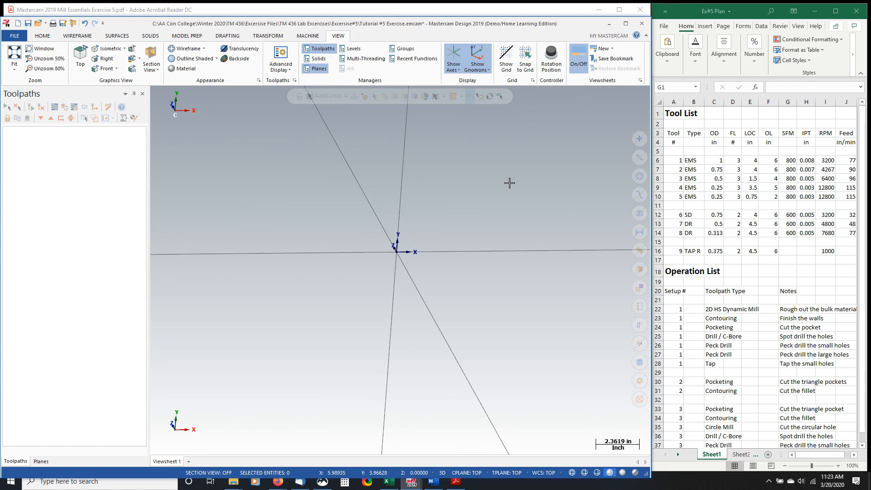
{"action": "left_click", "coordinate": [453, 56]}
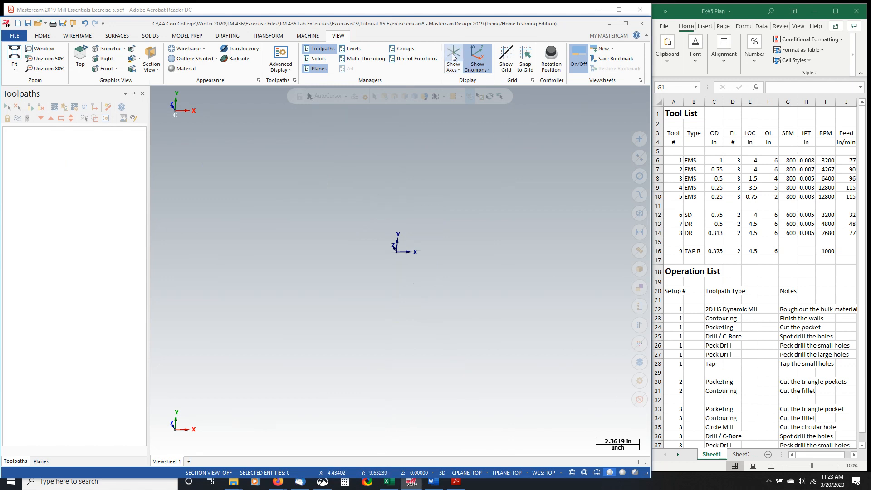
{"action": "left_click", "coordinate": [453, 56]}
{"action": "left_click", "coordinate": [453, 56]}
{"action": "left_click", "coordinate": [478, 56]}
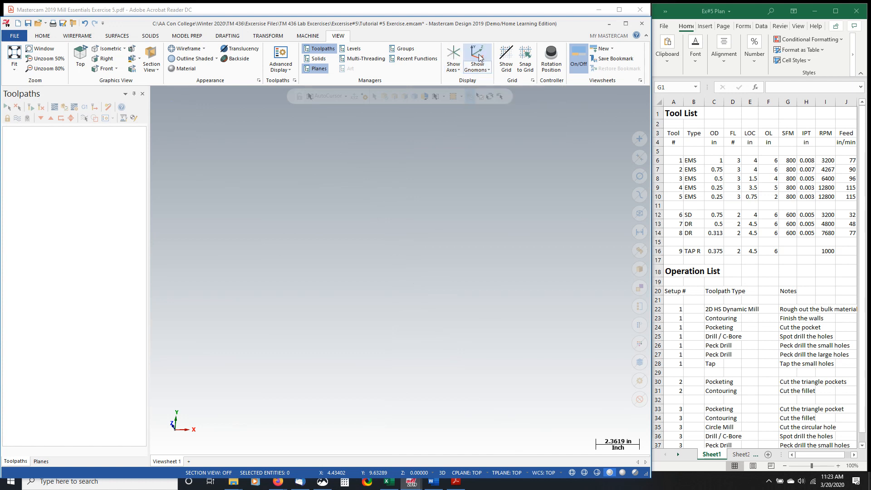
{"action": "left_click", "coordinate": [480, 56]}
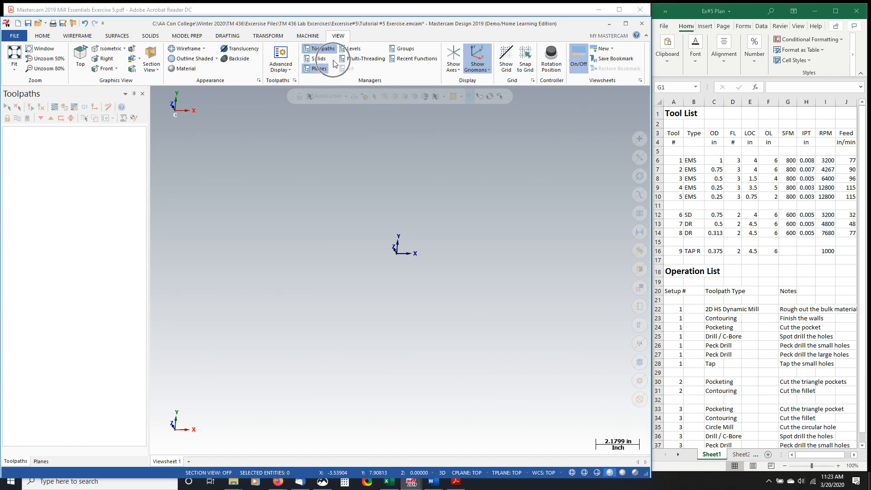
{"action": "left_click", "coordinate": [40, 461]}
{"action": "left_click", "coordinate": [18, 463]}
{"action": "left_click", "coordinate": [40, 462]}
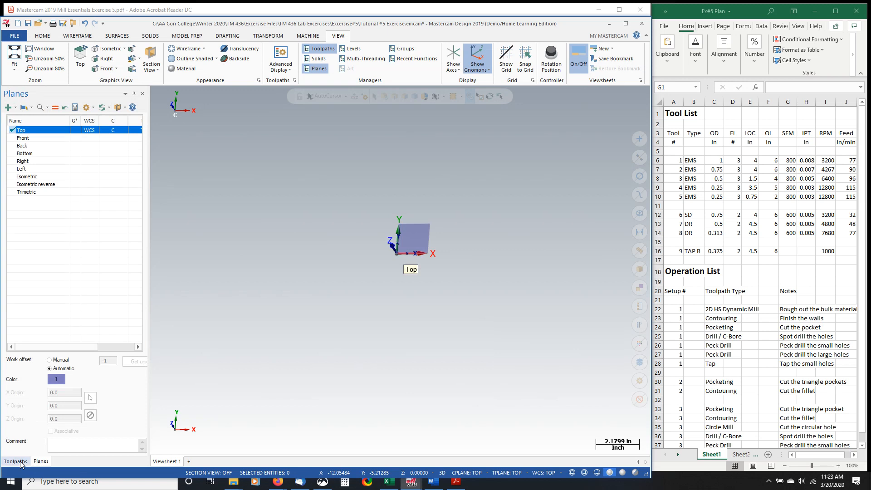
{"action": "left_click", "coordinate": [21, 461]}
{"action": "left_click", "coordinate": [39, 463]}
{"action": "left_click", "coordinate": [23, 461]}
{"action": "left_click", "coordinate": [39, 462]}
{"action": "left_click", "coordinate": [18, 462]}
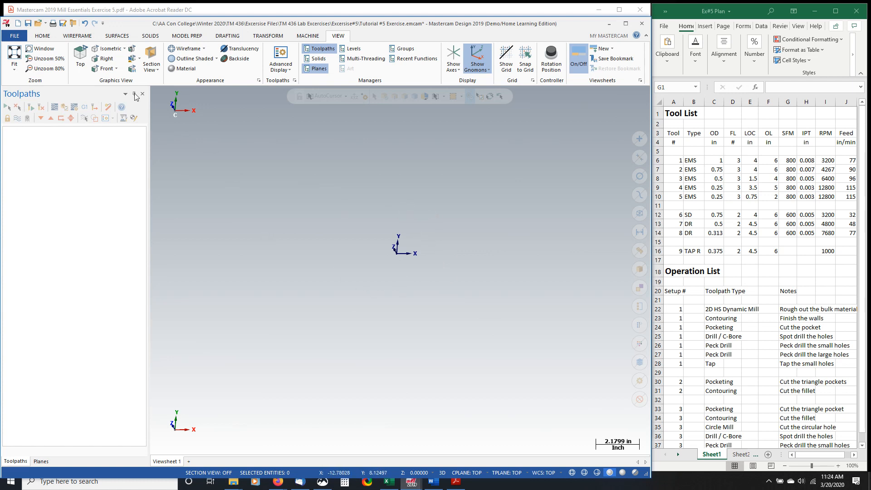
- Start opening a file, discard the changes to the current one, and select the SOLIDWORKS file Tutorial #5 Exercise
{"action": "left_click", "coordinate": [39, 24]}
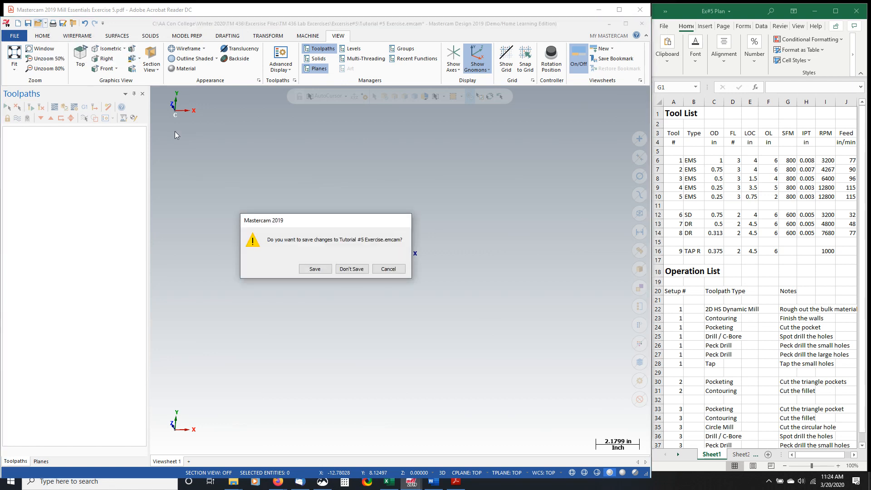
{"action": "left_click", "coordinate": [351, 269]}
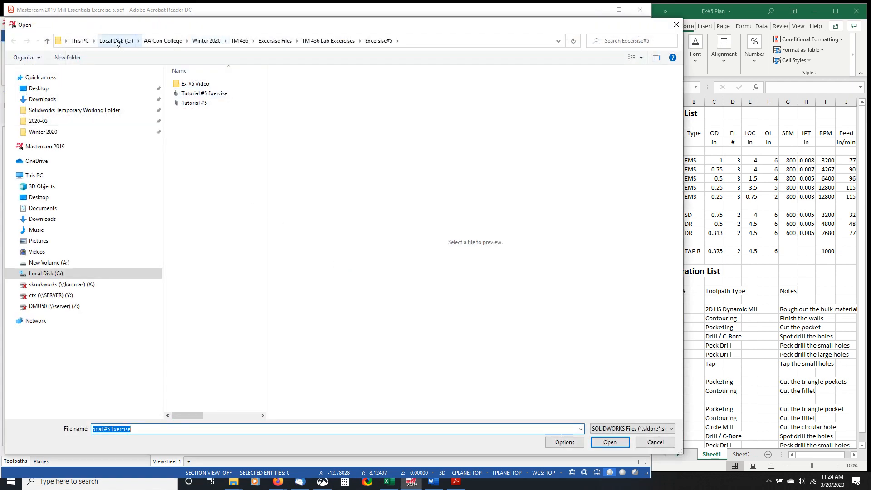
{"action": "left_click", "coordinate": [207, 94]}
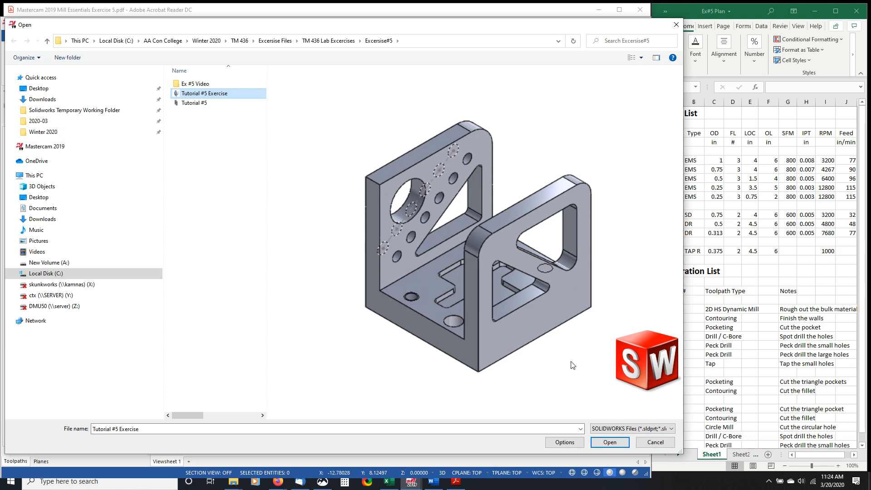
{"action": "key", "text": "ctrl"}
{"action": "key", "text": "ctrl"}
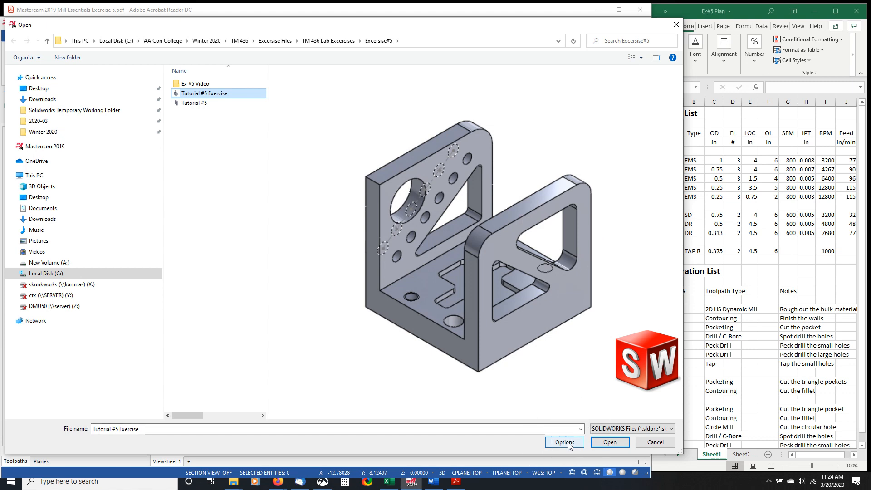
- Enable edge curves in the SOLIDWORKS import options and open the part as a solid
{"action": "left_click", "coordinate": [569, 446]}
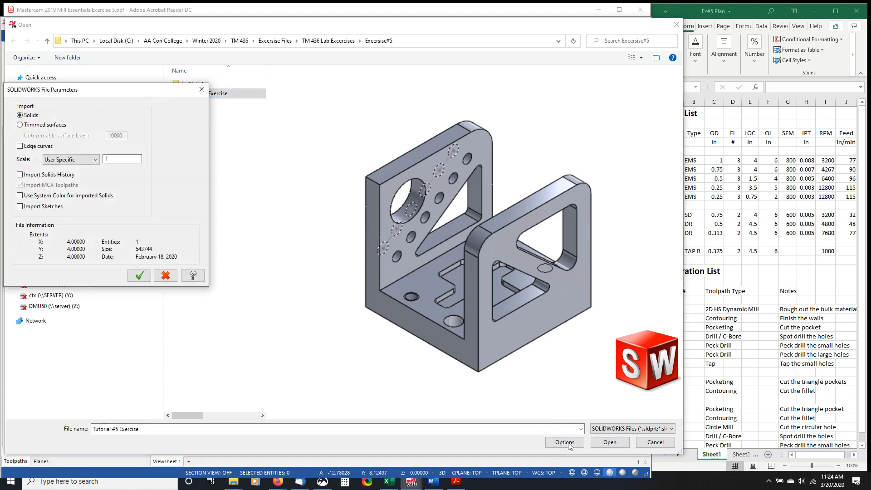
{"action": "left_click_drag", "start_coordinate": [81, 95], "coordinate": [203, 104]}
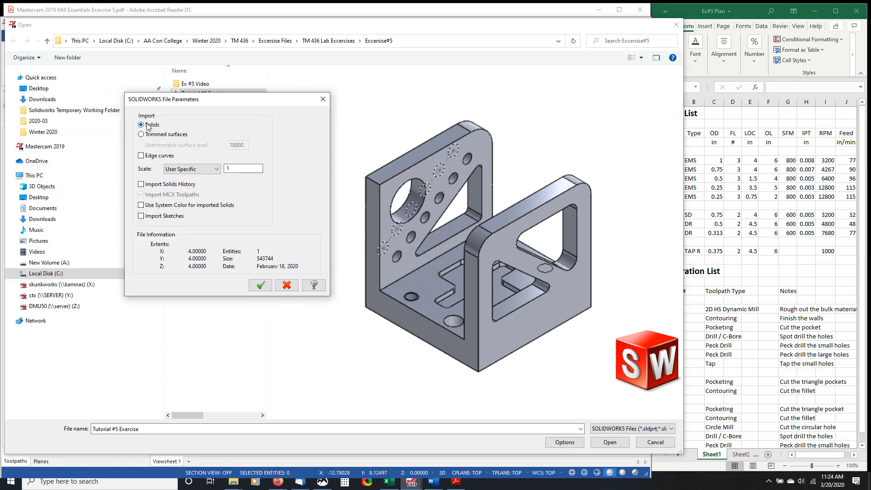
{"action": "left_click", "coordinate": [141, 156]}
{"action": "left_click", "coordinate": [261, 285]}
{"action": "left_click", "coordinate": [611, 443]}
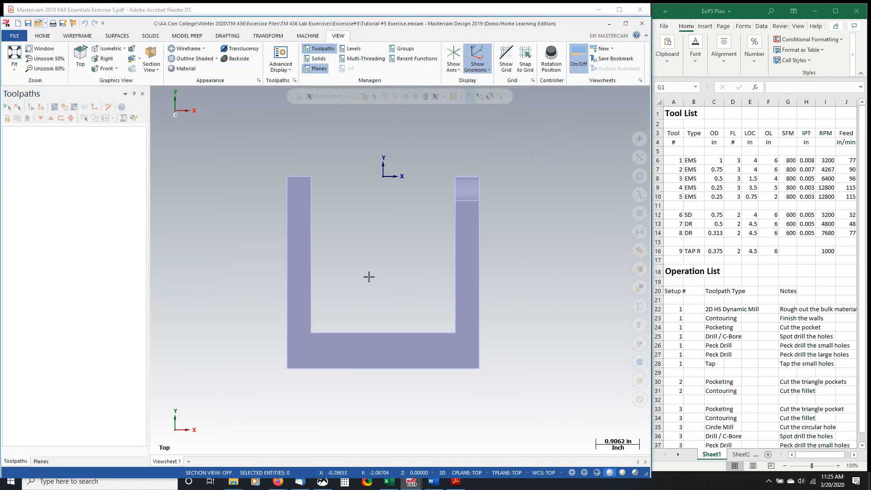
{"action": "scroll", "coordinate": [368, 276], "scroll_direction": "down", "scroll_amount": 3}
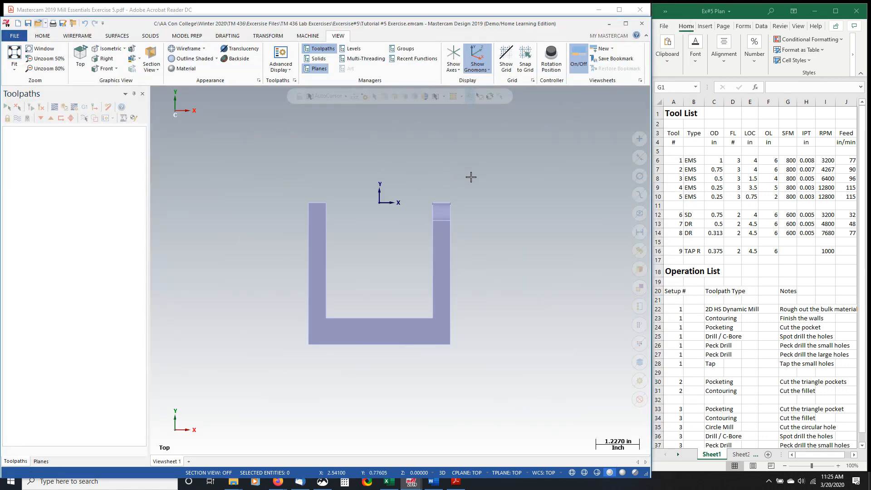
{"action": "middle_click_drag", "start_coordinate": [469, 177], "coordinate": [504, 231]}
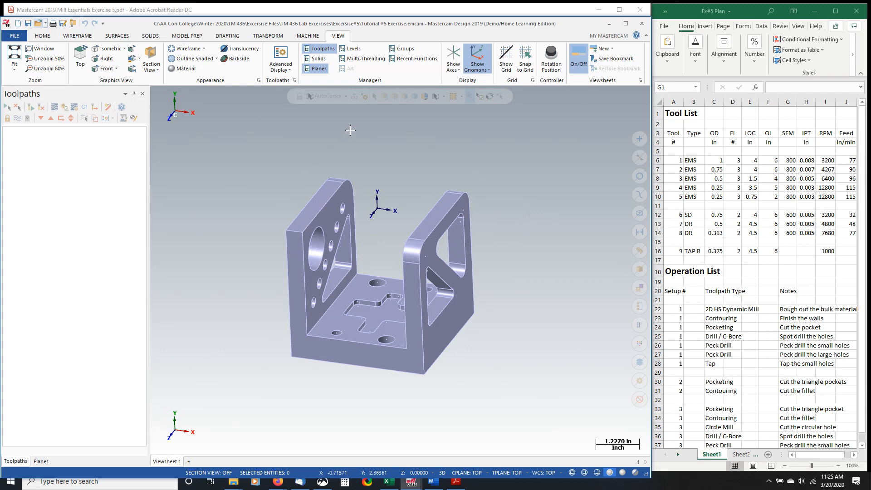
{"action": "left_click", "coordinate": [268, 37]}
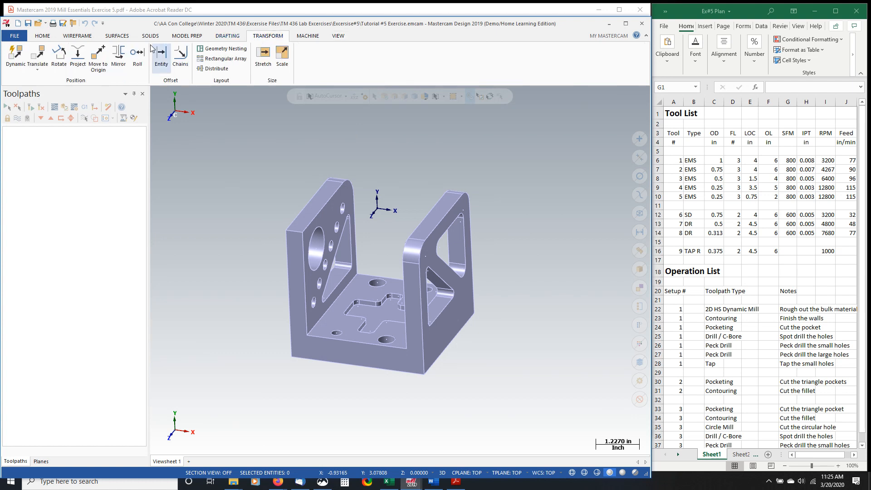
{"action": "left_click", "coordinate": [38, 69]}
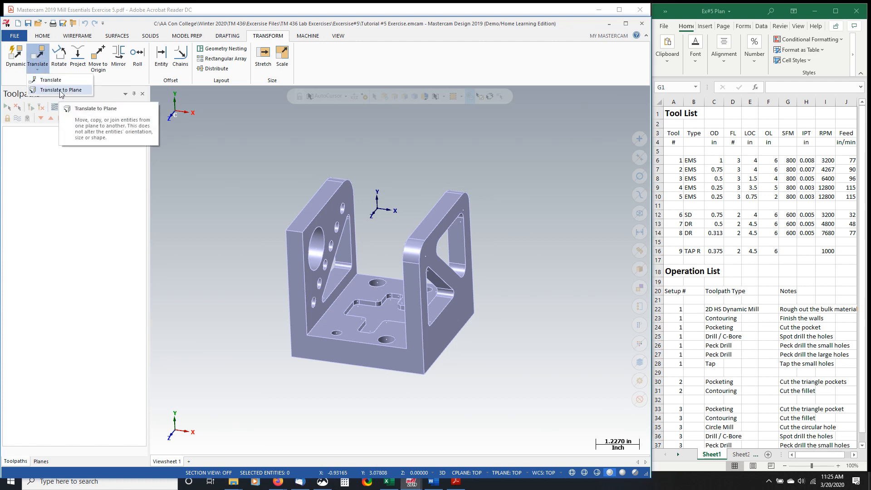
{"action": "left_click", "coordinate": [63, 90]}
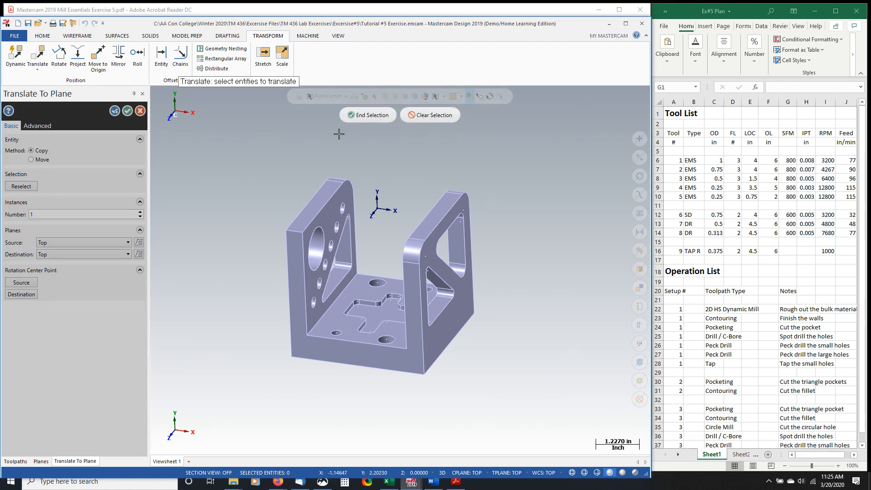
{"action": "left_click_drag", "start_coordinate": [246, 142], "coordinate": [507, 393]}
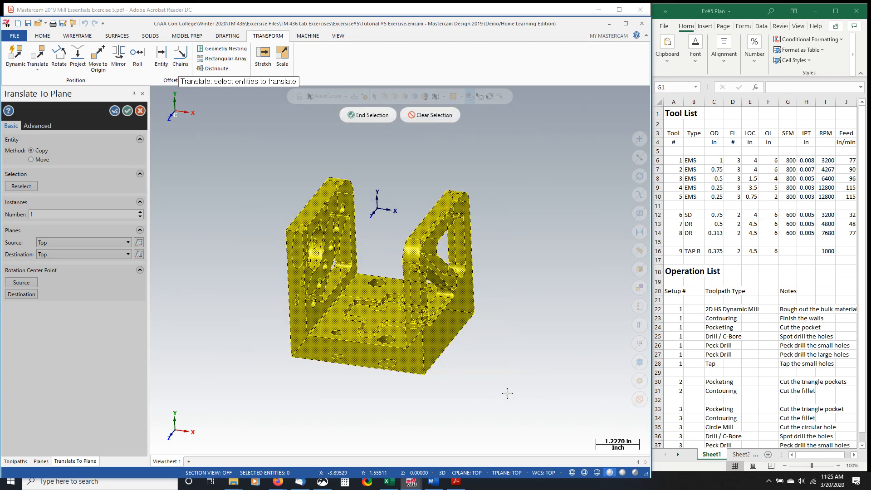
{"action": "left_click", "coordinate": [376, 117]}
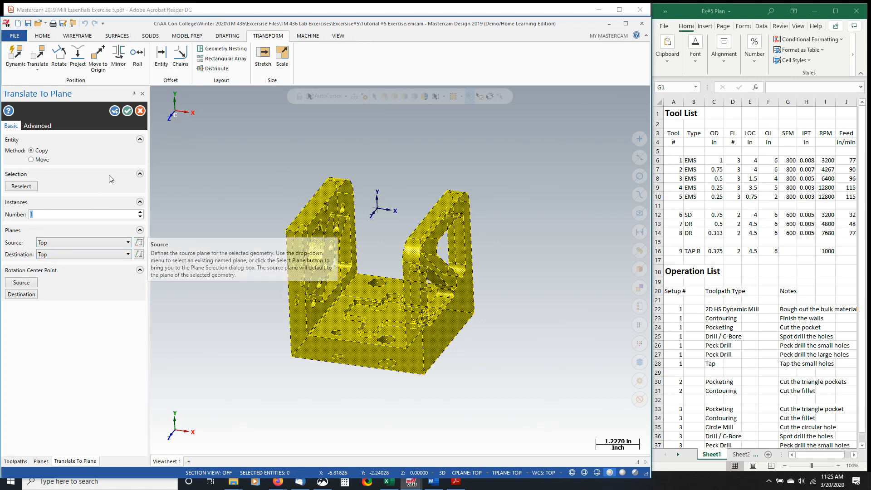
{"action": "left_click", "coordinate": [141, 111]}
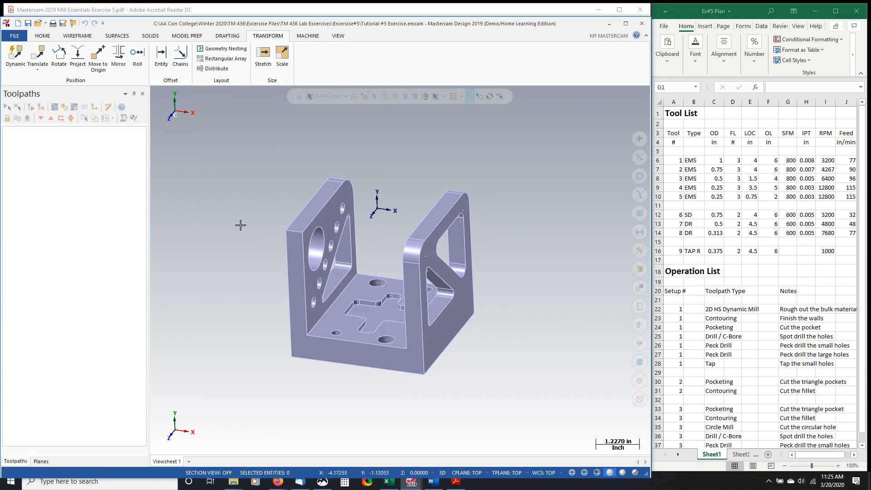
- Examine the bracket's orientation in the standard planes from Top through Isometric, and return to the Top plane
{"action": "left_click", "coordinate": [43, 463]}
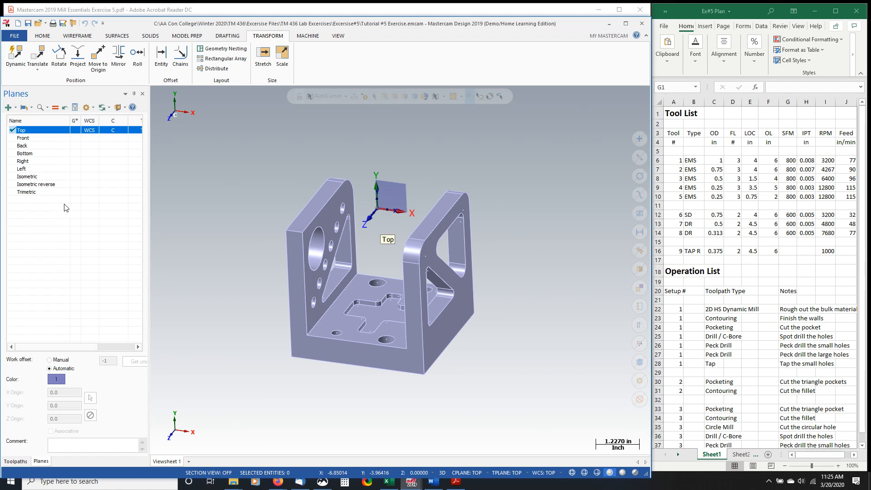
{"action": "left_click", "coordinate": [76, 131]}
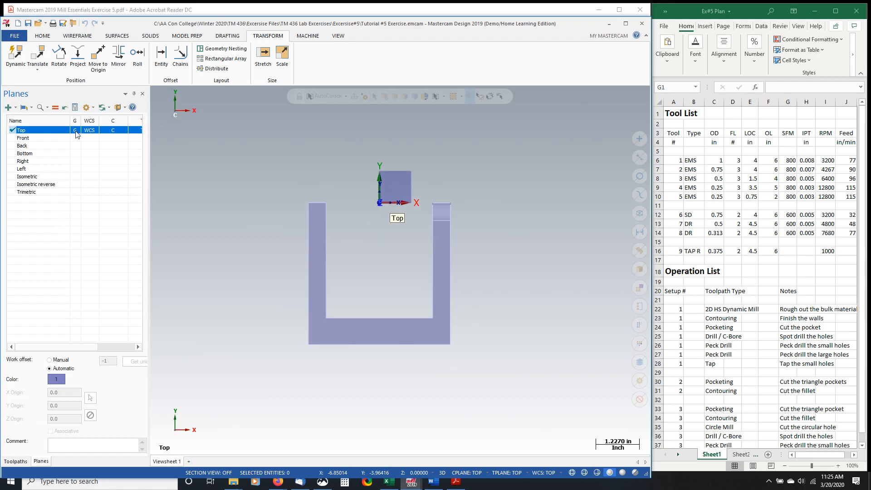
{"action": "left_click", "coordinate": [77, 138]}
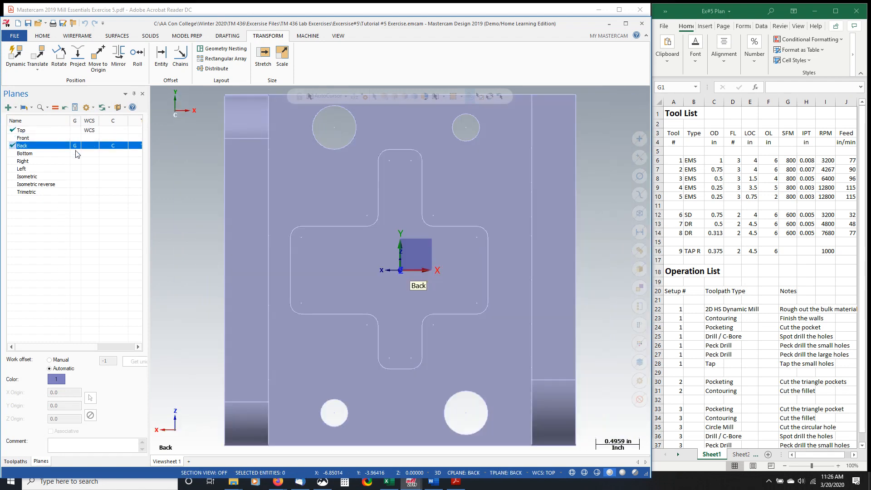
{"action": "left_click", "coordinate": [75, 153]}
{"action": "left_click", "coordinate": [76, 161]}
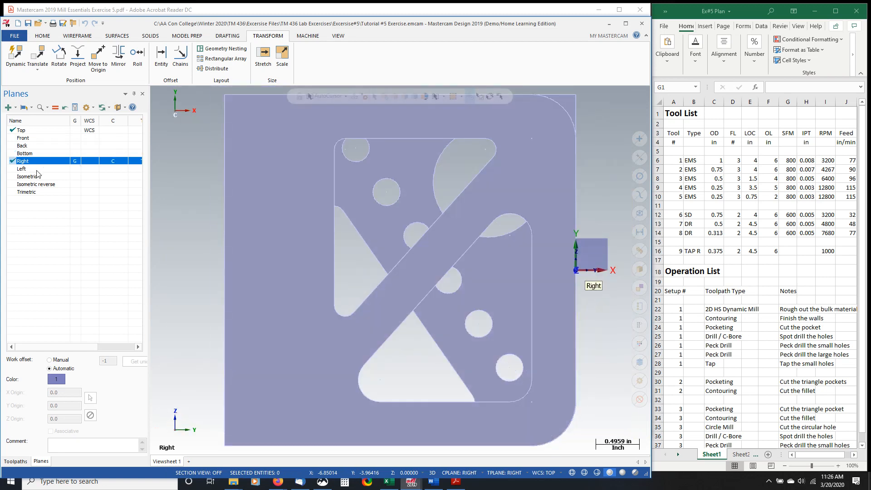
{"action": "left_click", "coordinate": [76, 169]}
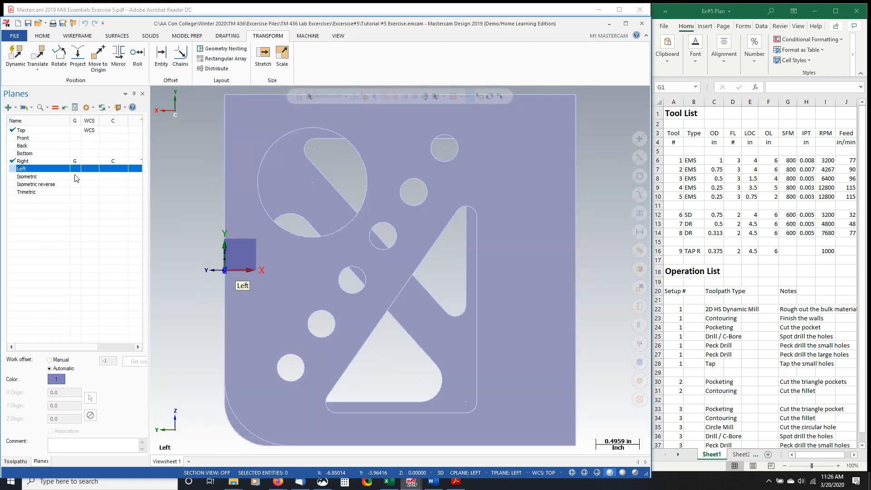
{"action": "left_click", "coordinate": [75, 177]}
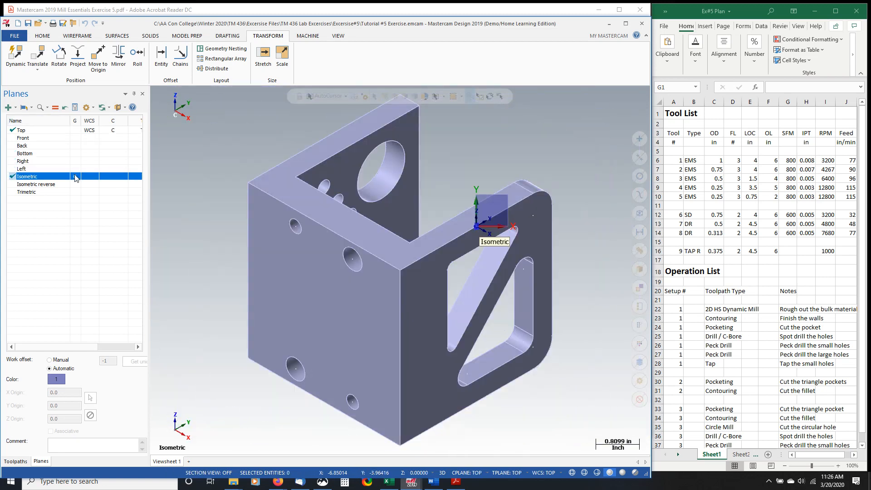
{"action": "left_click", "coordinate": [75, 131]}
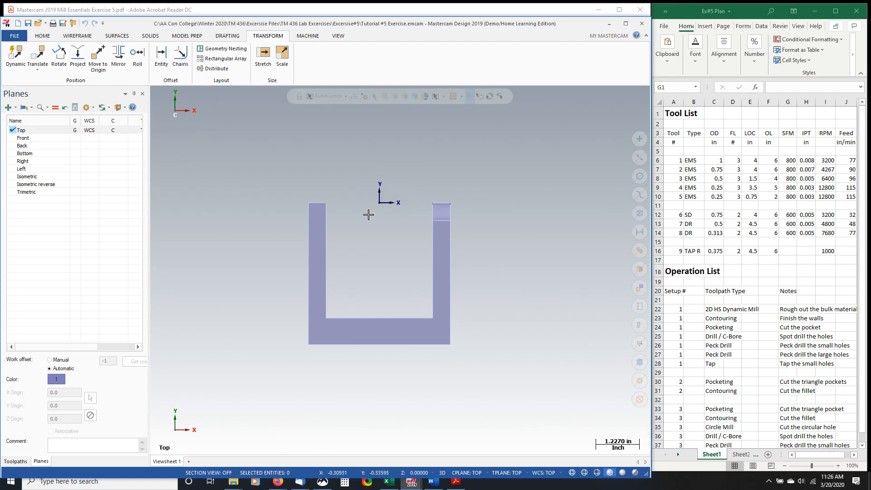
{"action": "middle_click_drag", "start_coordinate": [370, 214], "coordinate": [345, 270]}
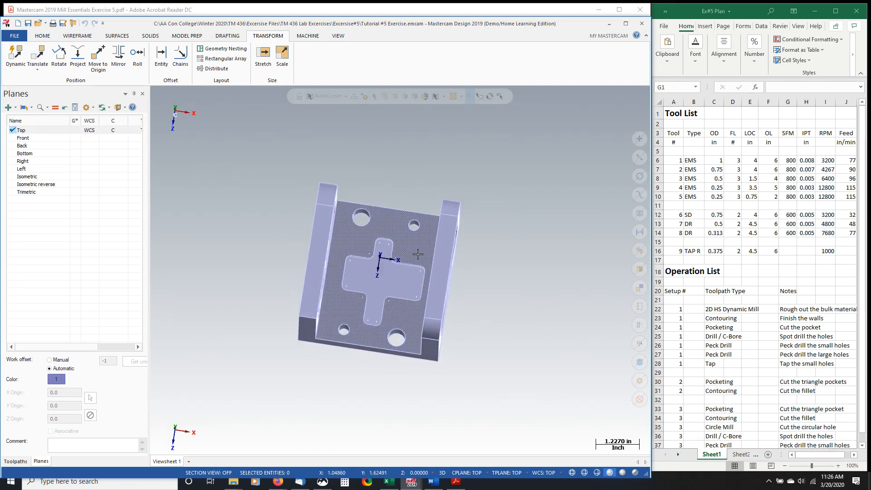
{"action": "middle_click_drag", "start_coordinate": [354, 287], "coordinate": [352, 204]}
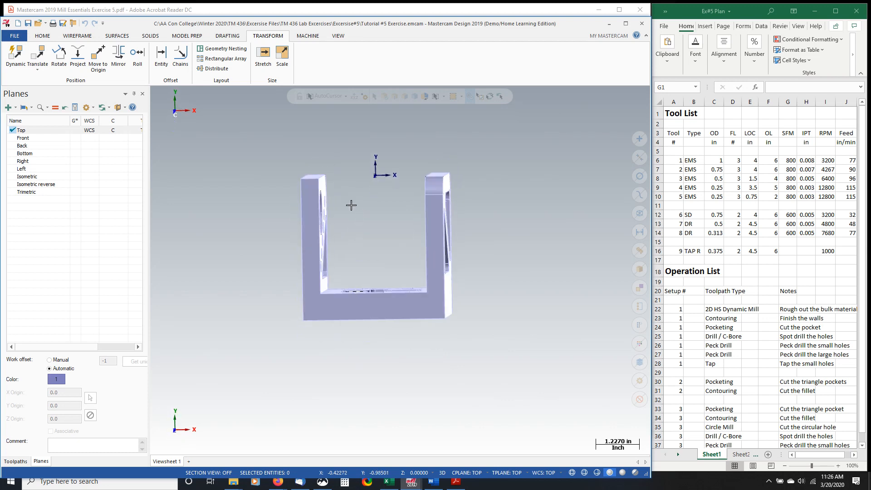
- Try Back as the WCS, restore Top, and compare the Bottom, Back and Top planes to find the view facing the cross-shaped pocket
{"action": "left_click", "coordinate": [90, 145]}
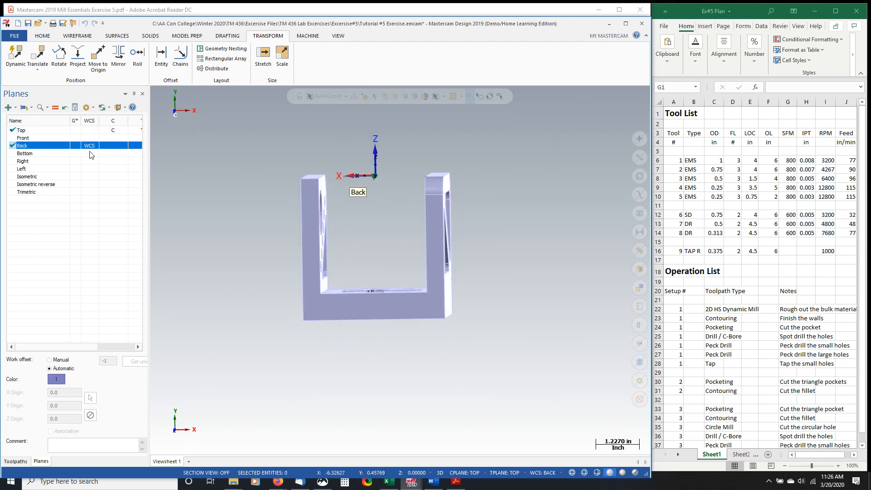
{"action": "left_click", "coordinate": [89, 130]}
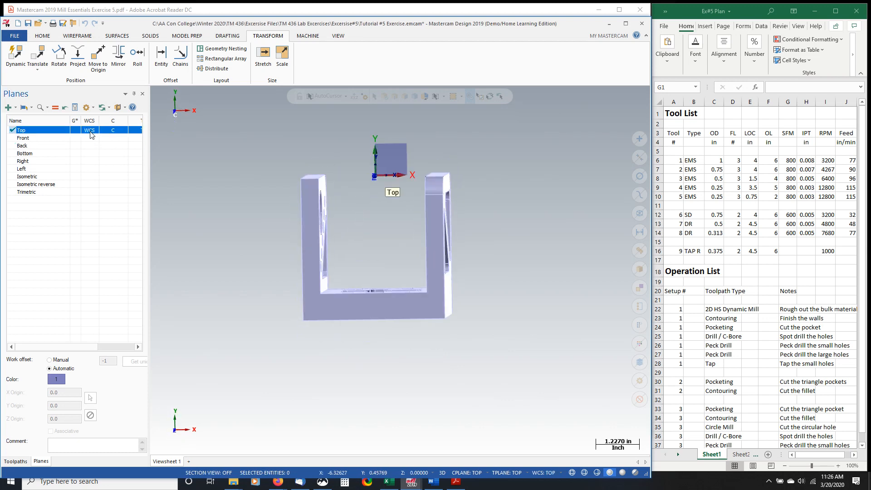
{"action": "left_click", "coordinate": [75, 155]}
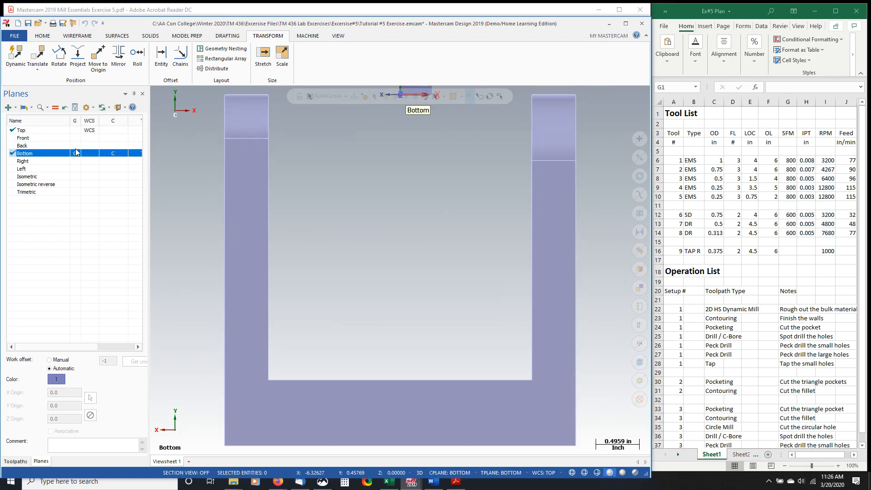
{"action": "left_click", "coordinate": [76, 145]}
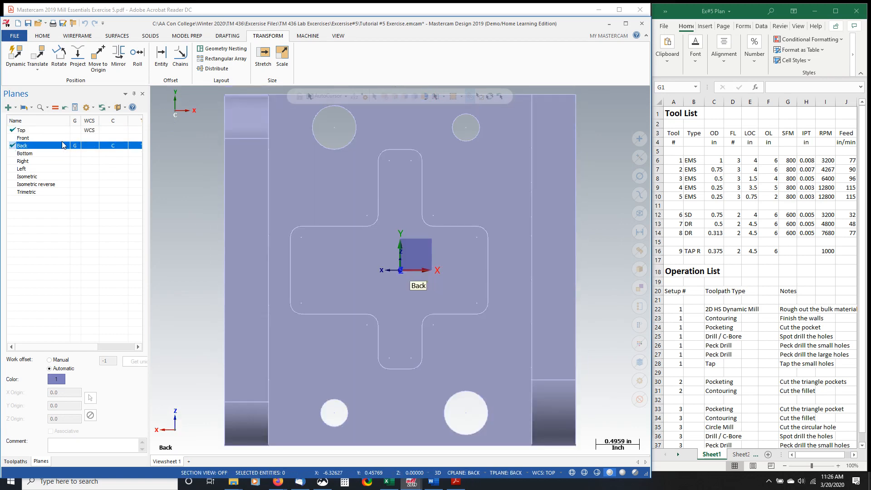
{"action": "scroll", "coordinate": [467, 282], "scroll_direction": "down", "scroll_amount": 3}
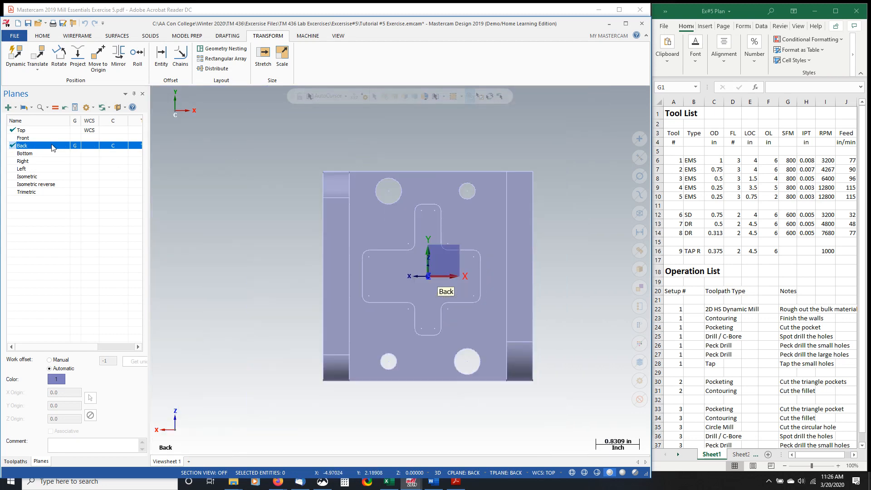
{"action": "left_click", "coordinate": [75, 131]}
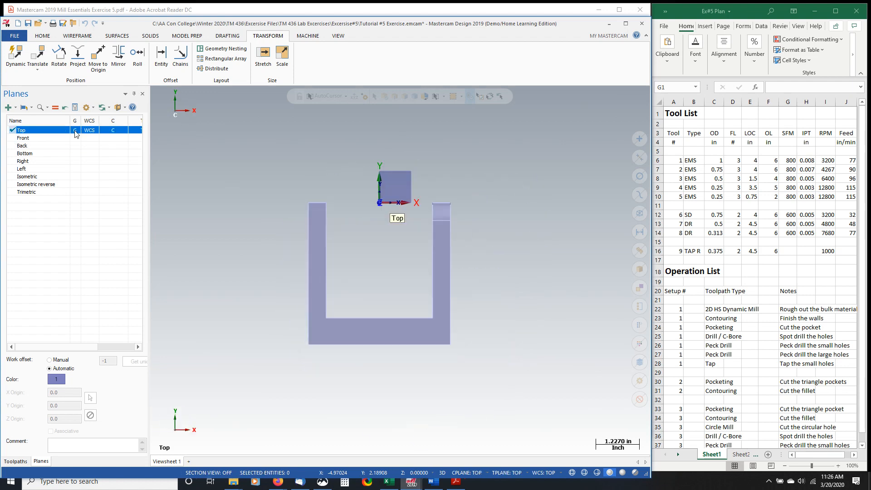
{"action": "left_click", "coordinate": [76, 147]}
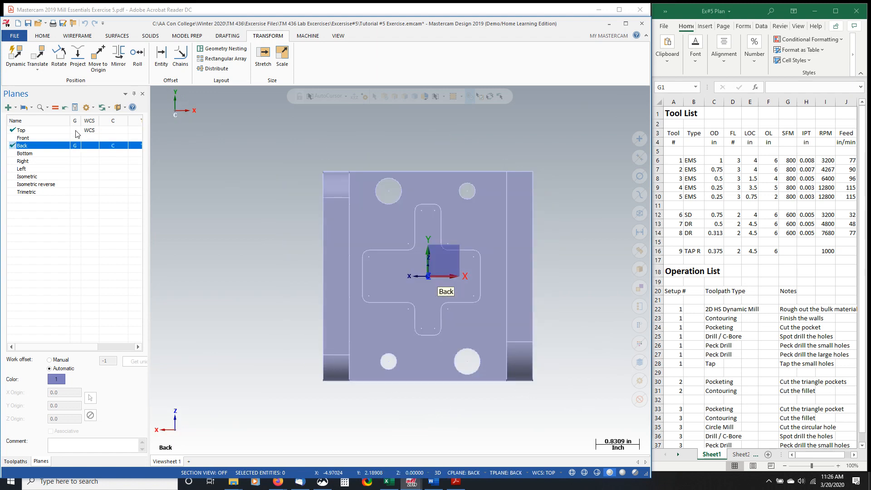
{"action": "left_click", "coordinate": [76, 131]}
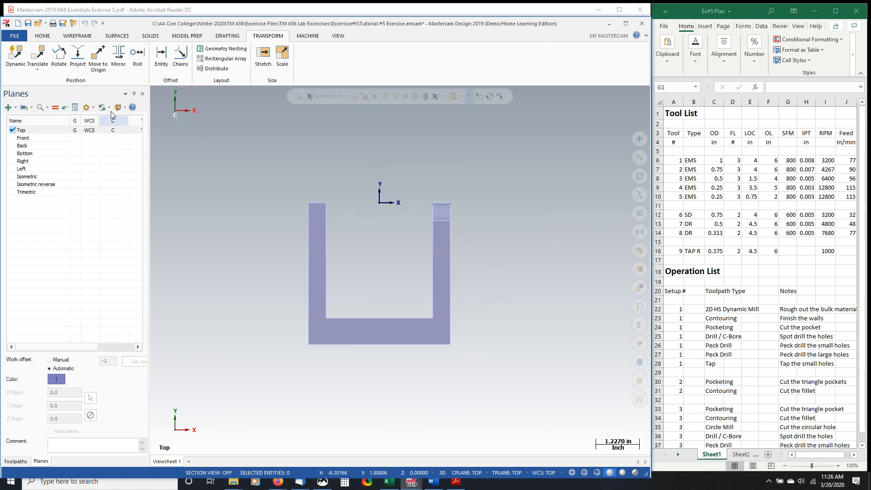
- Activate the Back plane, start Translate to Plane, and select the entire bracket as the geometry to transform
{"action": "left_click", "coordinate": [75, 146]}
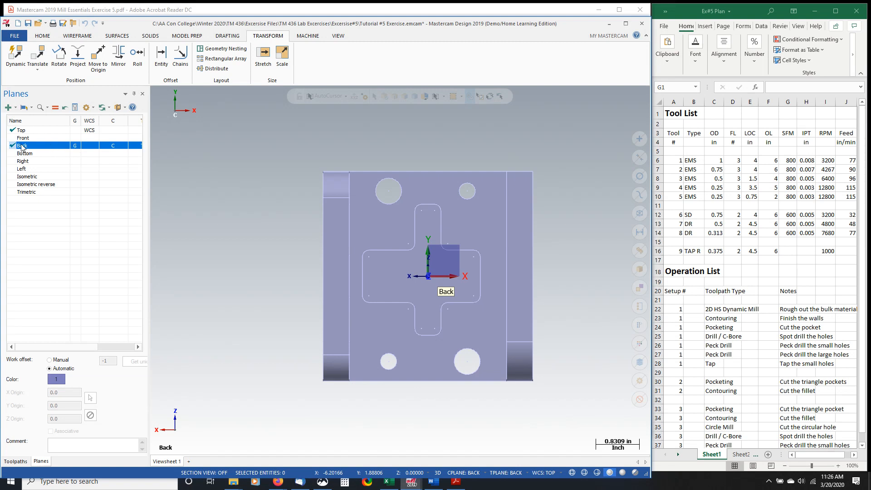
{"action": "left_click", "coordinate": [43, 67]}
{"action": "left_click", "coordinate": [54, 91]}
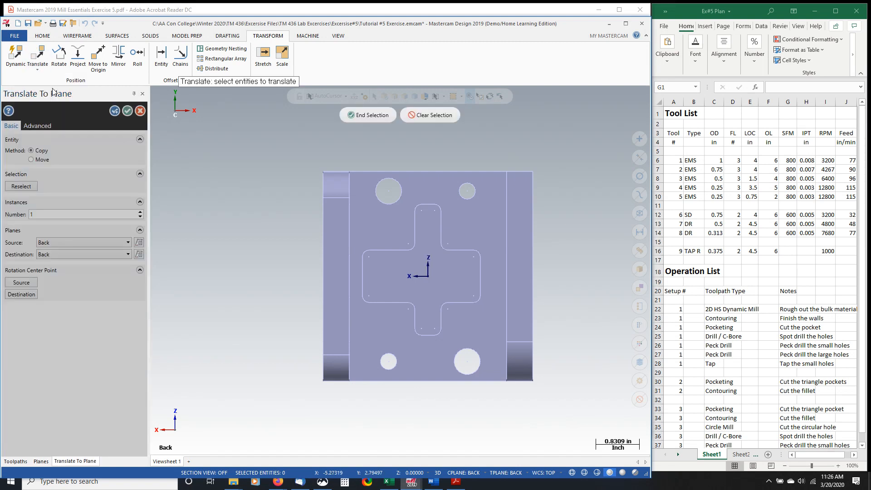
{"action": "left_click_drag", "start_coordinate": [282, 157], "coordinate": [597, 402]}
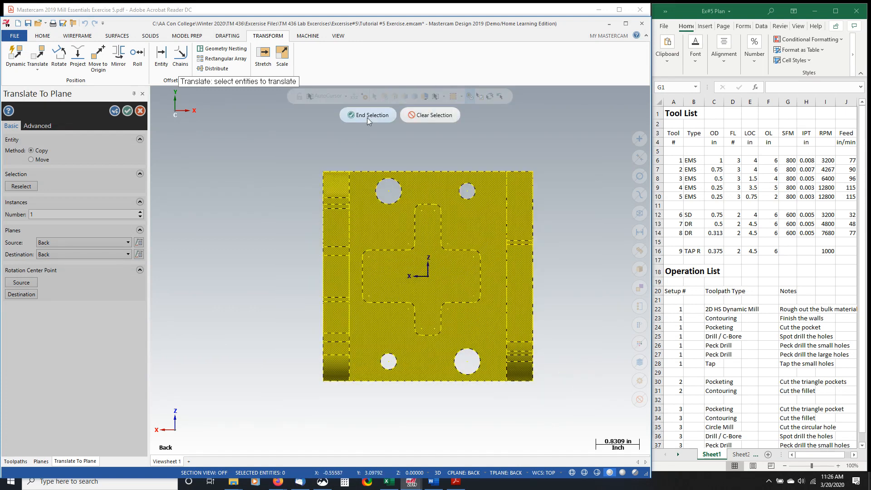
{"action": "left_click", "coordinate": [367, 115]}
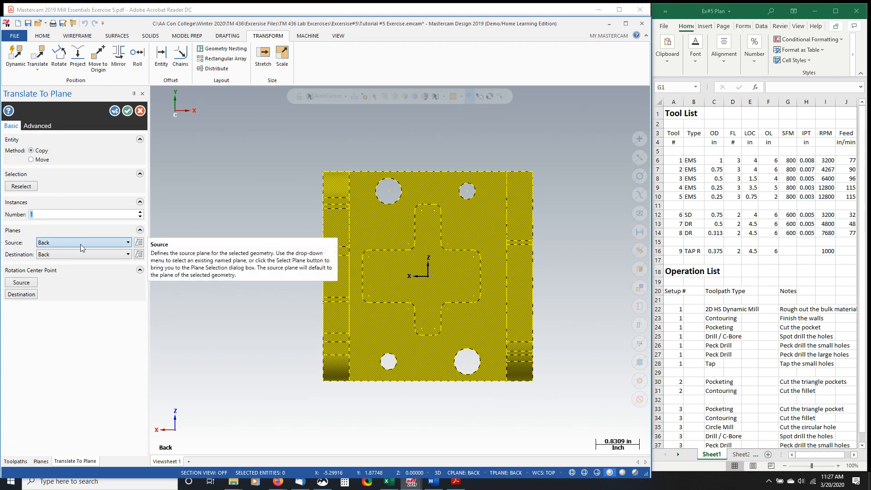
- Move the selected bracket from the Back source plane to the Top destination plane instead of copying it
{"action": "left_click", "coordinate": [128, 243]}
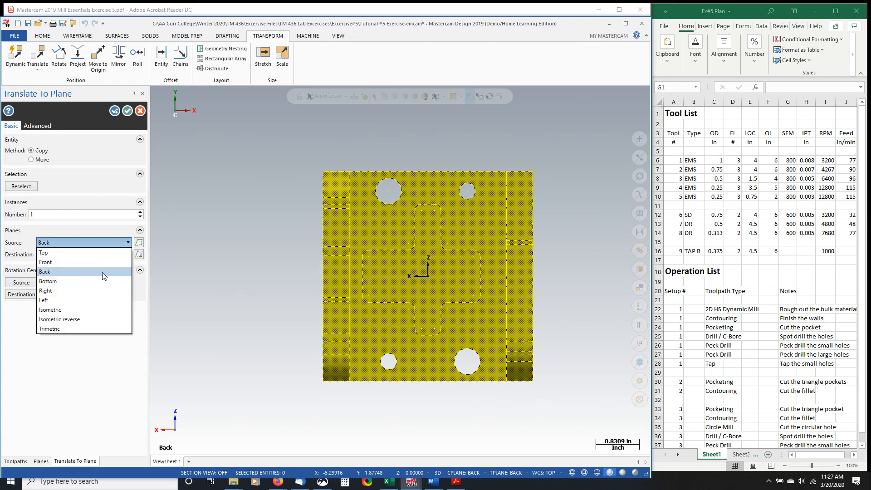
{"action": "left_click", "coordinate": [103, 273]}
{"action": "left_click", "coordinate": [75, 255]}
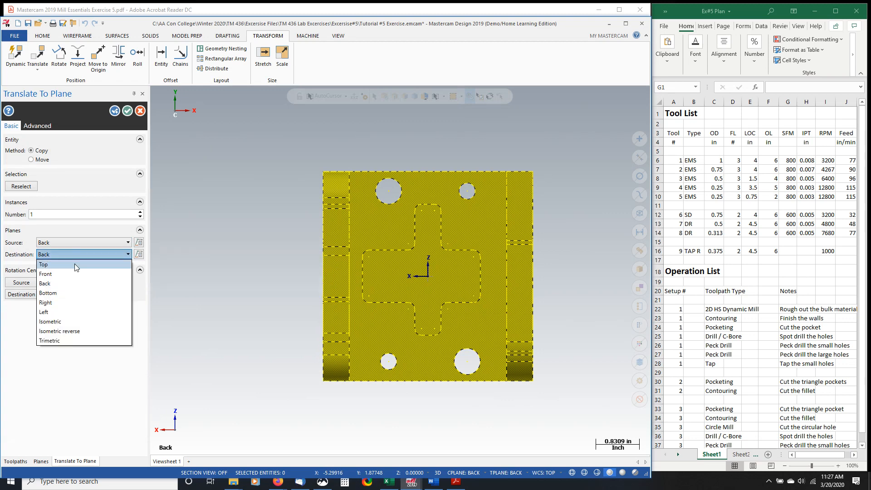
{"action": "left_click", "coordinate": [74, 265]}
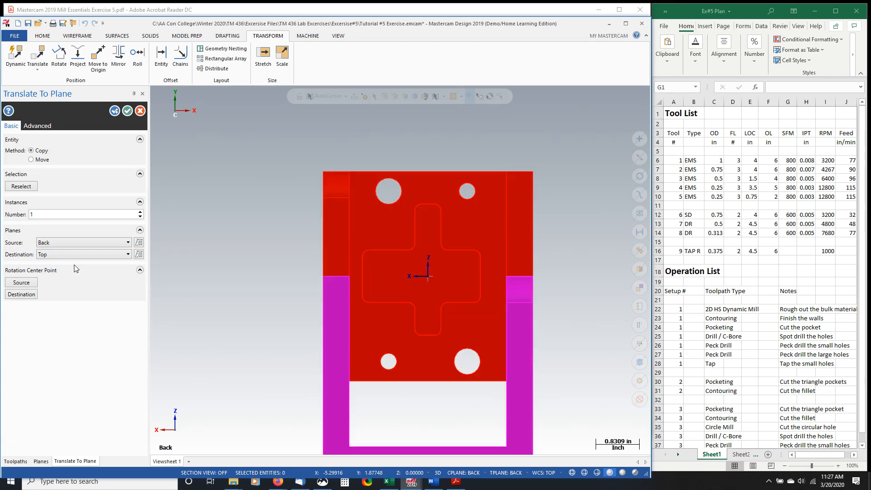
{"action": "left_click", "coordinate": [36, 150]}
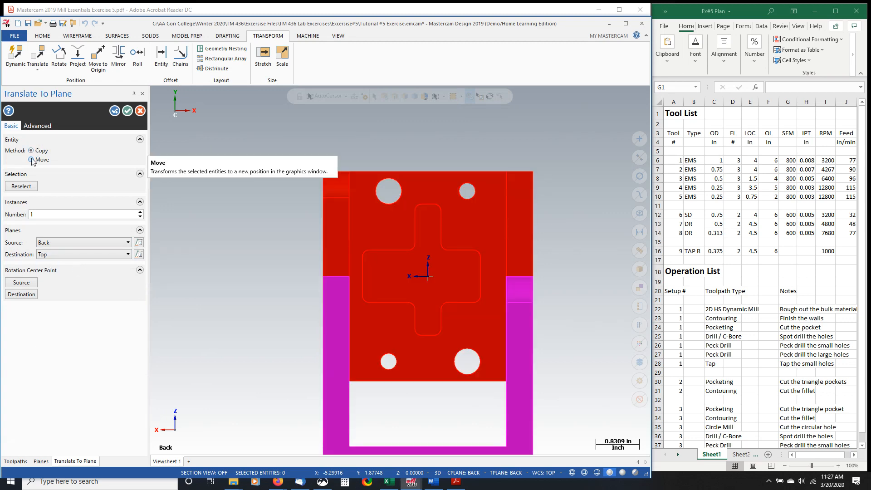
{"action": "left_click", "coordinate": [32, 160]}
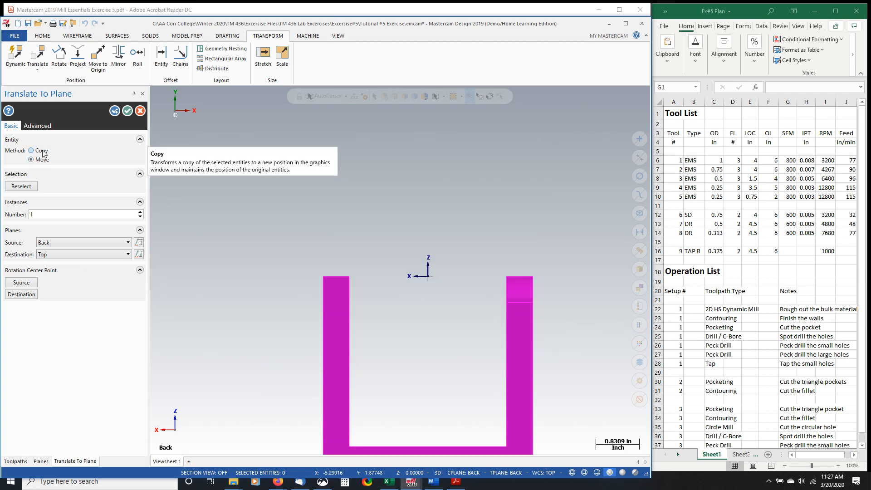
{"action": "left_click", "coordinate": [129, 112]}
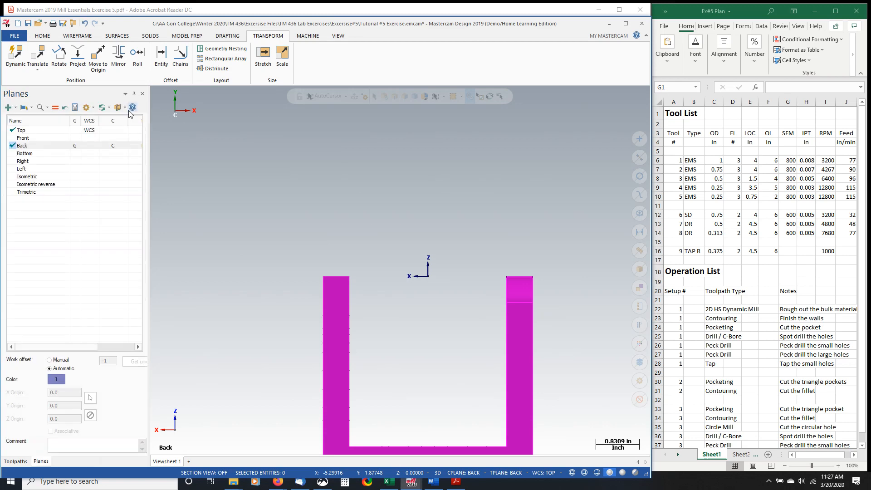
- Make Top the active plane and clear the transform result colors from the moved bracket
{"action": "left_click", "coordinate": [76, 131]}
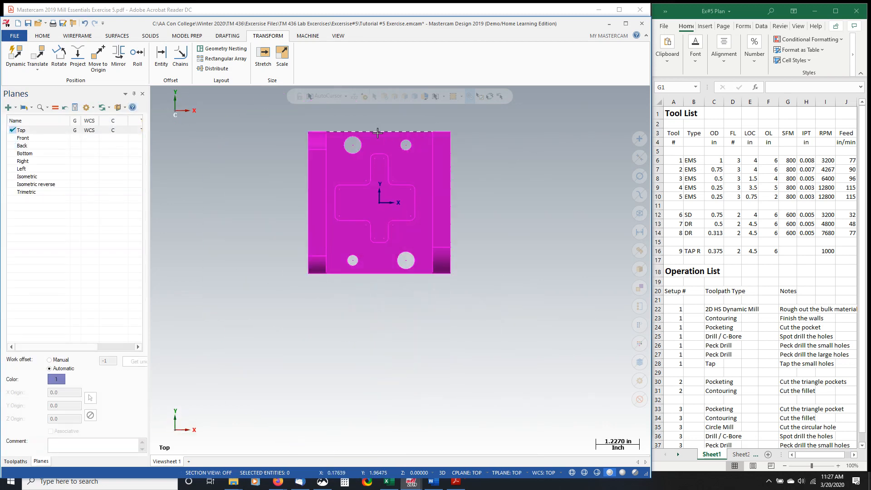
{"action": "scroll", "coordinate": [325, 116], "scroll_direction": "down", "scroll_amount": 2}
{"action": "scroll", "coordinate": [327, 117], "scroll_direction": "up", "scroll_amount": 4}
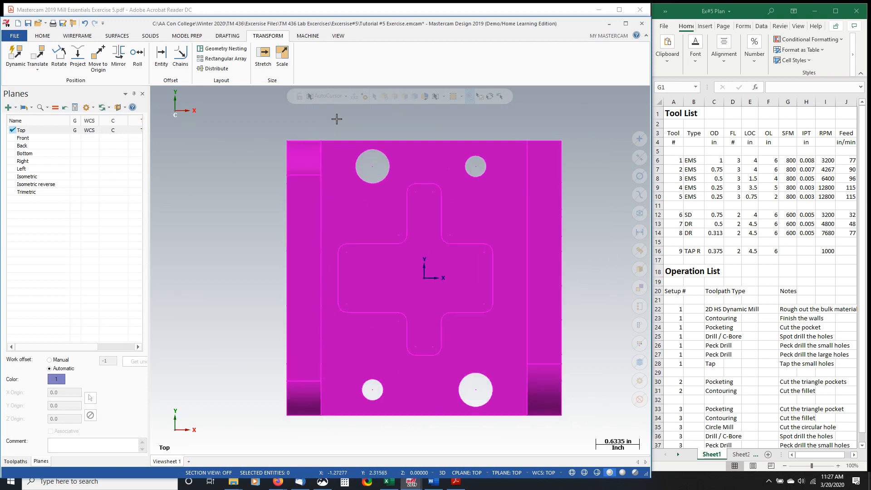
{"action": "right_click", "coordinate": [328, 121]}
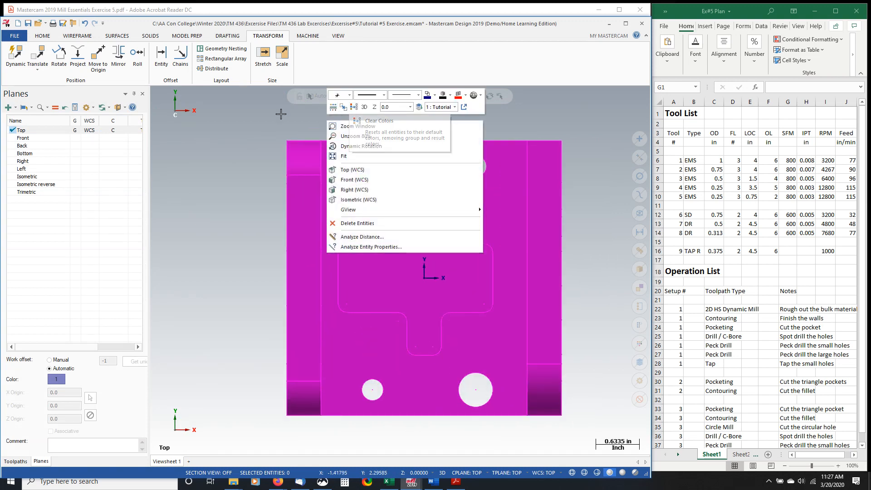
{"action": "left_click", "coordinate": [358, 126]}
{"action": "right_click", "coordinate": [259, 126]}
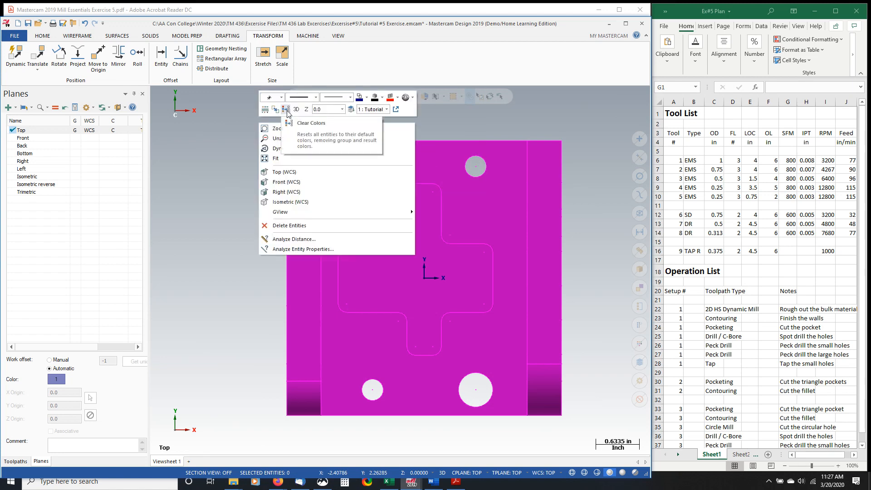
{"action": "left_click", "coordinate": [287, 110]}
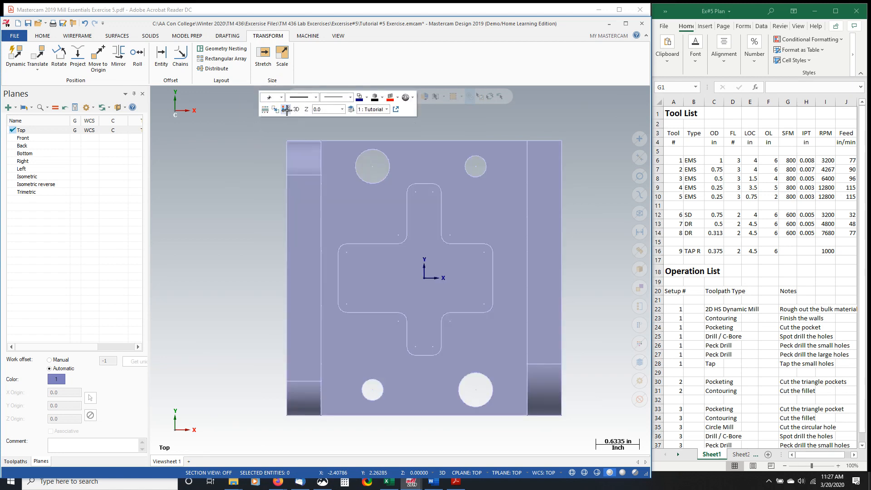
- Compare the bracket's Top view with the Tutorial #5 exercise drawing in Acrobat Reader, enlarged to 200%, and return to Mastercam
{"action": "scroll", "coordinate": [513, 266], "scroll_direction": "down", "scroll_amount": 1}
{"action": "scroll", "coordinate": [513, 266], "scroll_direction": "down", "scroll_amount": 1}
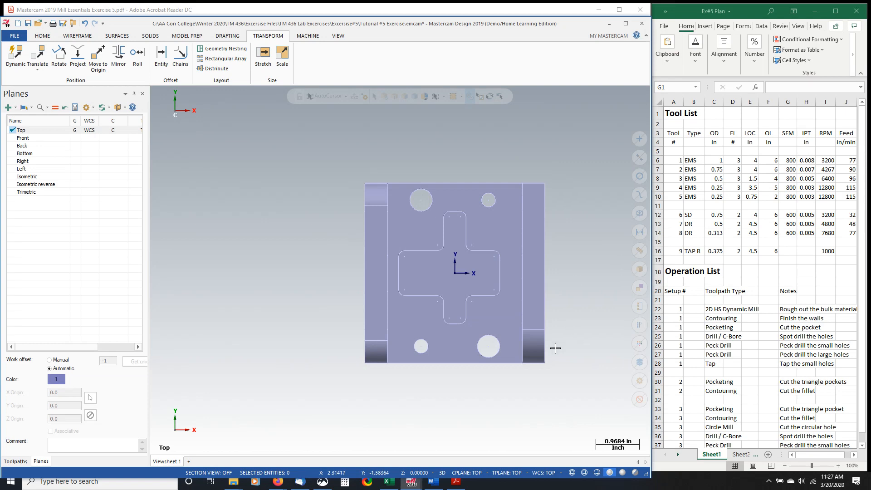
{"action": "mouse_move", "coordinate": [457, 485]}
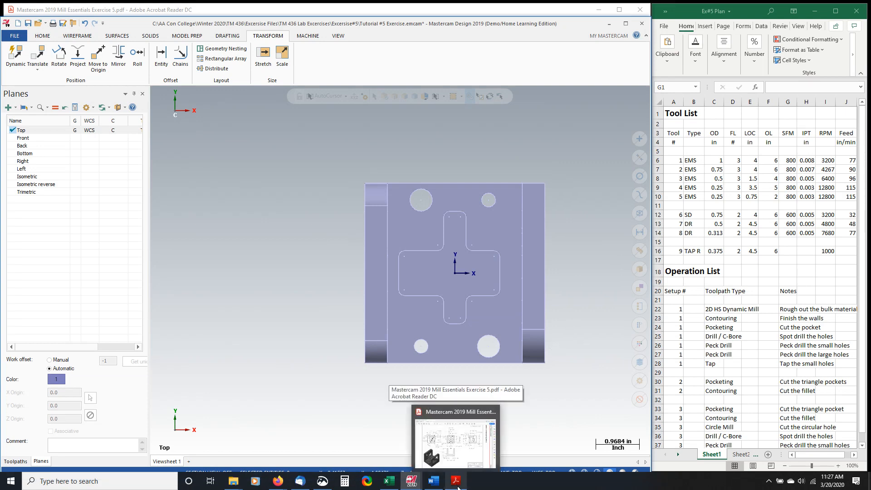
{"action": "left_click", "coordinate": [457, 485]}
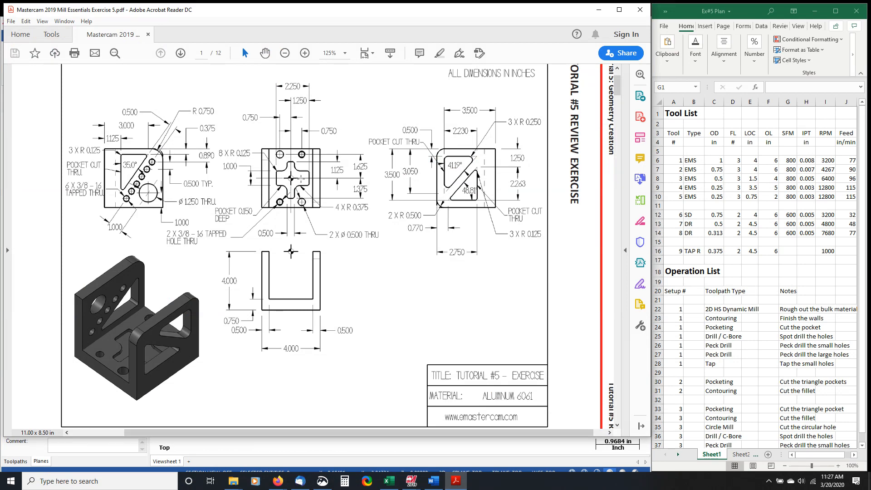
{"action": "left_click", "coordinate": [305, 53]}
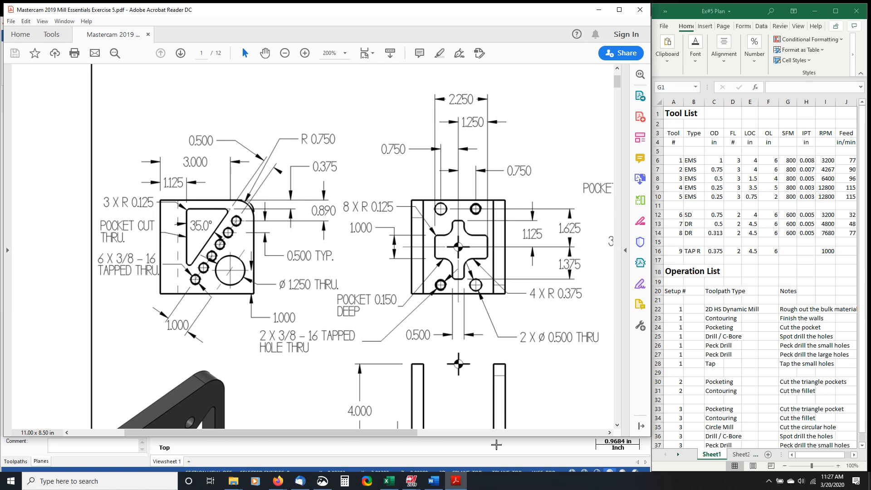
{"action": "left_click", "coordinate": [496, 445]}
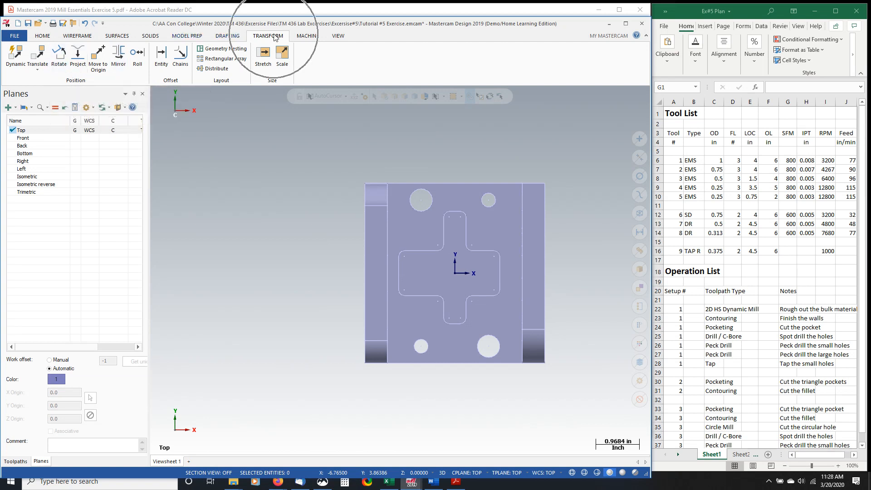
- Rotate the entire bracket 180 degrees about the origin as a move rather than a copy, and clear the result colors
{"action": "left_click", "coordinate": [59, 58]}
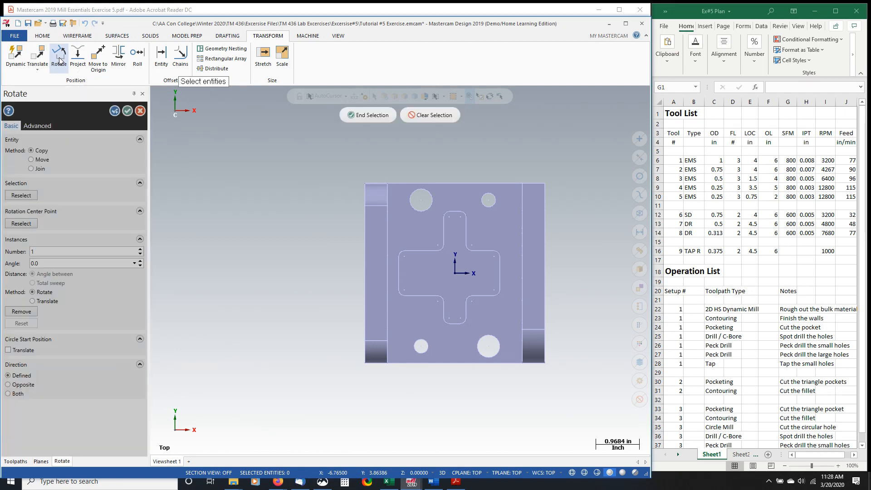
{"action": "left_click_drag", "start_coordinate": [357, 157], "coordinate": [581, 402]}
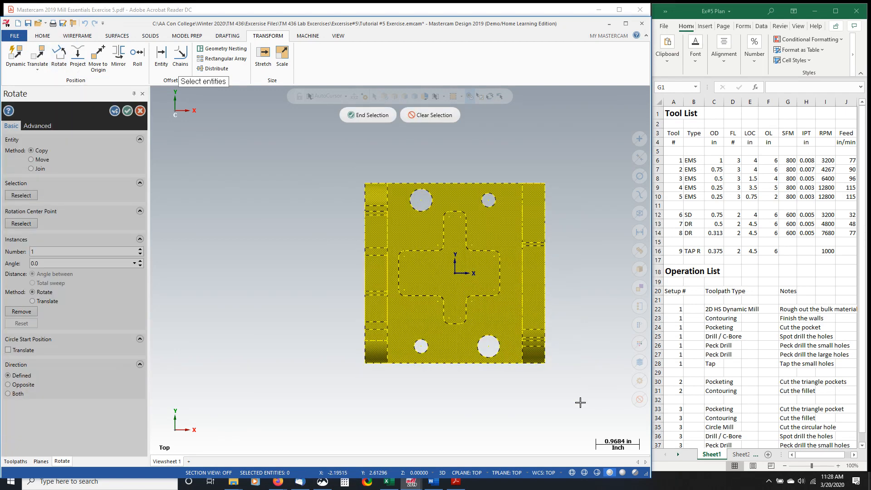
{"action": "left_click", "coordinate": [370, 116]}
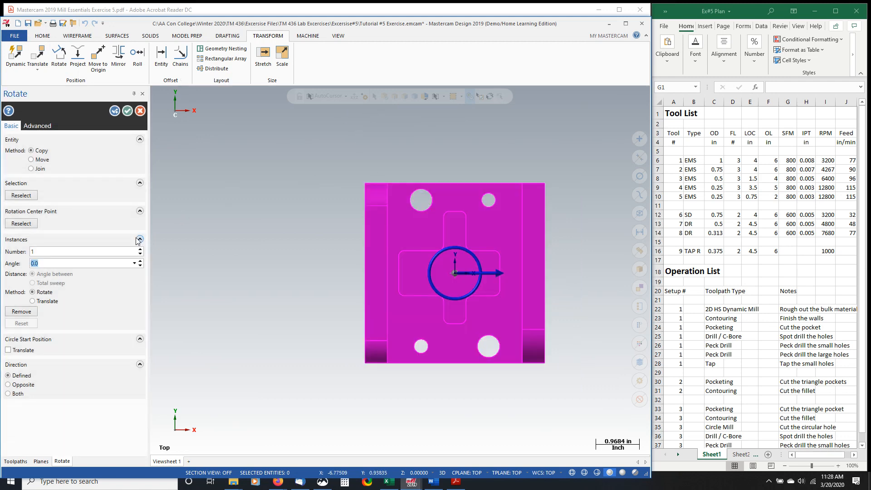
{"action": "type", "text": "180"}
{"action": "key", "text": "Return"}
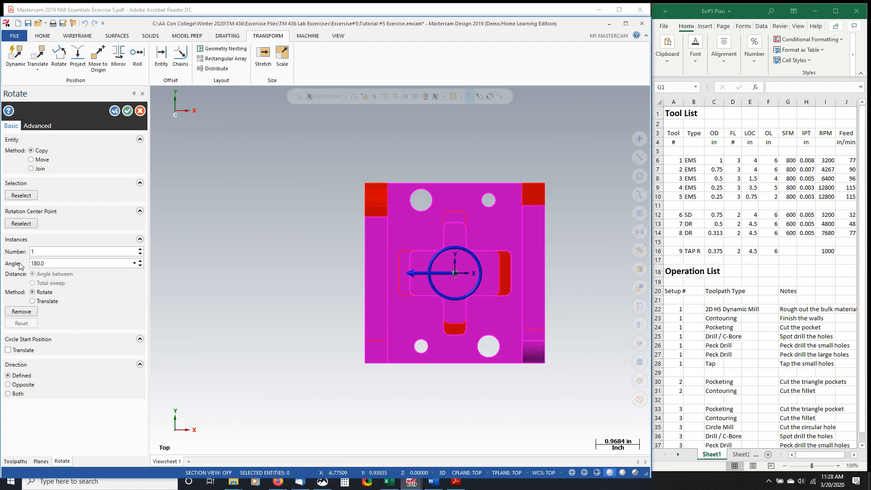
{"action": "left_click", "coordinate": [34, 160]}
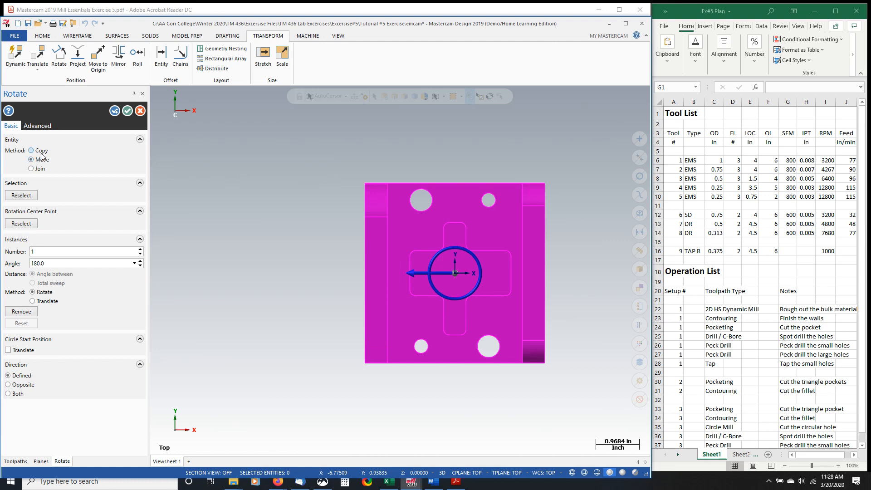
{"action": "left_click", "coordinate": [127, 111]}
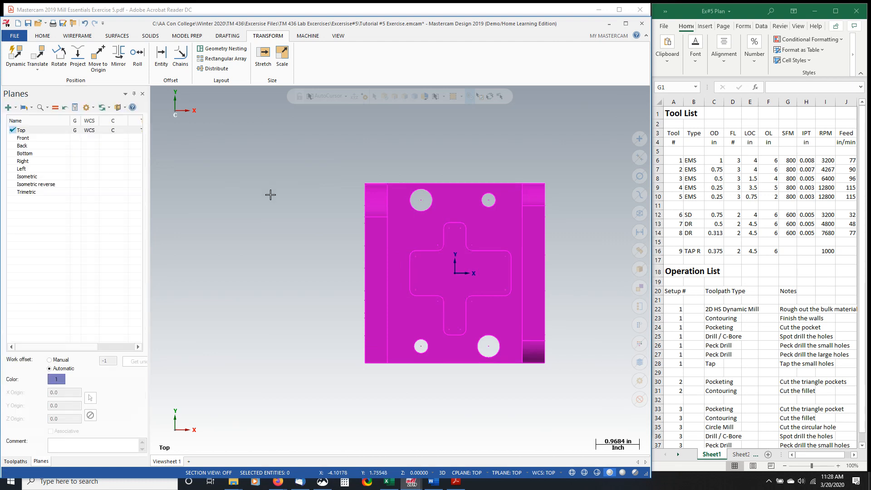
{"action": "right_click", "coordinate": [348, 151]}
{"action": "left_click", "coordinate": [376, 137]}
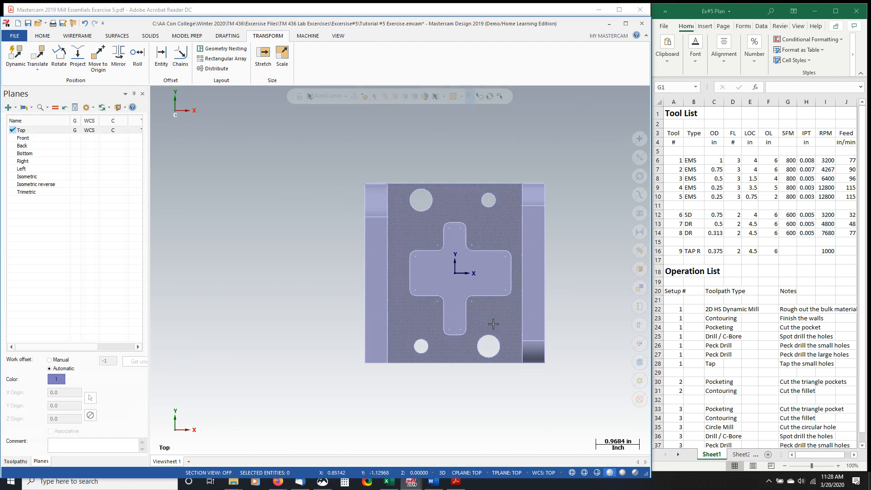
- Examine the rotated bracket's orientation in the Isometric and Top views and from below the triangle-pocket side walls
{"action": "mouse_move", "coordinate": [494, 323]}
{"action": "middle_mouse_down"}
{"action": "mouse_move", "coordinate": [490, 251]}
{"action": "mouse_move", "coordinate": [467, 235]}
{"action": "mouse_move", "coordinate": [370, 236]}
{"action": "mouse_move", "coordinate": [474, 238]}
{"action": "mouse_move", "coordinate": [481, 247]}
{"action": "mouse_move", "coordinate": [468, 252]}
{"action": "middle_mouse_up"}
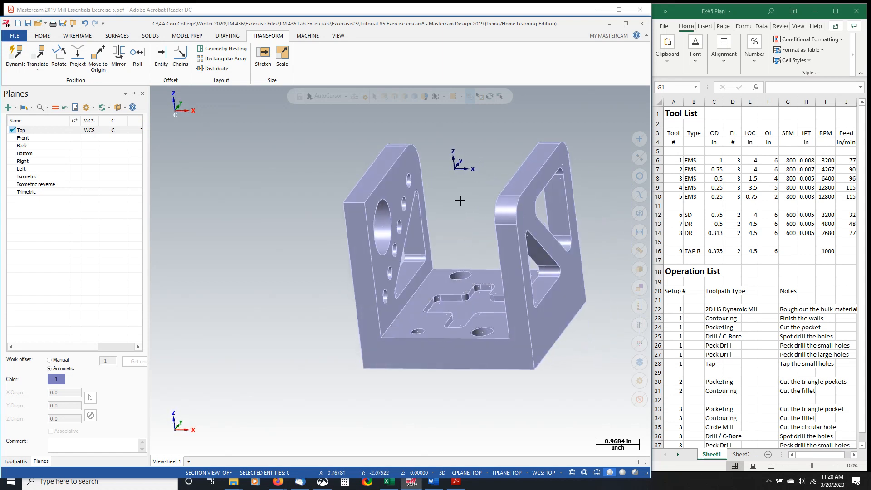
{"action": "right_click", "coordinate": [318, 214]}
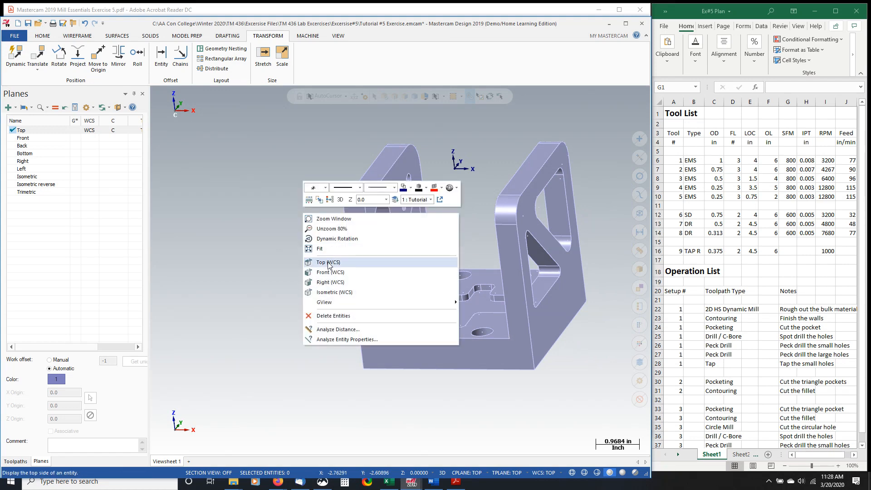
{"action": "left_click", "coordinate": [330, 293]}
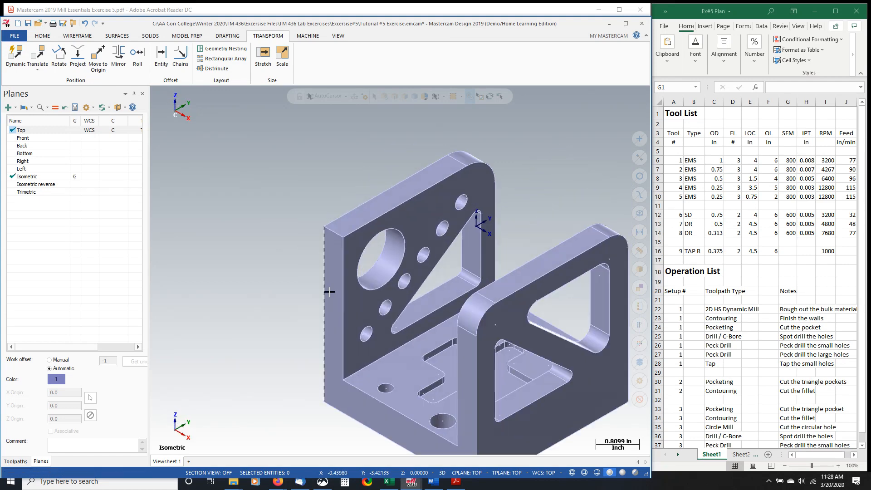
{"action": "right_click", "coordinate": [324, 186]}
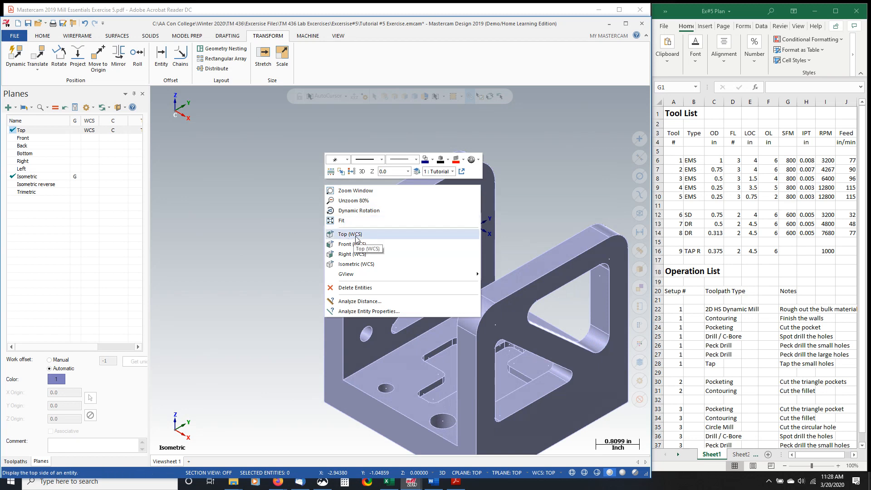
{"action": "right_click", "coordinate": [295, 204]}
{"action": "left_click", "coordinate": [332, 254]}
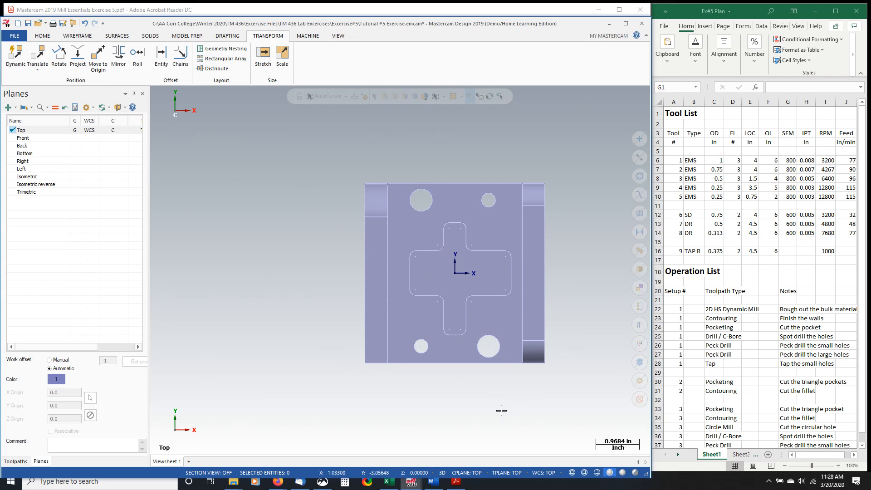
{"action": "mouse_move", "coordinate": [502, 410]}
{"action": "middle_mouse_down"}
{"action": "mouse_move", "coordinate": [534, 326]}
{"action": "mouse_move", "coordinate": [350, 281]}
{"action": "mouse_move", "coordinate": [379, 310]}
{"action": "middle_mouse_up"}
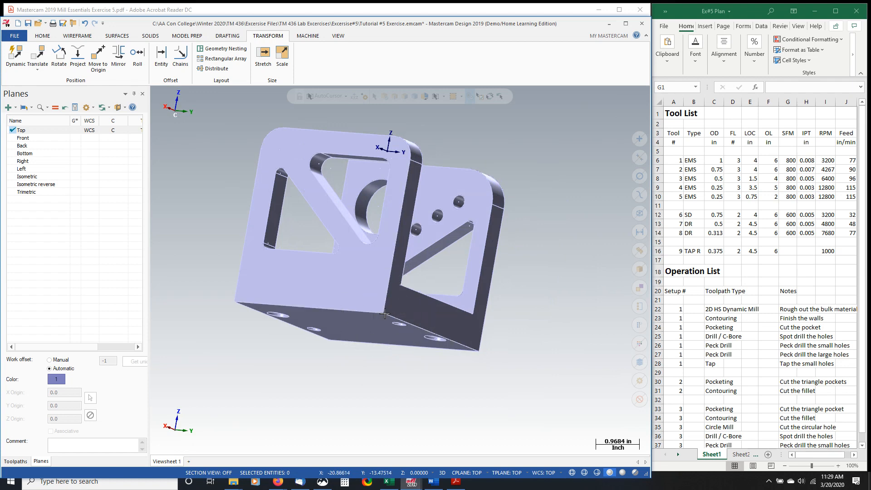
{"action": "middle_click_drag", "start_coordinate": [385, 314], "coordinate": [365, 311]}
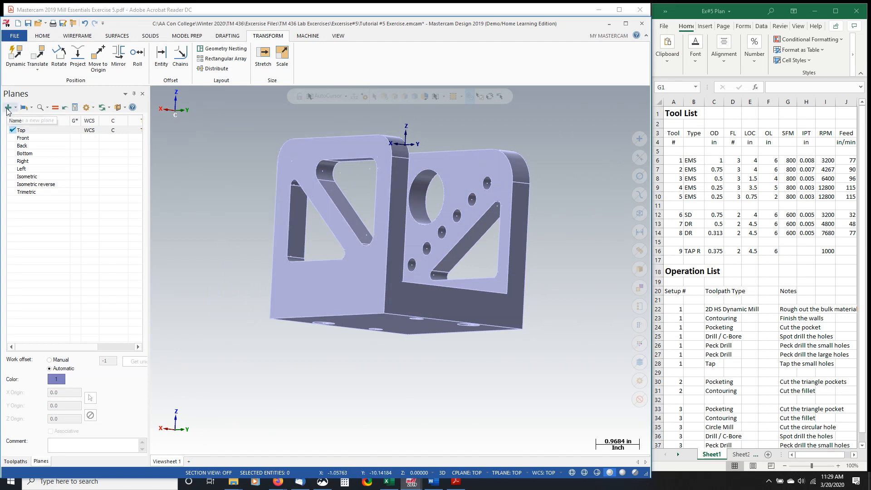
- View the Toolpaths manager, return to the Planes manager, and check the setting that controls the Planes manager's display
{"action": "left_click", "coordinate": [15, 461]}
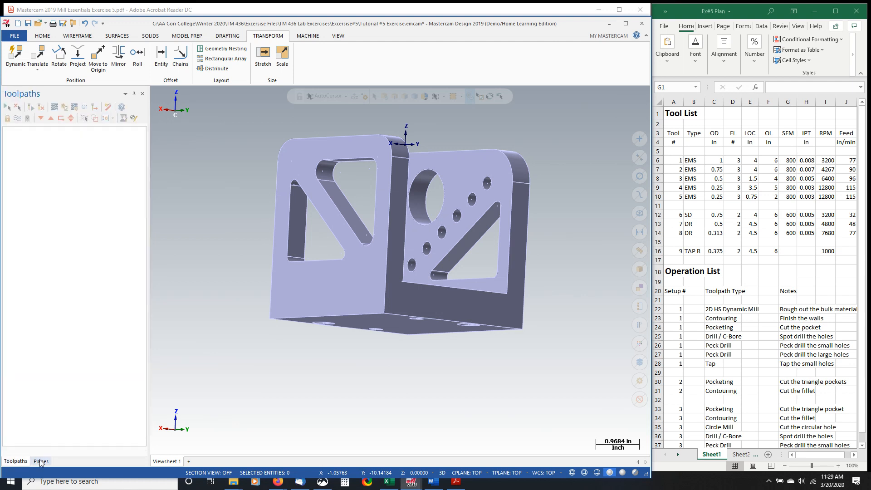
{"action": "key", "text": "ctrl"}
{"action": "key", "text": "ctrl"}
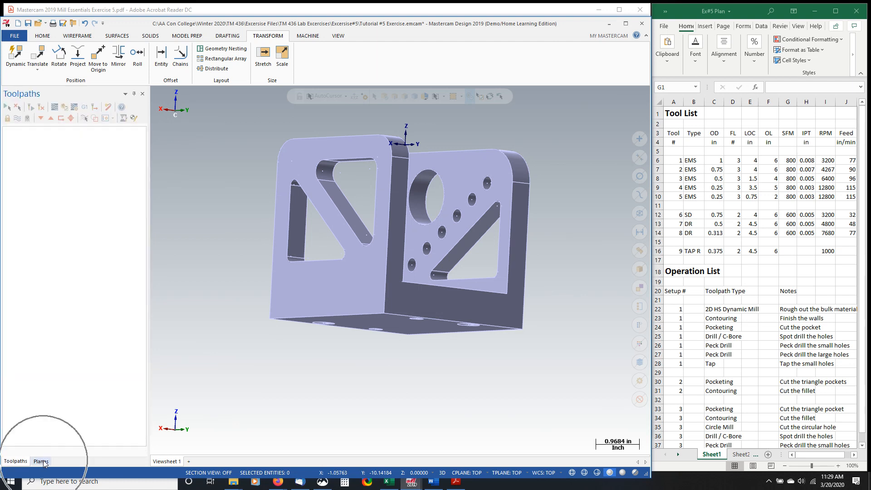
{"action": "left_click", "coordinate": [41, 461]}
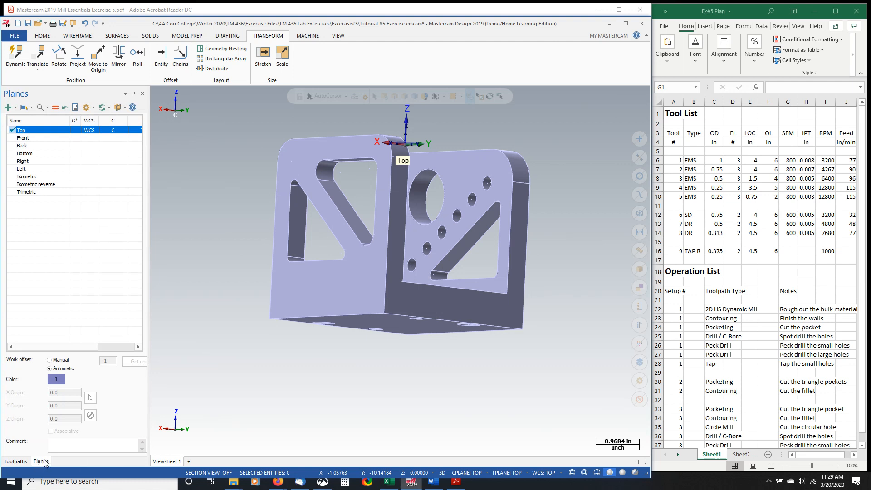
{"action": "left_click", "coordinate": [339, 36]}
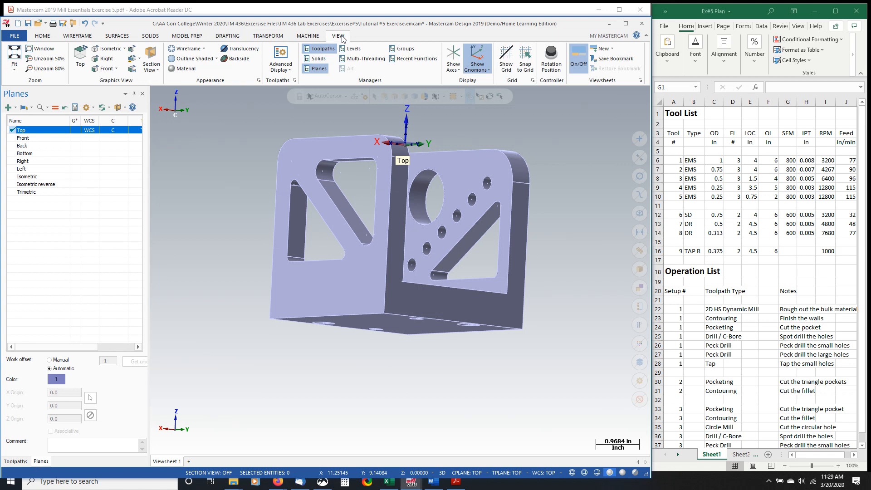
{"action": "left_click", "coordinate": [316, 69]}
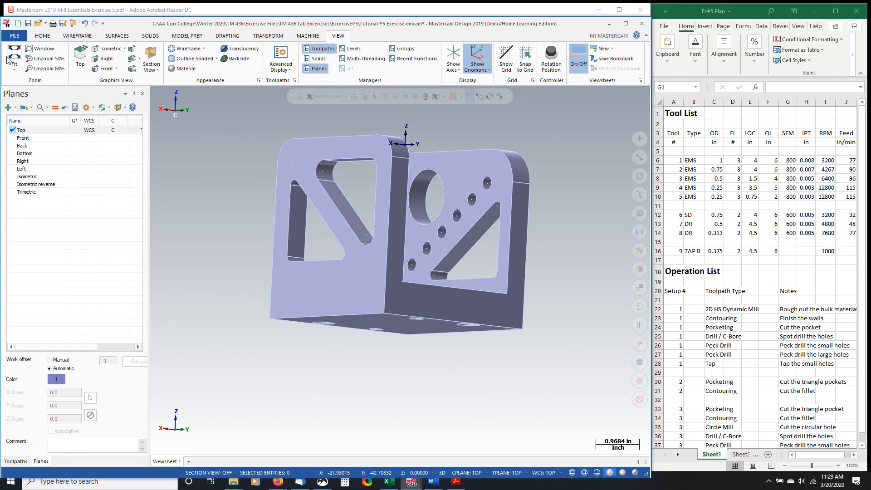
- Start a new plane from geometry, defined by the vertical edge and bottom edge of the side wall with two triangle pockets
{"action": "left_click", "coordinate": [8, 108]}
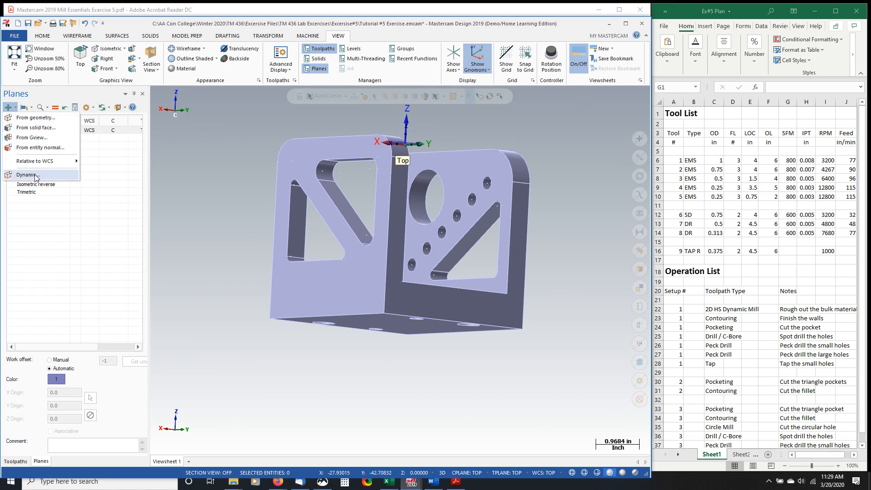
{"action": "left_click", "coordinate": [41, 119]}
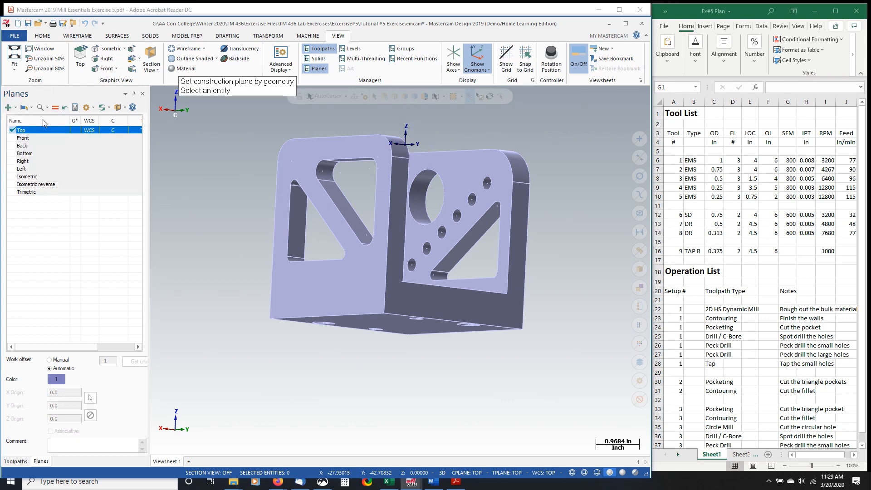
{"action": "left_click", "coordinate": [380, 301]}
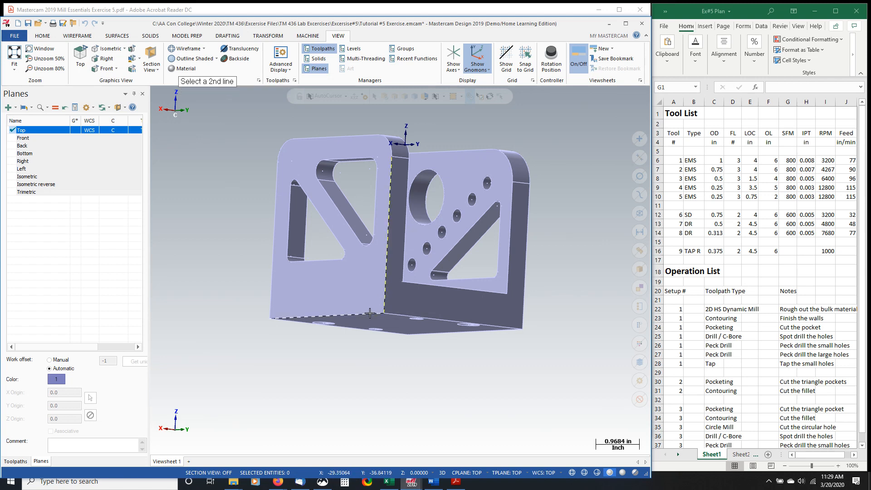
{"action": "left_click", "coordinate": [370, 313]}
- Accept the new plane's orientation 4 of 8, with Y up the vertical edge and Z pointing out of the two-triangle-pocket wall
{"action": "middle_click_drag", "start_coordinate": [316, 350], "coordinate": [347, 265]}
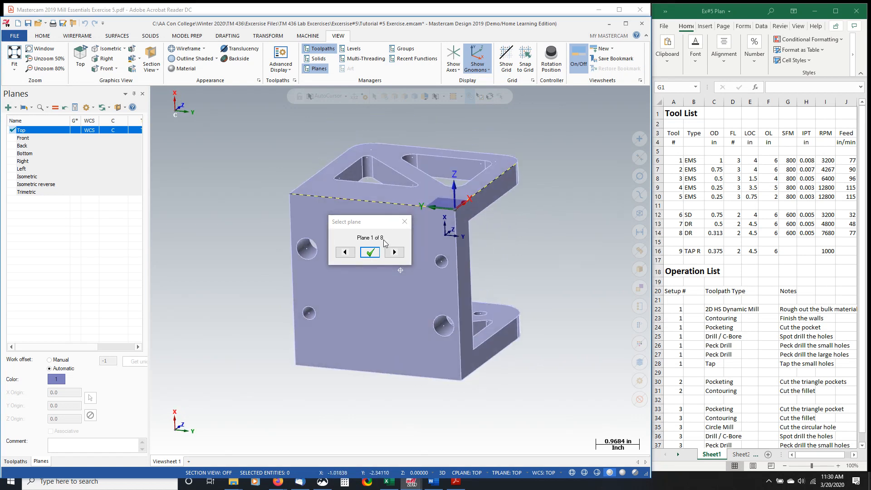
{"action": "left_click", "coordinate": [394, 253]}
{"action": "left_click", "coordinate": [394, 254]}
{"action": "left_click", "coordinate": [394, 254]}
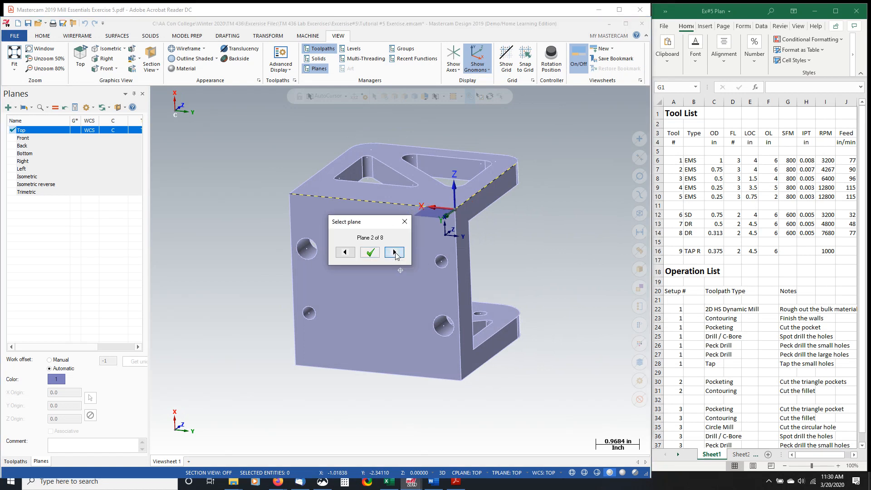
{"action": "left_click", "coordinate": [394, 254]}
{"action": "left_click", "coordinate": [395, 255]}
{"action": "left_click", "coordinate": [395, 255]}
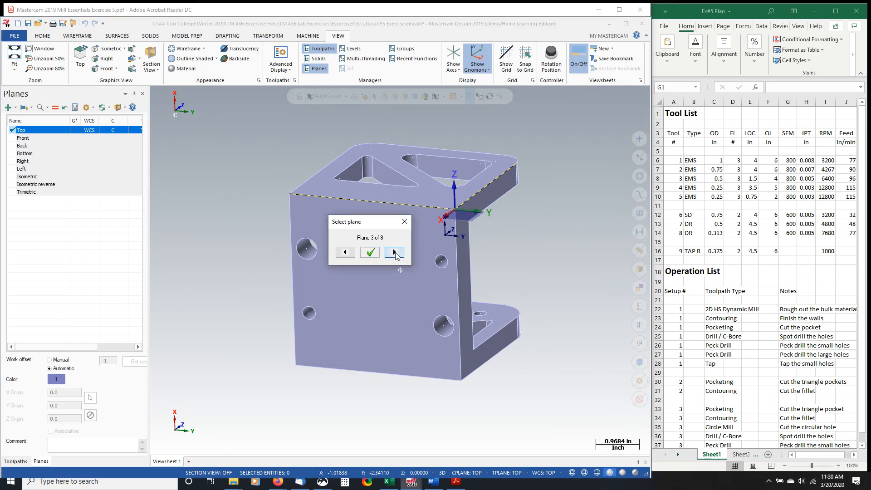
{"action": "left_click", "coordinate": [394, 255]}
{"action": "left_click", "coordinate": [394, 254]}
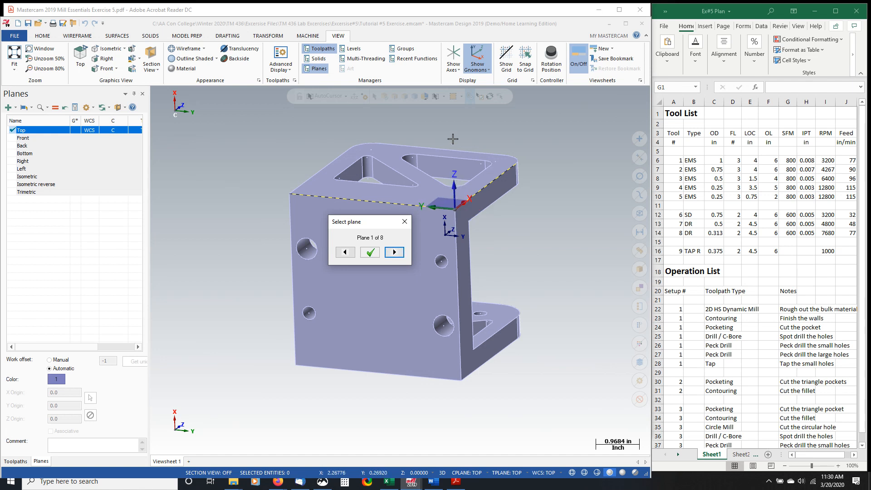
{"action": "left_click", "coordinate": [394, 253]}
{"action": "left_click", "coordinate": [395, 253]}
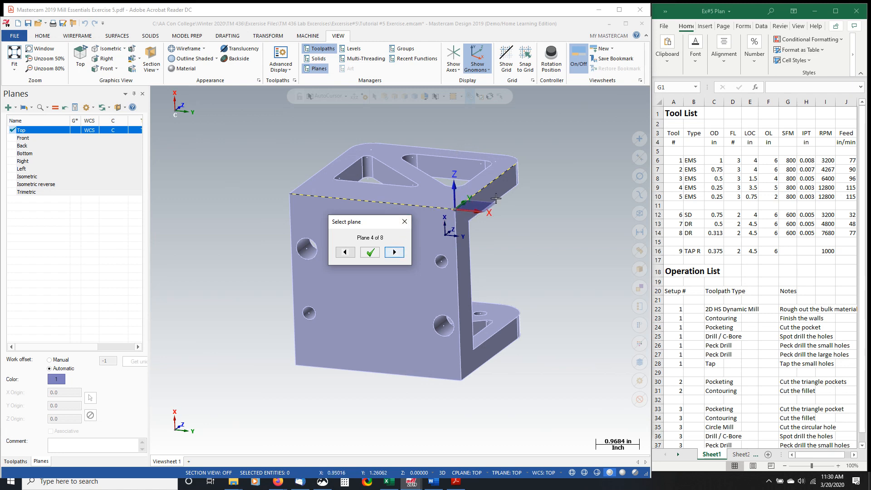
{"action": "middle_click_drag", "start_coordinate": [445, 165], "coordinate": [446, 214]}
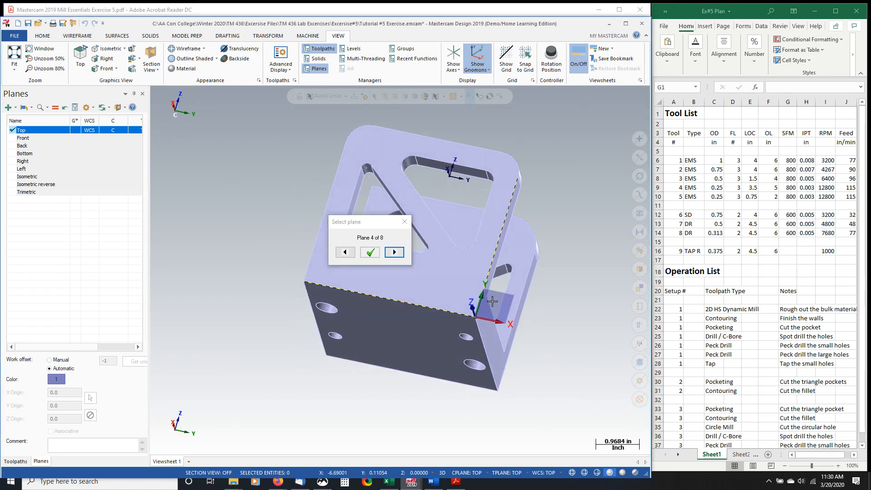
{"action": "left_click", "coordinate": [371, 253]}
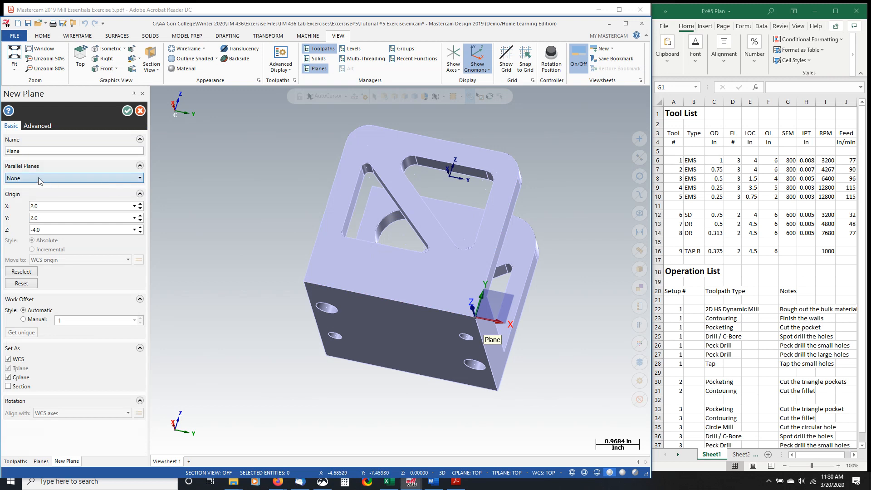
- Name the new plane "Setup #2" and save it
{"action": "left_click_drag", "start_coordinate": [27, 150], "coordinate": [2, 154]}
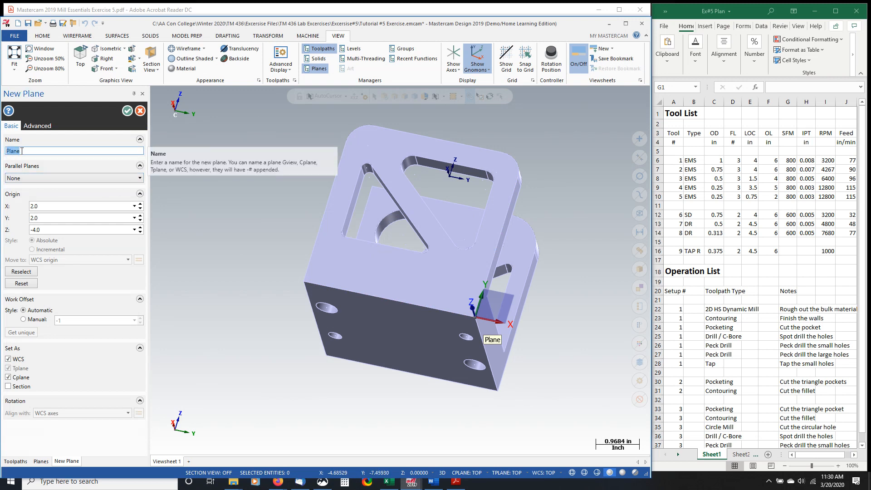
{"action": "type", "text": "Setup #2"}
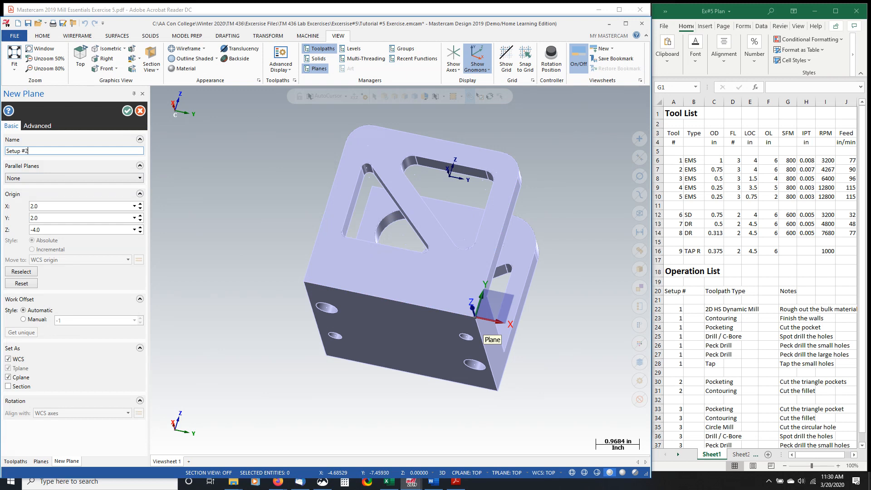
{"action": "left_click", "coordinate": [128, 111]}
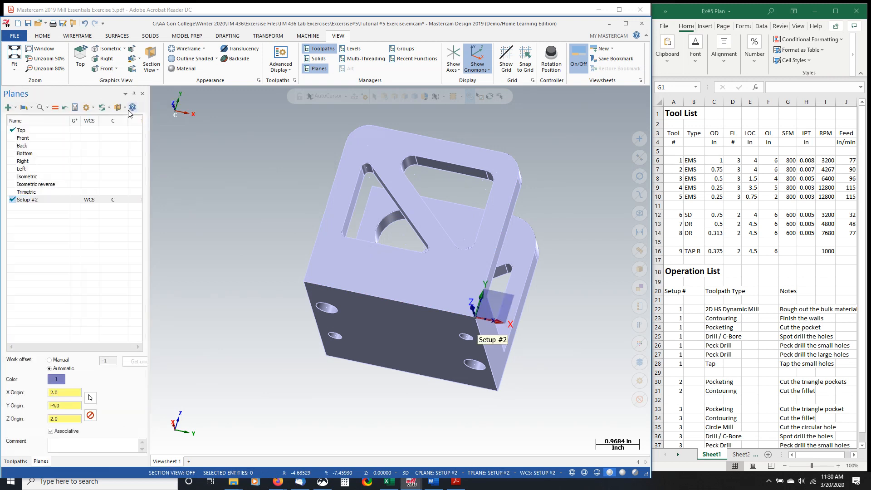
- Activate the Top plane with its graphics view, WCS and construction plane, and compare its view with the Front plane's
{"action": "left_click", "coordinate": [75, 130]}
{"action": "left_click", "coordinate": [90, 132]}
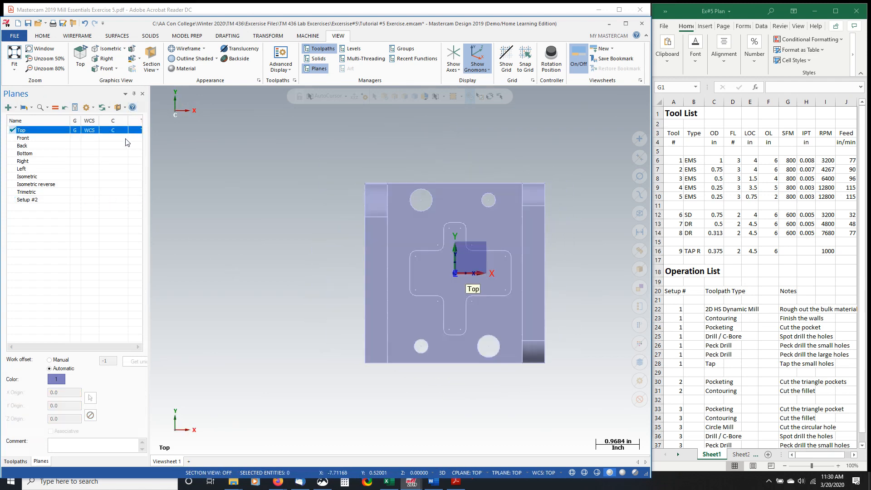
{"action": "middle_click_drag", "start_coordinate": [307, 282], "coordinate": [288, 239]}
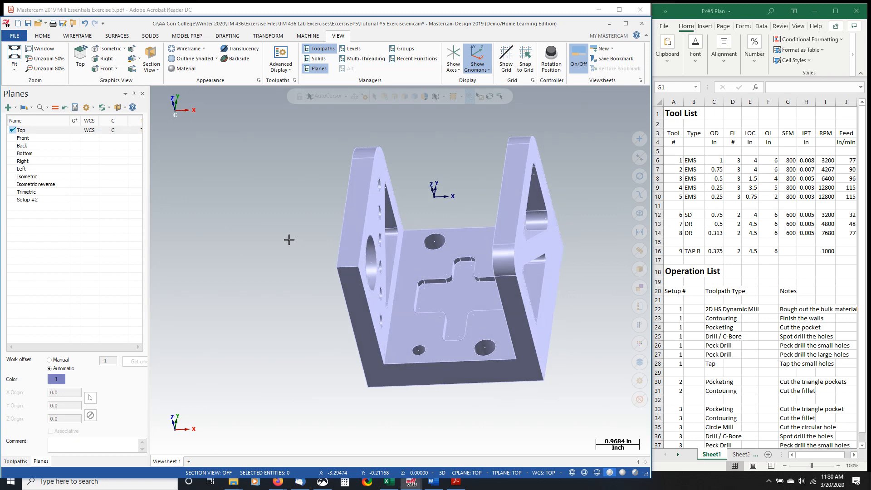
{"action": "left_click", "coordinate": [71, 131]}
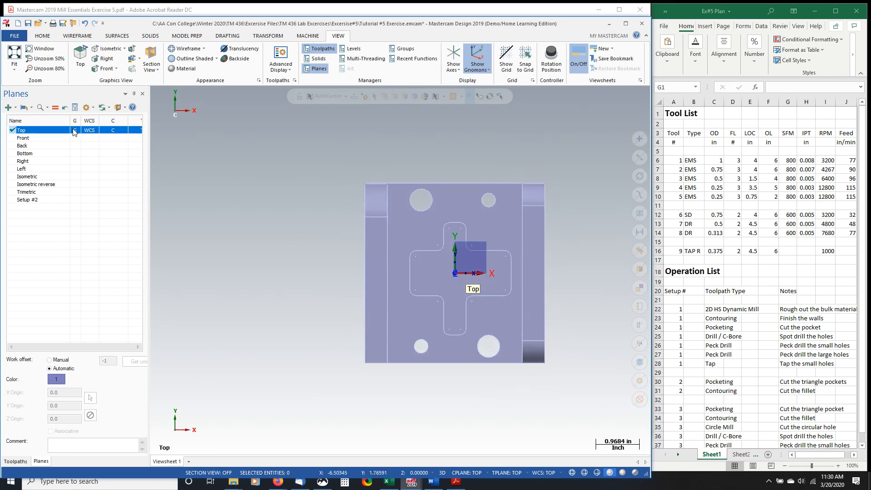
{"action": "left_click", "coordinate": [76, 138]}
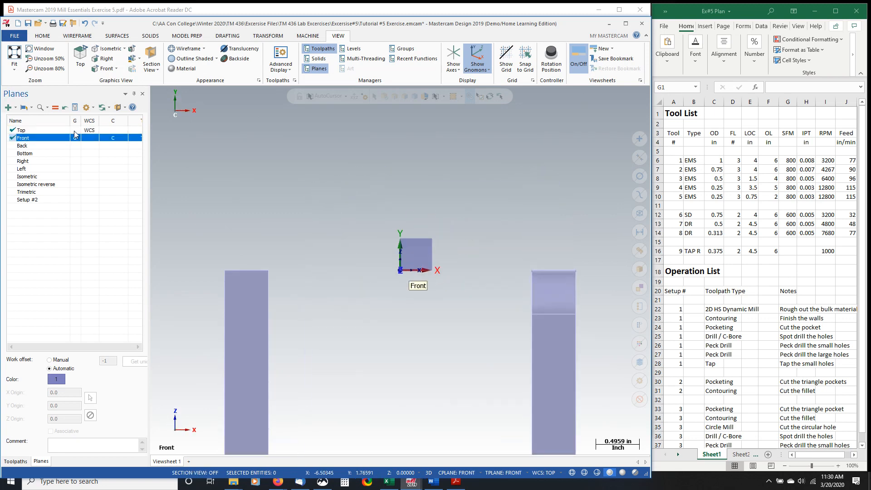
{"action": "left_click", "coordinate": [75, 130]}
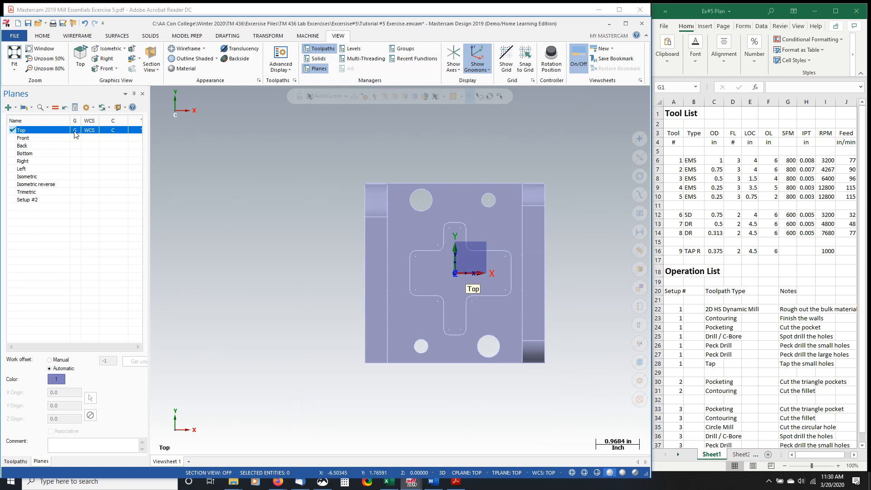
{"action": "left_click", "coordinate": [78, 133]}
{"action": "left_click", "coordinate": [77, 133]}
- Examine the bracket in the Top WCS view and from tilted angles, ending in the Top plane's own view
{"action": "right_click", "coordinate": [247, 141]}
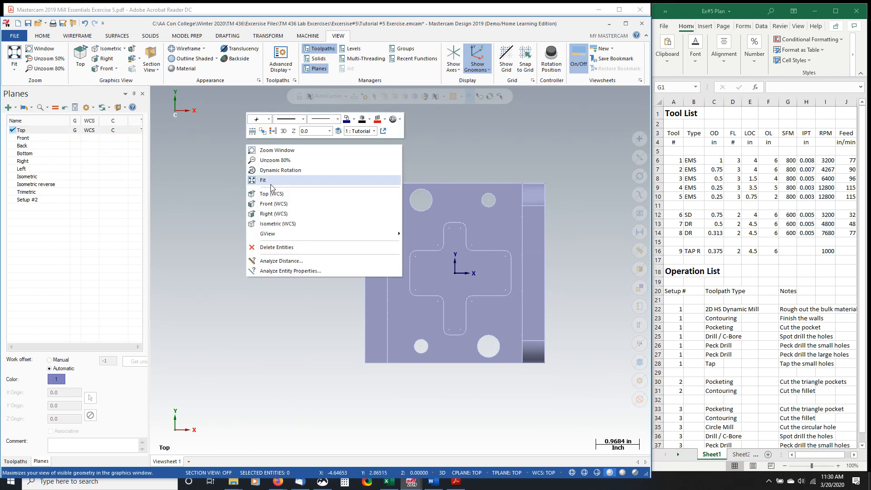
{"action": "left_click", "coordinate": [283, 194]}
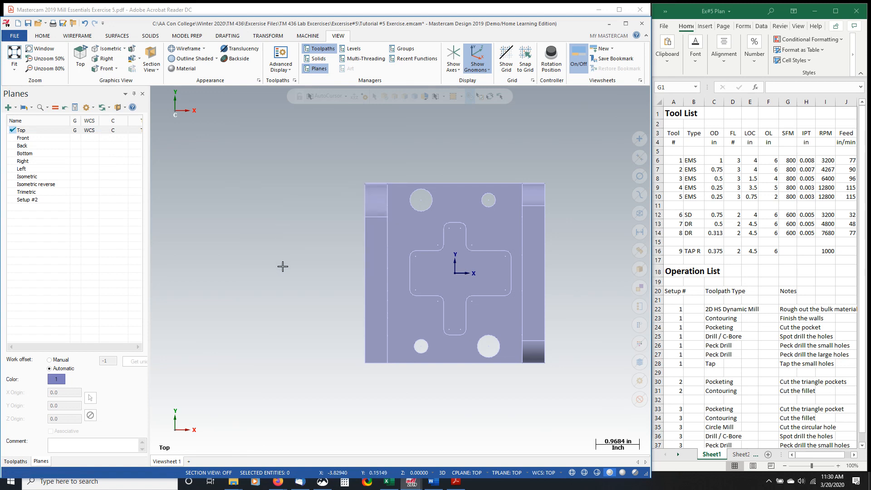
{"action": "middle_click_drag", "start_coordinate": [282, 266], "coordinate": [261, 208]}
{"action": "right_click", "coordinate": [264, 185]}
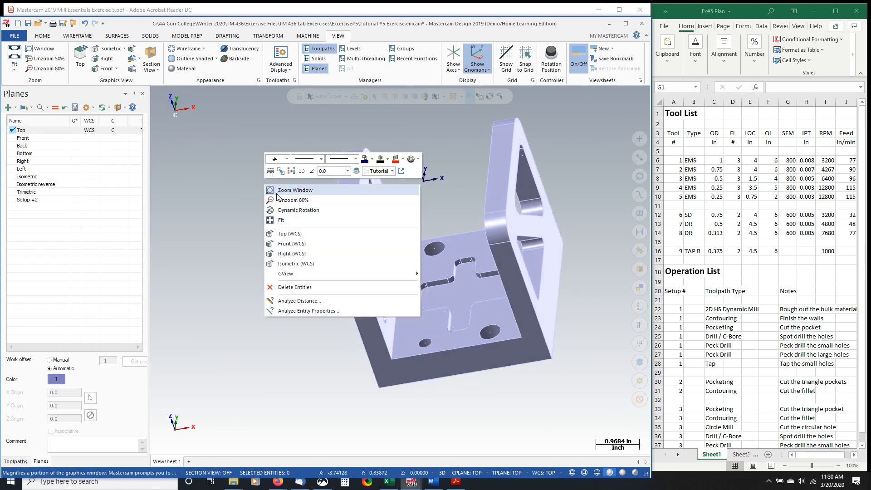
{"action": "left_click", "coordinate": [289, 233]}
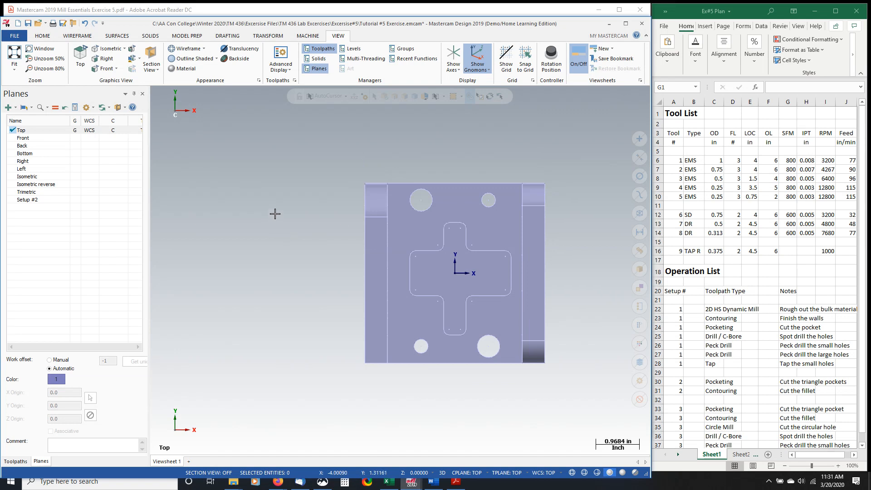
{"action": "middle_click_drag", "start_coordinate": [266, 253], "coordinate": [234, 207]}
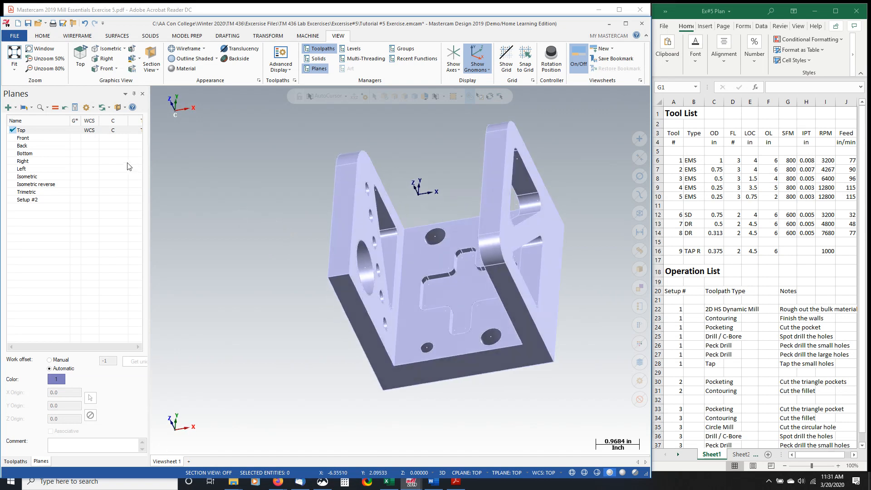
{"action": "left_click", "coordinate": [76, 131]}
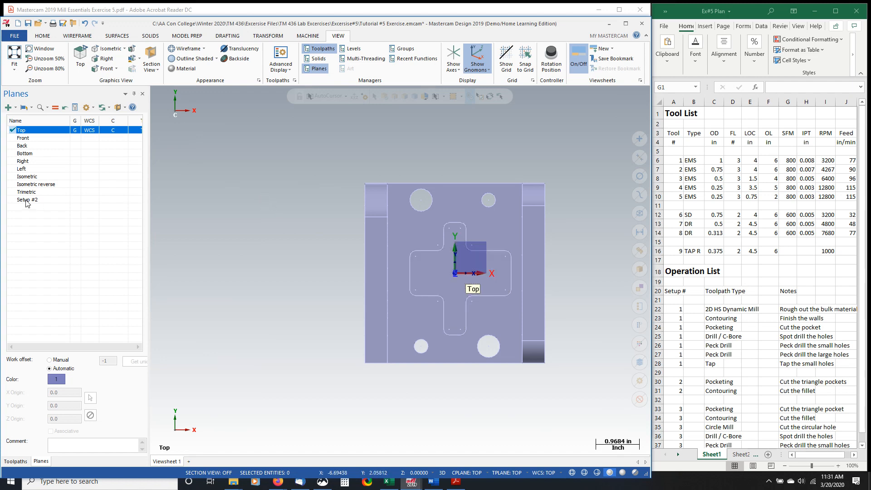
- Activate the Setup #2 plane and examine its origin and axes on the bracket, ending at the wall with the hole row
{"action": "left_click", "coordinate": [82, 200]}
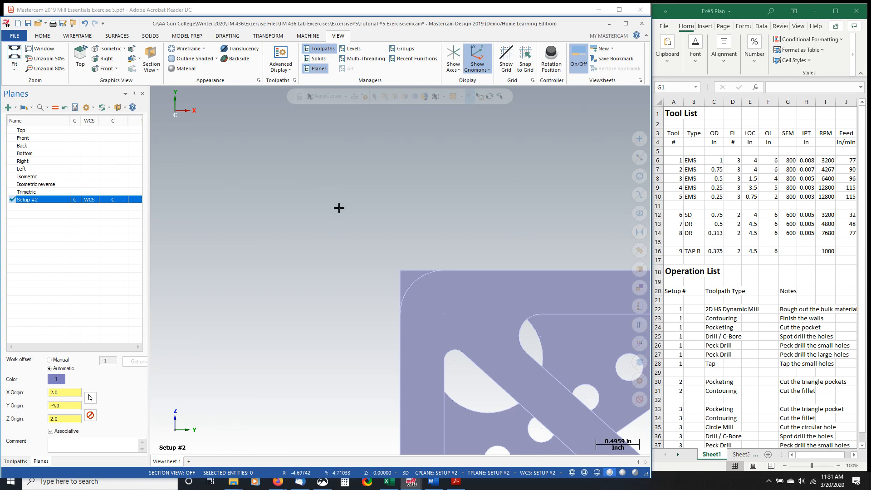
{"action": "scroll", "coordinate": [340, 206], "scroll_direction": "down", "scroll_amount": 4}
{"action": "middle_click_drag", "start_coordinate": [351, 312], "coordinate": [472, 313]}
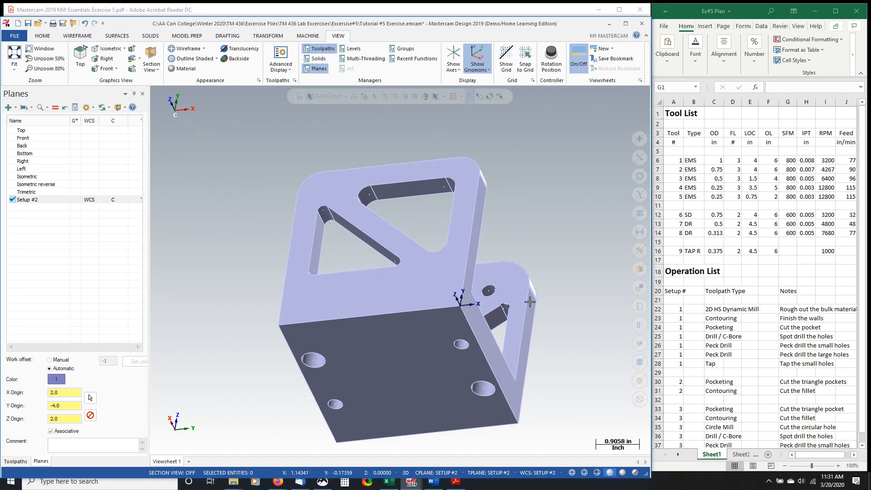
{"action": "middle_click_drag", "start_coordinate": [570, 216], "coordinate": [350, 280]}
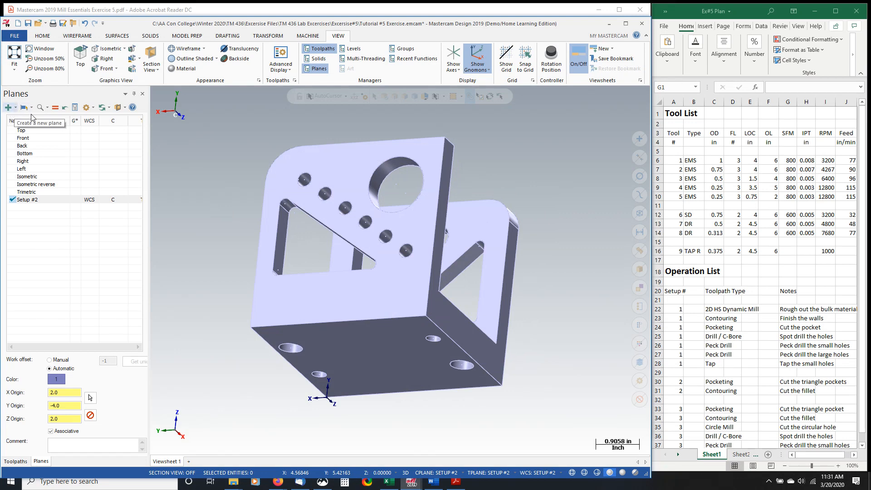
- Reactivate the Top plane and start a plane from geometry using the vertical and bottom edges of the wall with the hole row
{"action": "left_click", "coordinate": [78, 130]}
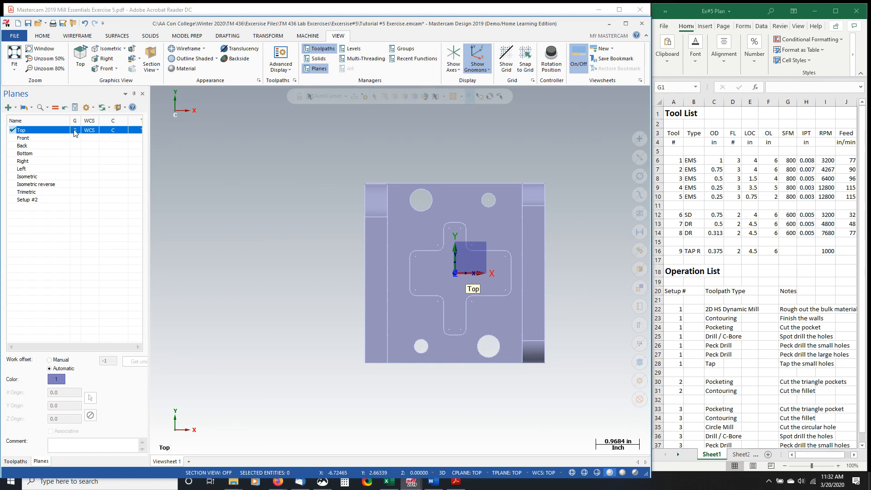
{"action": "middle_click_drag", "start_coordinate": [328, 347], "coordinate": [437, 224]}
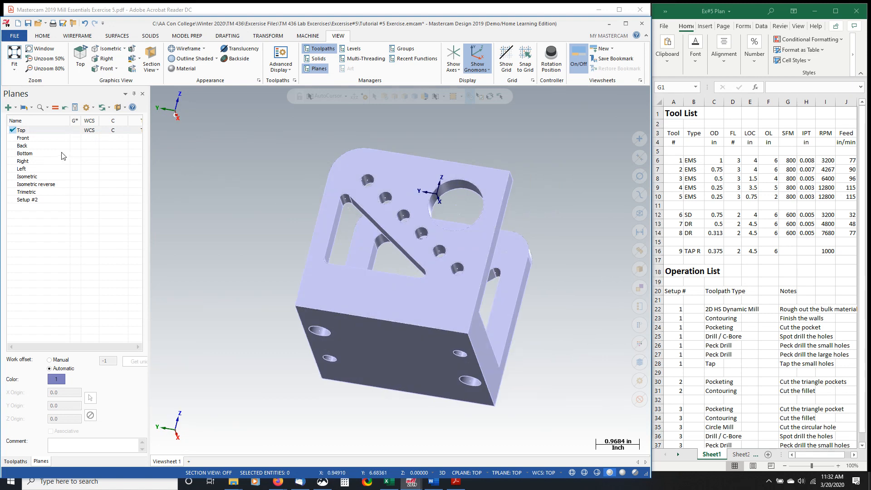
{"action": "left_click", "coordinate": [8, 108]}
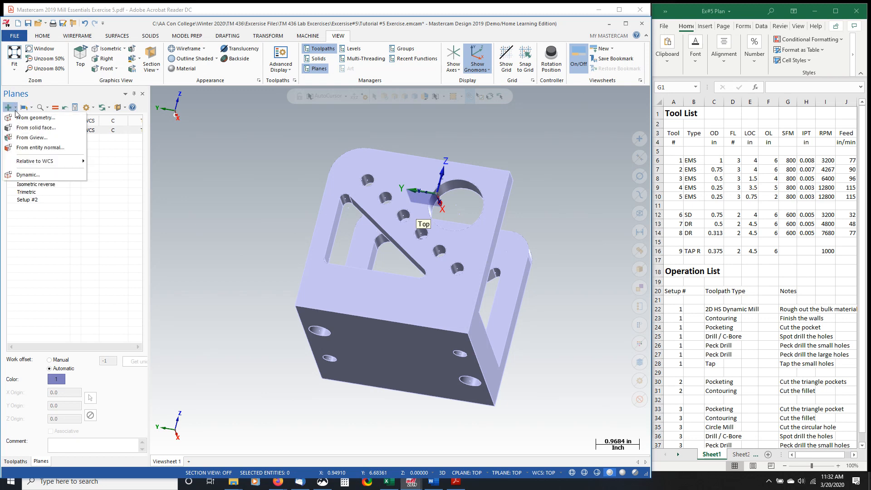
{"action": "left_click", "coordinate": [26, 118]}
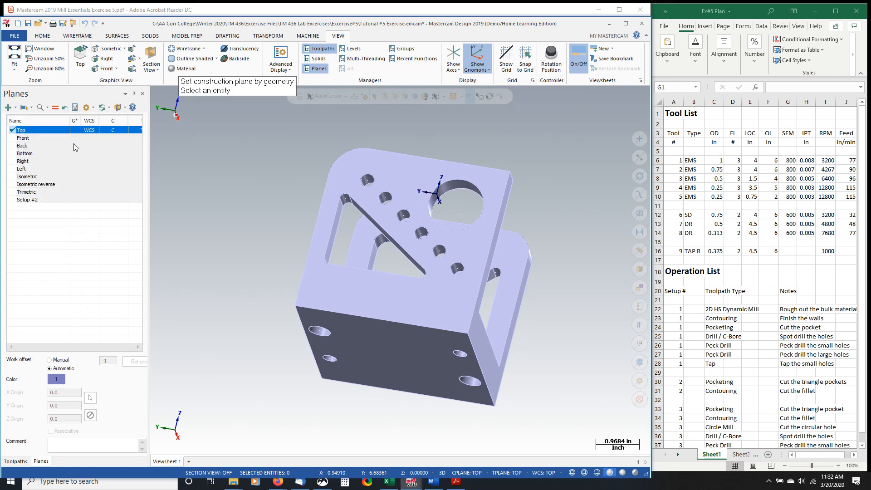
{"action": "left_click", "coordinate": [471, 320]}
{"action": "left_click", "coordinate": [453, 330]}
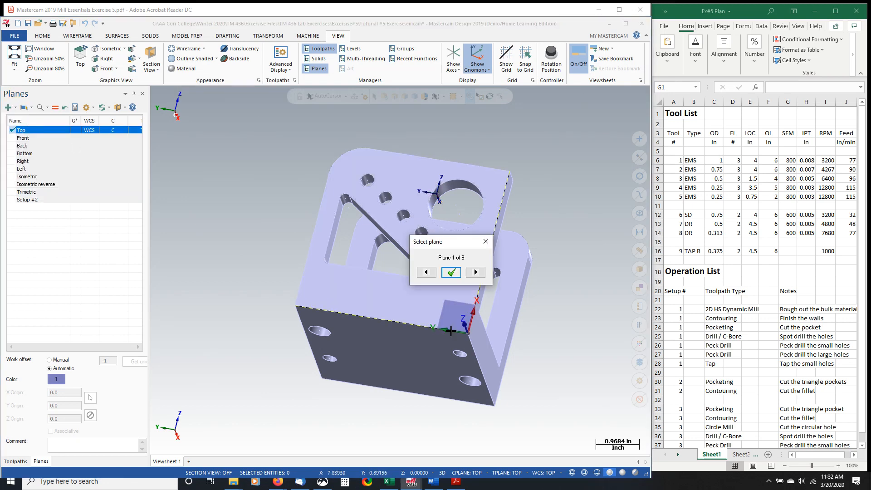
- Accept the new plane's orientation 4 of 8, with Y up the vertical edge and Z pointing out of the hole-row wall
{"action": "left_click", "coordinate": [478, 275]}
{"action": "left_click", "coordinate": [478, 275]}
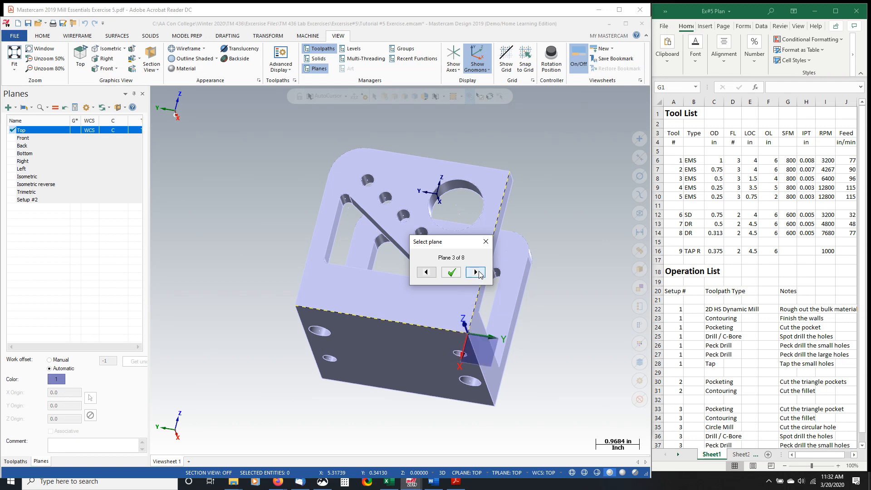
{"action": "left_click", "coordinate": [479, 274]}
{"action": "left_click_drag", "start_coordinate": [460, 241], "coordinate": [337, 202]}
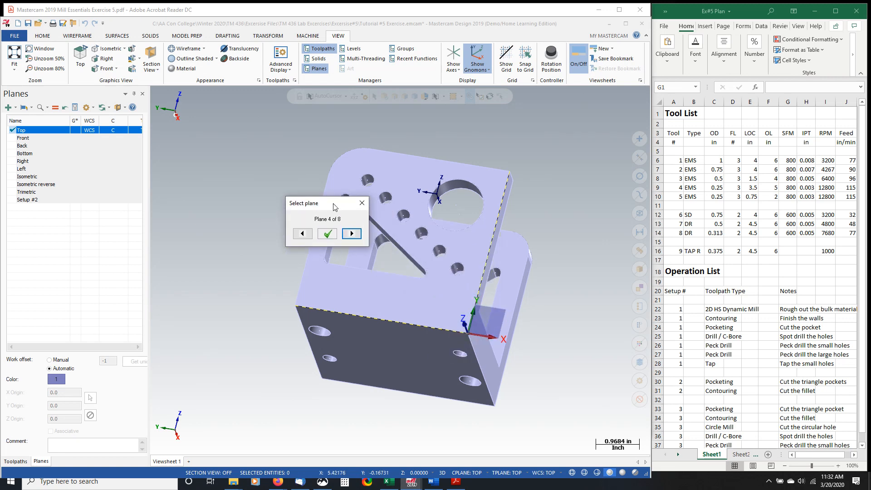
{"action": "middle_click_drag", "start_coordinate": [382, 372], "coordinate": [474, 347]}
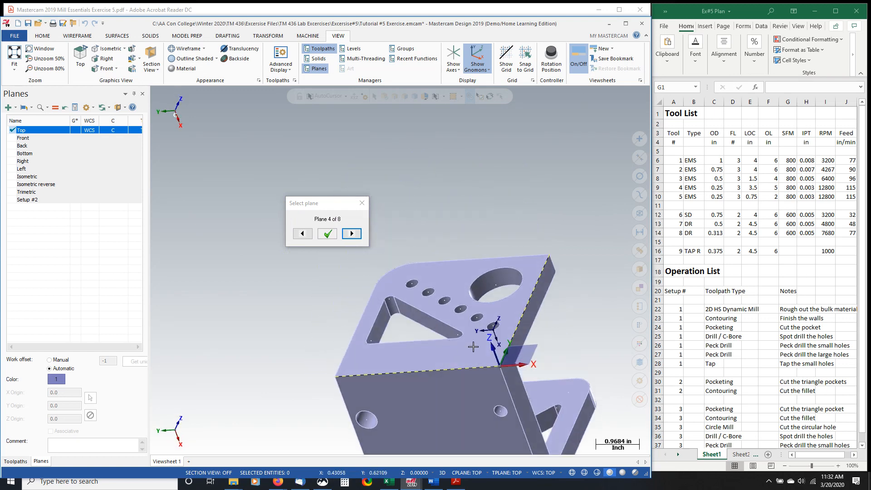
{"action": "middle_click_drag", "start_coordinate": [440, 255], "coordinate": [442, 298]}
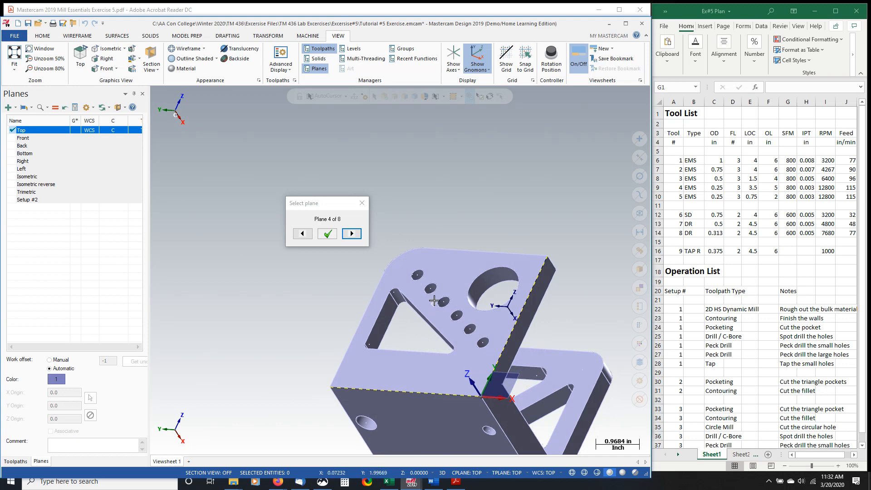
{"action": "middle_click_drag", "start_coordinate": [434, 304], "coordinate": [479, 396]}
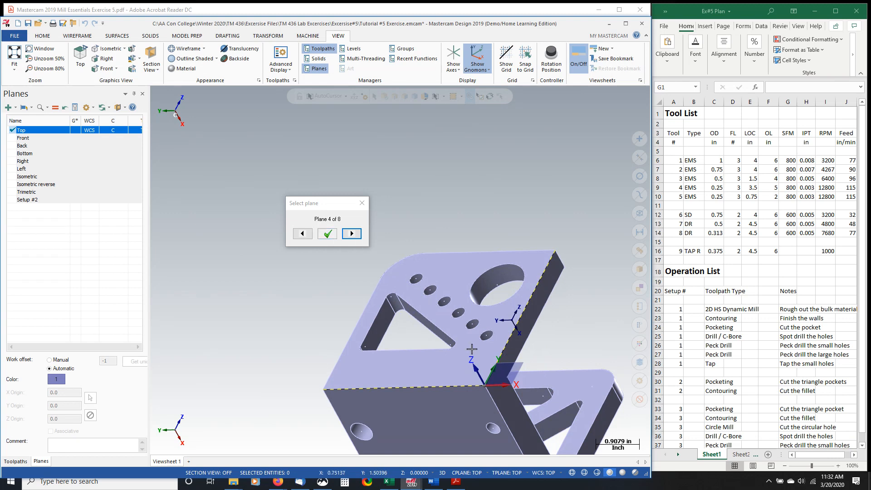
{"action": "left_click", "coordinate": [328, 234]}
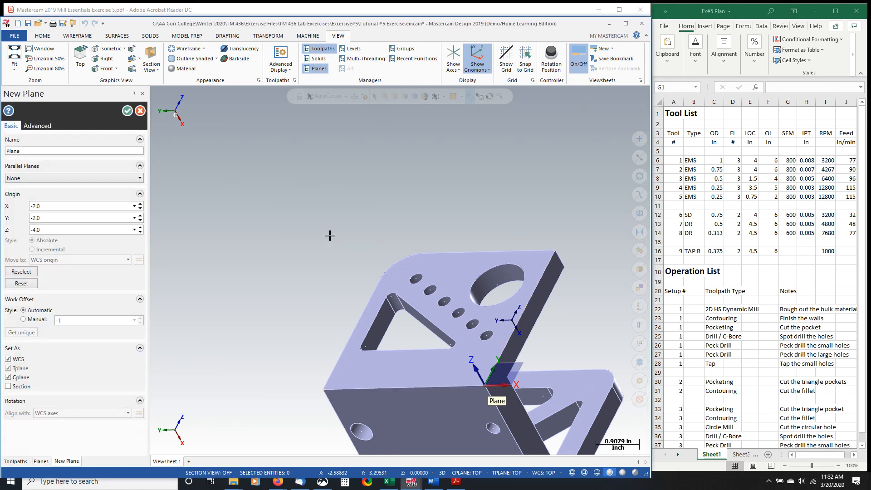
- Finish creating the new plane for the hole-row wall and name it Setup #3
{"action": "left_click_drag", "start_coordinate": [27, 151], "coordinate": [1, 153]}
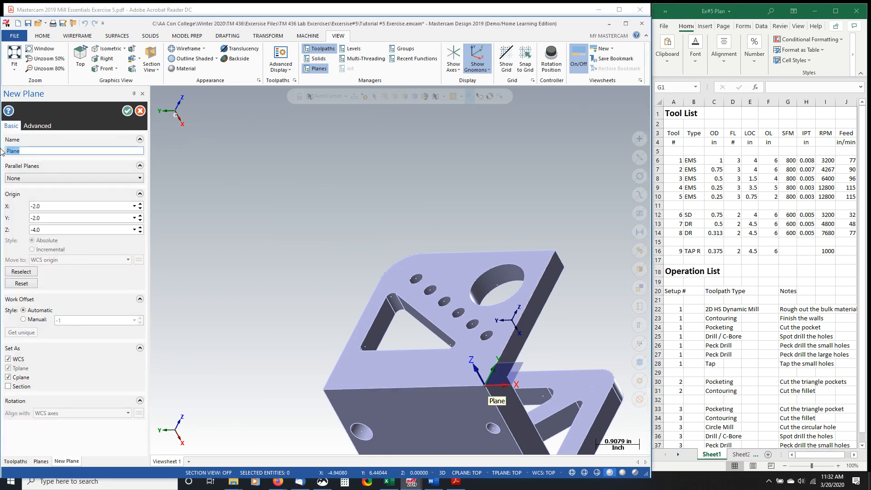
{"action": "type", "text": "Setup #2"}
{"action": "left_click", "coordinate": [127, 110]}
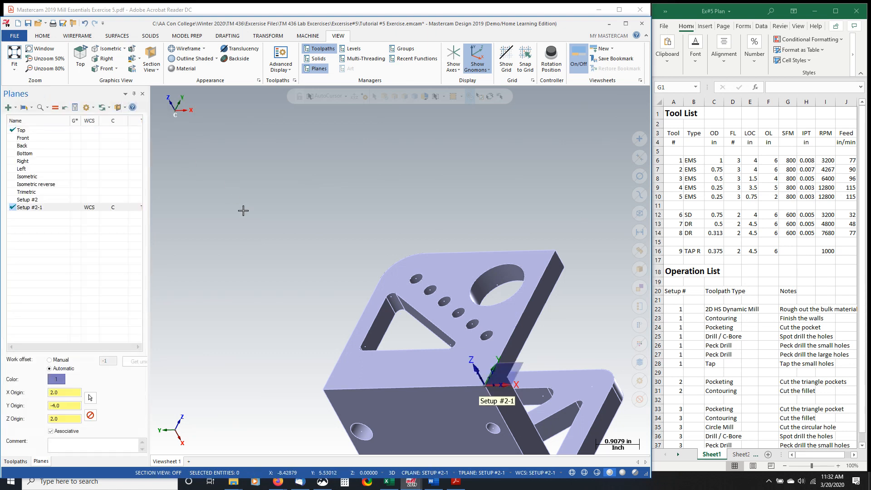
{"action": "left_click", "coordinate": [41, 207]}
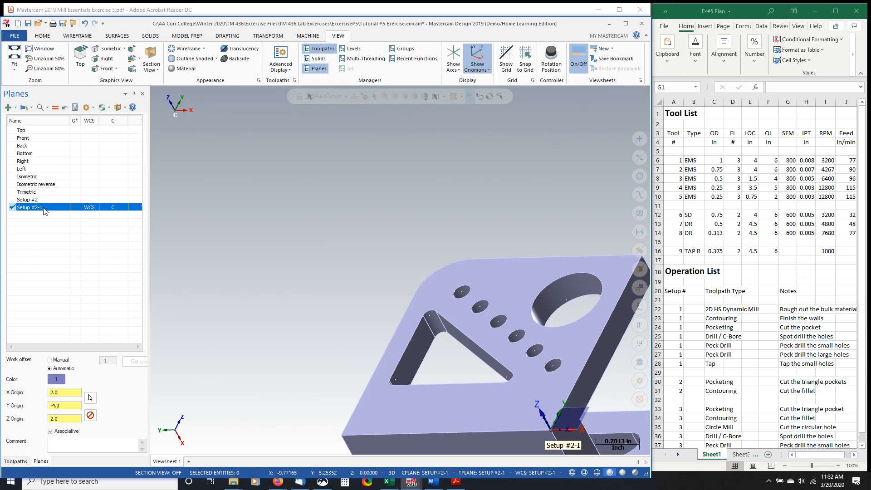
{"action": "right_click", "coordinate": [46, 211]}
{"action": "left_click", "coordinate": [64, 222]}
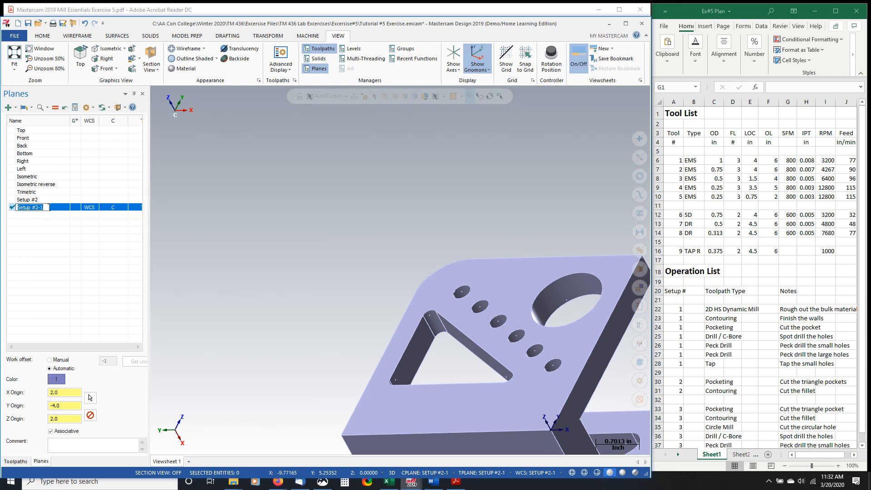
{"action": "key", "text": "Right"}
{"action": "key", "text": "Return"}
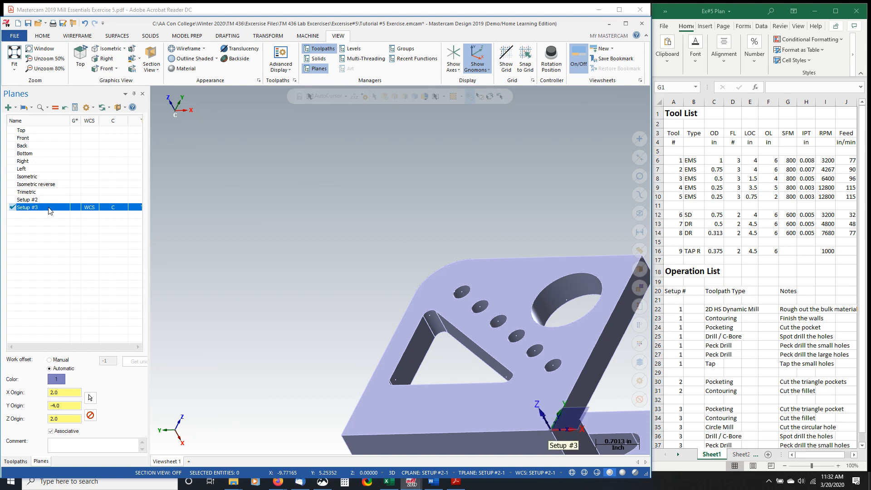
- Activate the Top plane and the Setup #2 plane in turn, examining each one's origin and axes on the bracket
{"action": "left_click", "coordinate": [40, 200]}
{"action": "left_click", "coordinate": [41, 207]}
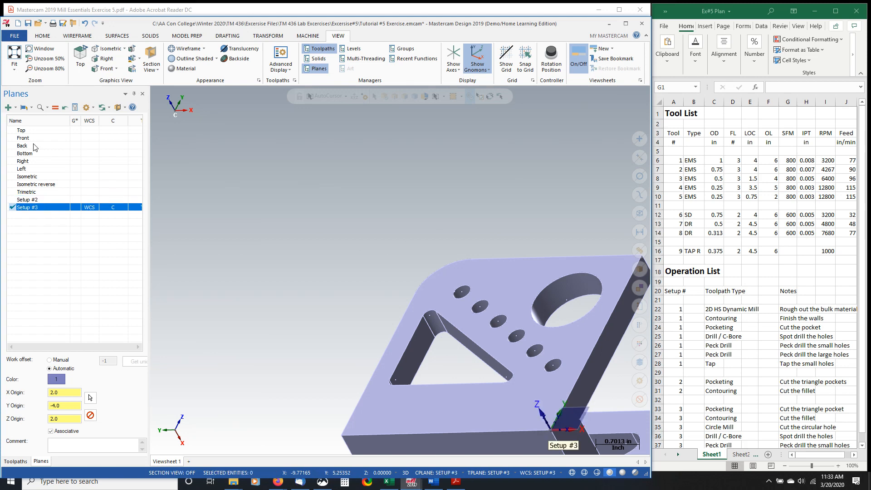
{"action": "left_click", "coordinate": [37, 132]}
{"action": "left_click", "coordinate": [74, 130]}
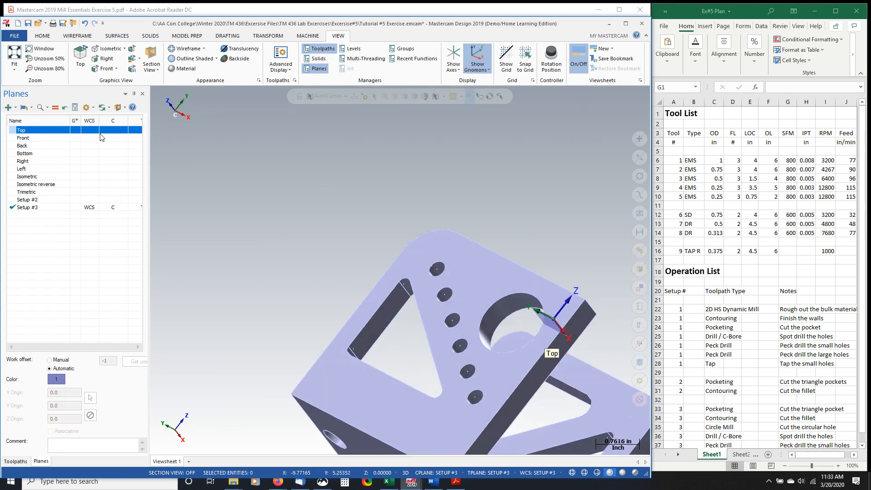
{"action": "left_click", "coordinate": [92, 130]}
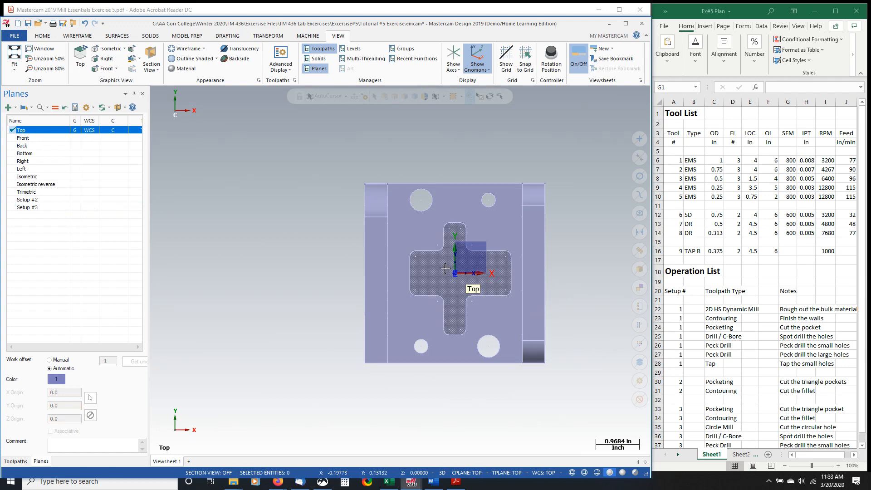
{"action": "middle_click_drag", "start_coordinate": [443, 268], "coordinate": [433, 232]}
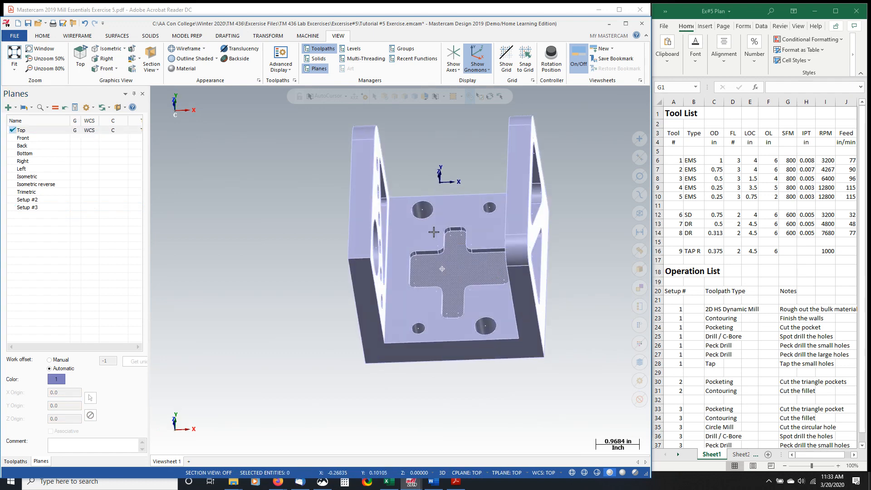
{"action": "left_click", "coordinate": [75, 199]}
{"action": "left_click", "coordinate": [92, 199]}
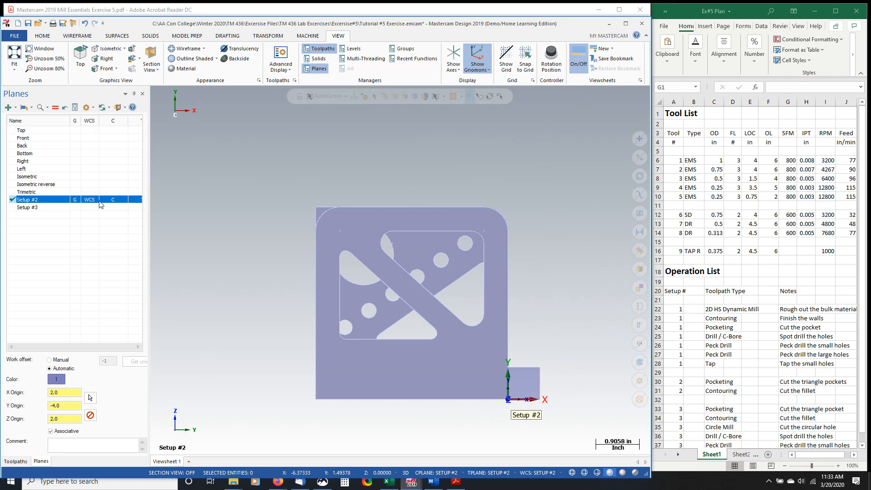
{"action": "middle_click_drag", "start_coordinate": [293, 272], "coordinate": [266, 245]}
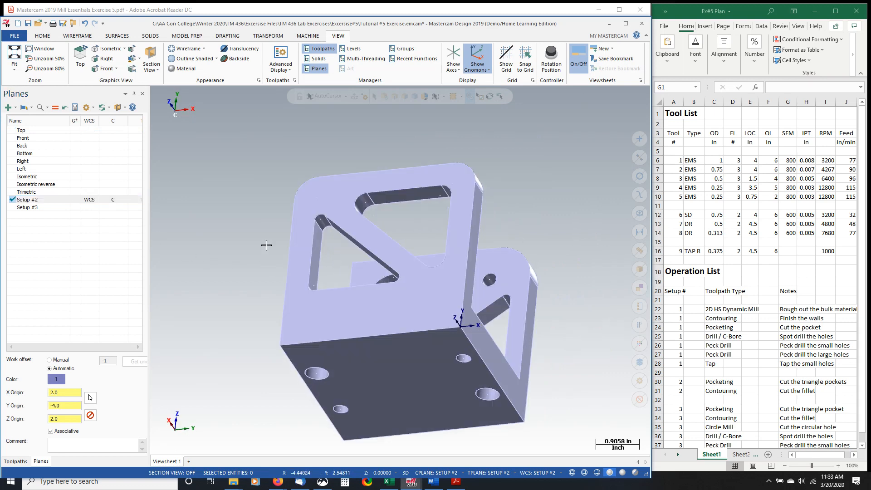
- Activate the Setup #3 plane and examine its origin and axes at the base corner of the hole-row wall
{"action": "left_click", "coordinate": [76, 208]}
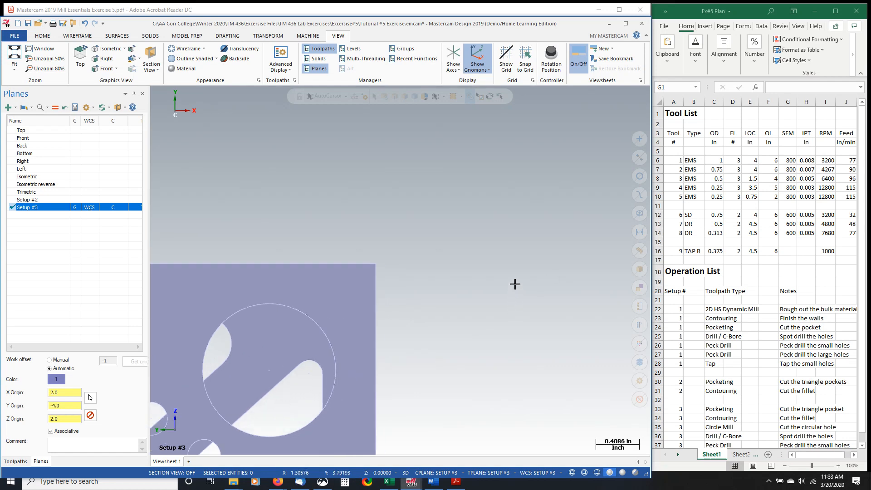
{"action": "middle_click_drag", "start_coordinate": [516, 284], "coordinate": [380, 350]}
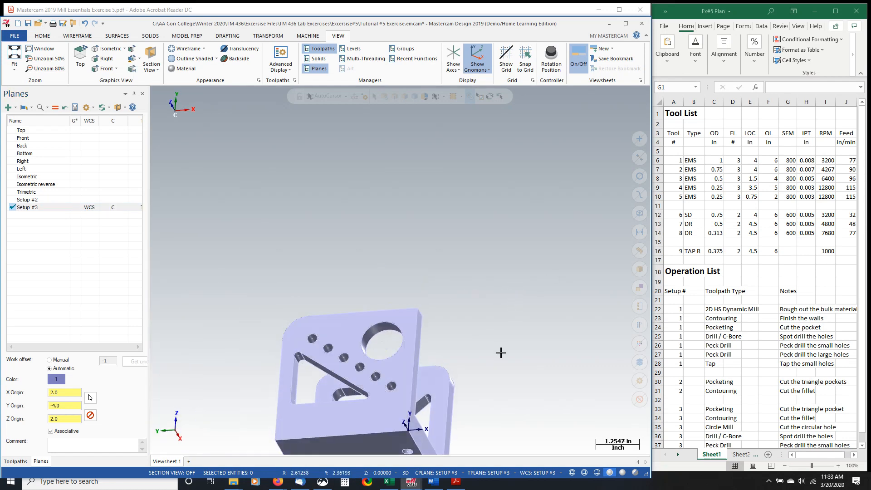
{"action": "mouse_move", "coordinate": [499, 352]}
{"action": "middle_mouse_down"}
{"action": "mouse_move", "coordinate": [403, 370]}
{"action": "mouse_move", "coordinate": [395, 445]}
{"action": "middle_mouse_up"}
{"action": "scroll", "coordinate": [396, 445], "scroll_direction": "up", "scroll_amount": 4}
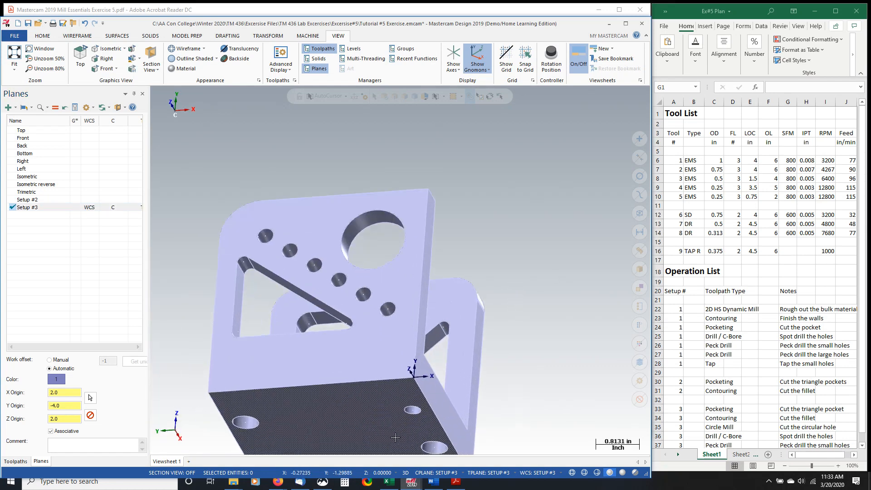
{"action": "middle_click_drag", "start_coordinate": [508, 269], "coordinate": [505, 281]}
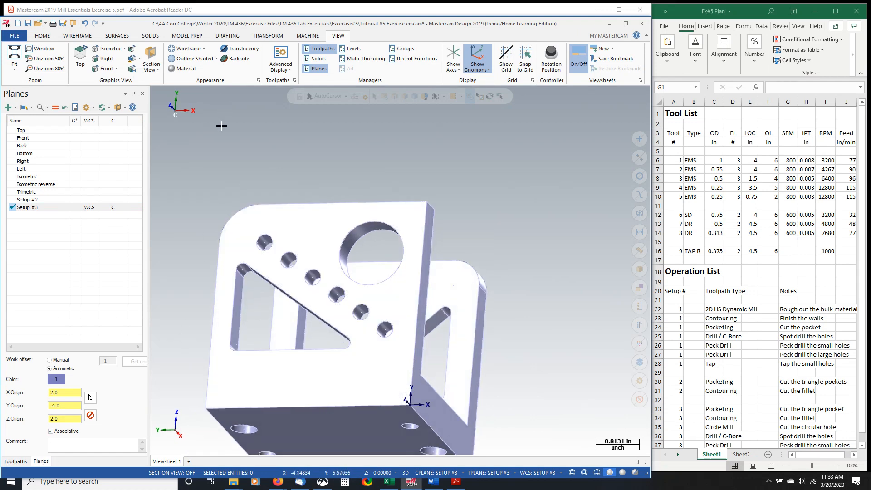
- Save the part as Ex #5-2 in the exercise folder
{"action": "left_click", "coordinate": [28, 26]}
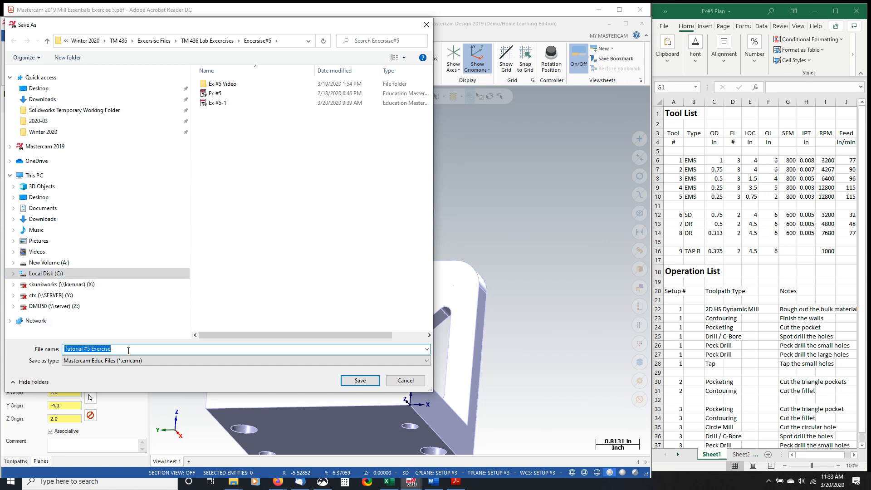
{"action": "left_click", "coordinate": [223, 104]}
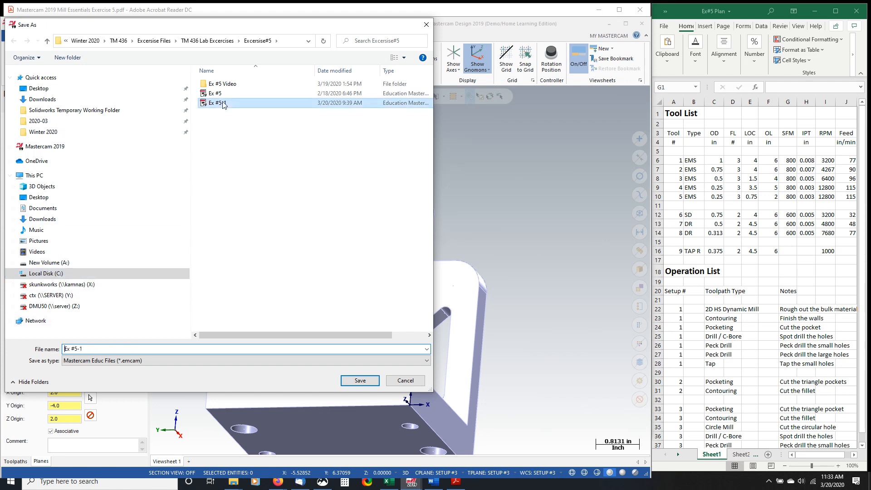
{"action": "left_click", "coordinate": [86, 349]}
{"action": "key", "text": "BackSpace"}
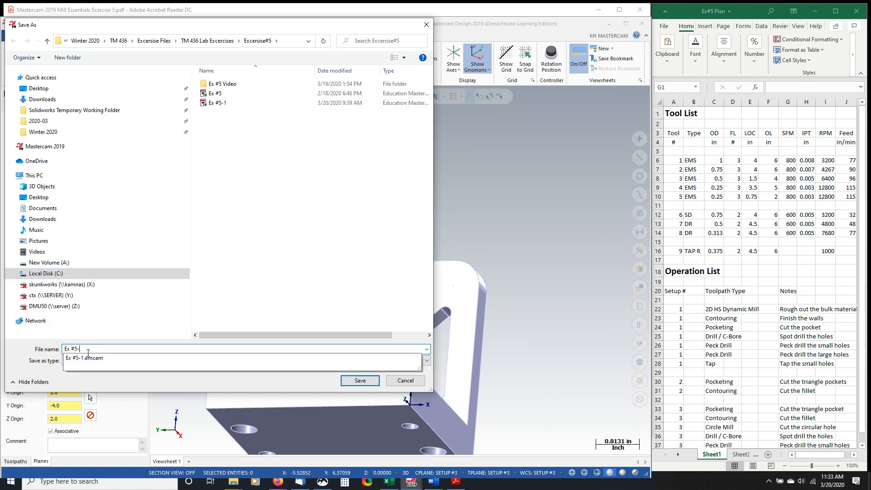
{"action": "type", "text": "2"}
{"action": "key", "text": "Return"}
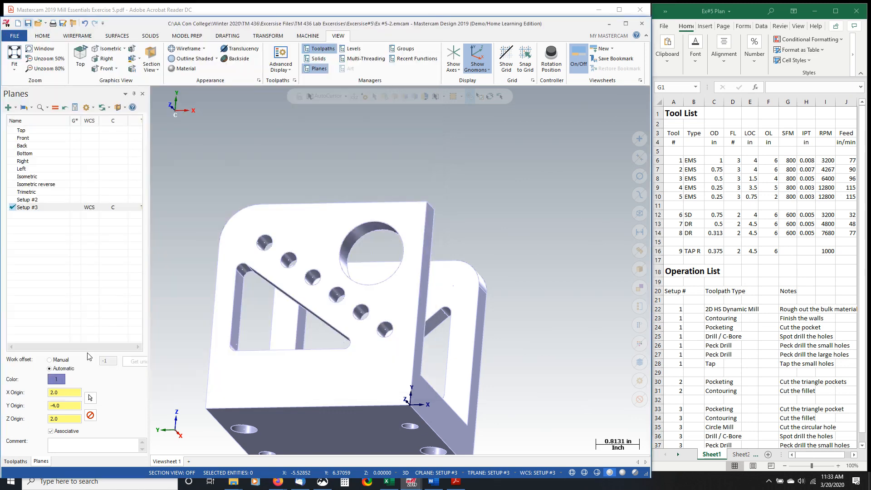
- Bring up the Toolpaths manager and review the bracket alongside the spreadsheet's operation list for the three setups
{"action": "left_click", "coordinate": [17, 462]}
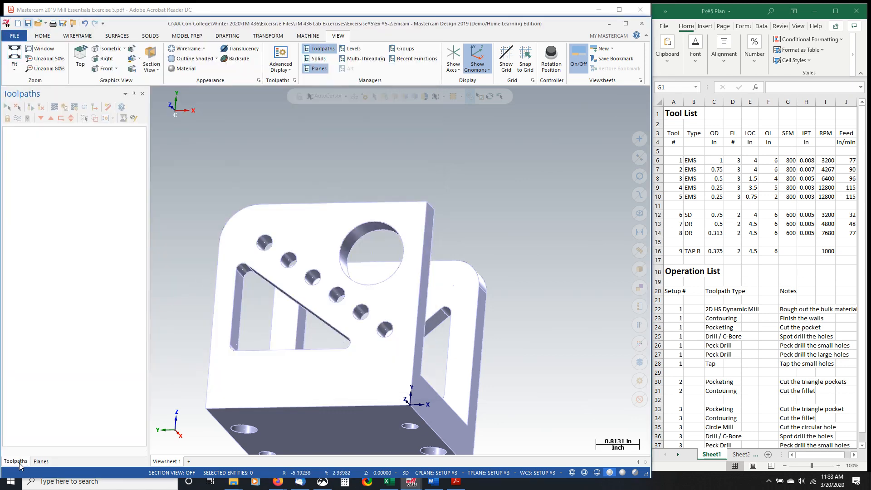
{"action": "left_click", "coordinate": [20, 466]}
{"action": "scroll", "coordinate": [500, 194], "scroll_direction": "up", "scroll_amount": 1}
{"action": "scroll", "coordinate": [500, 194], "scroll_direction": "down", "scroll_amount": 3}
{"action": "middle_click_drag", "start_coordinate": [427, 385], "coordinate": [436, 399]}
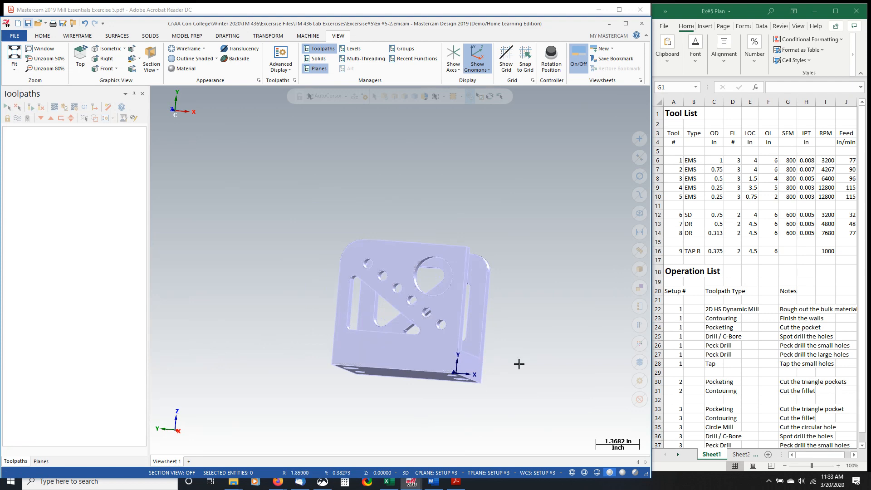
{"action": "scroll", "coordinate": [723, 310], "scroll_direction": "down", "scroll_amount": 2}
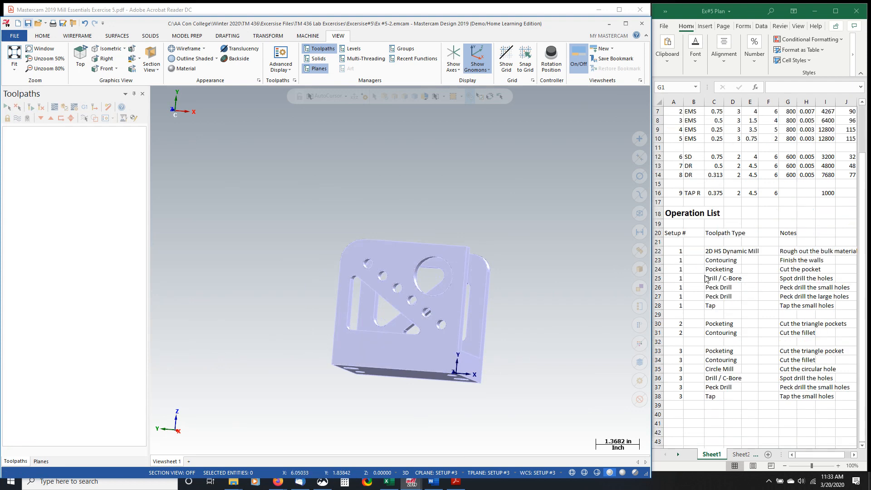
{"action": "key", "text": "ctrl"}
- Try to add a mill machine using the HAAS_GR.mcam-mmd definition
{"action": "left_click", "coordinate": [308, 37]}
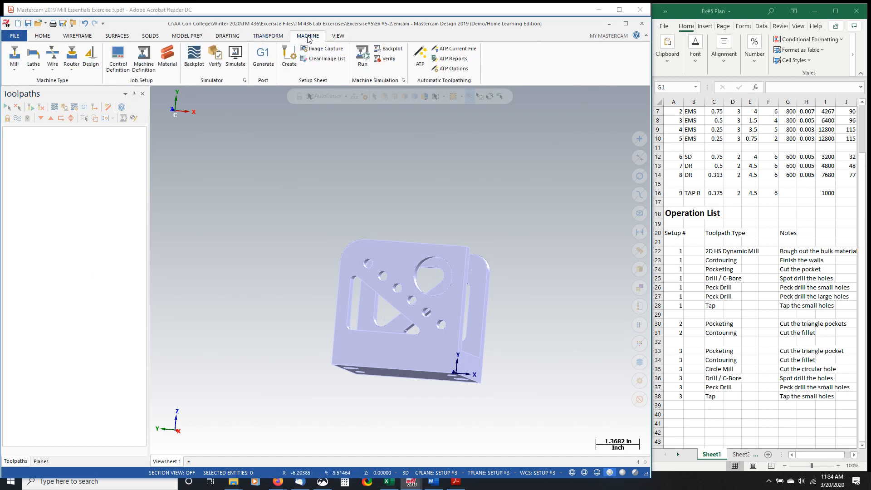
{"action": "left_click", "coordinate": [14, 72]}
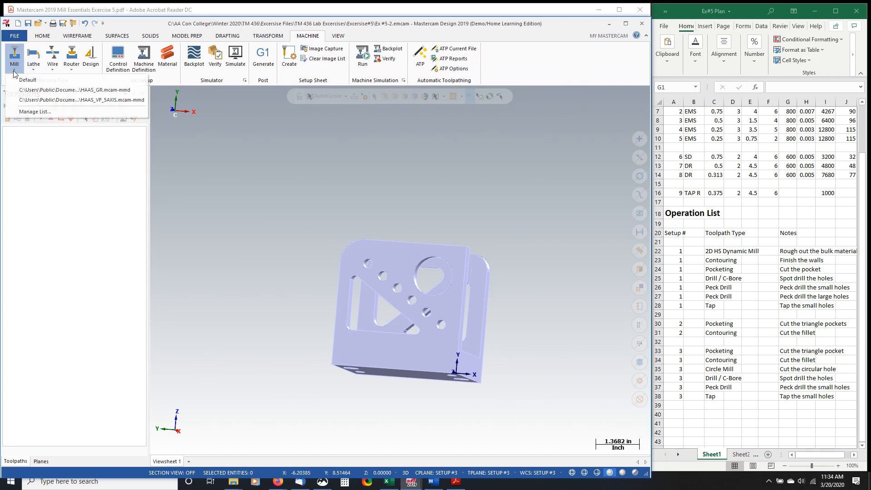
{"action": "left_click", "coordinate": [112, 92]}
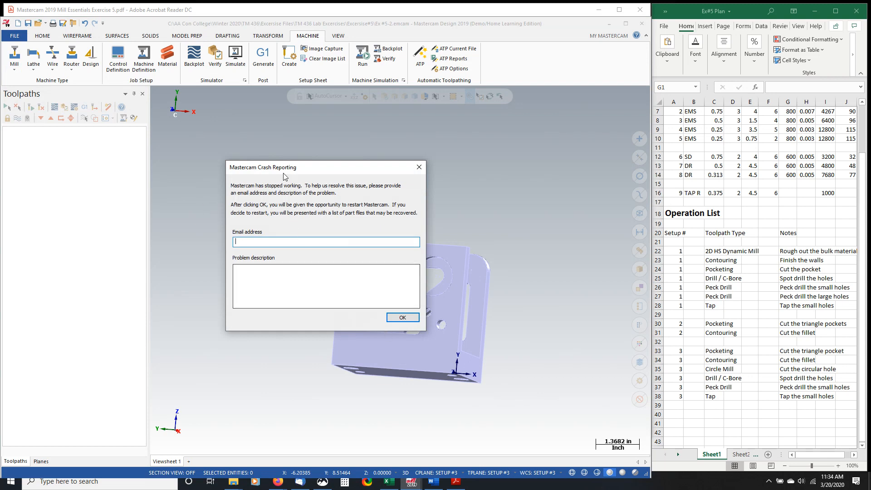
- Dismiss the crash report without contact details, cancel the information recovery, and relaunch Mastercam 2019
{"action": "left_click", "coordinate": [402, 318]}
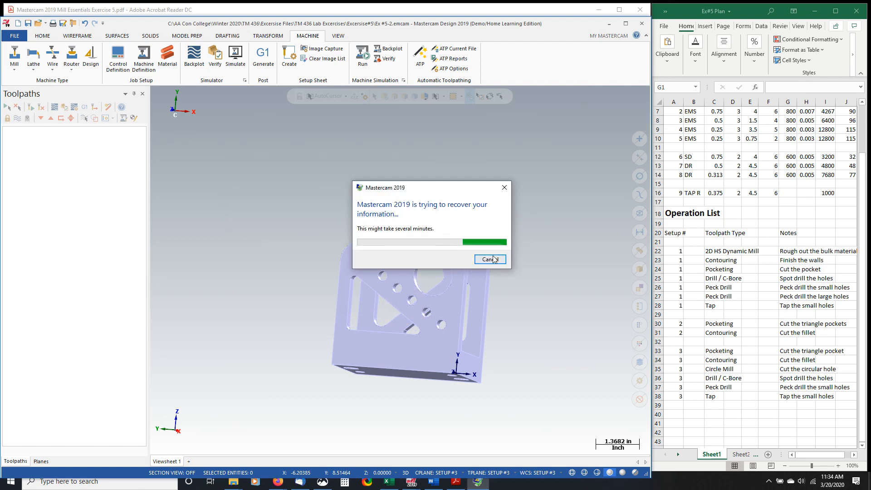
{"action": "left_click", "coordinate": [491, 258]}
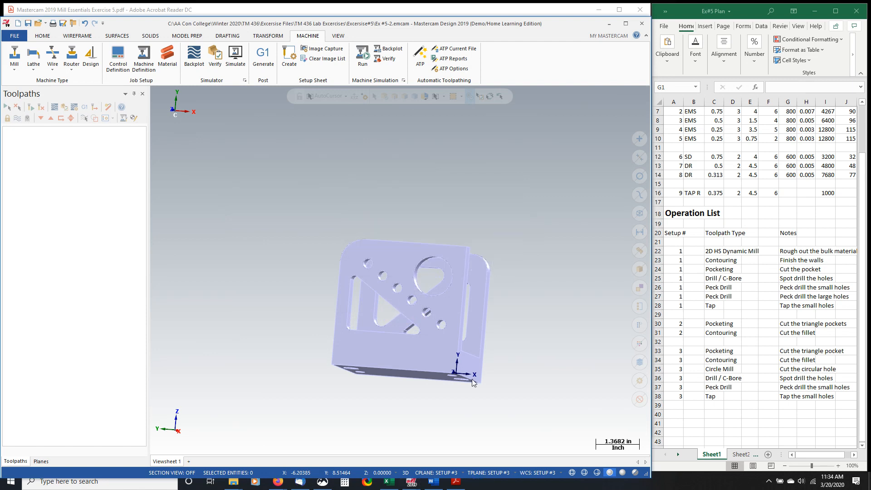
{"action": "right_click", "coordinate": [415, 485]}
{"action": "left_click", "coordinate": [410, 453]}
{"action": "right_click", "coordinate": [414, 485]}
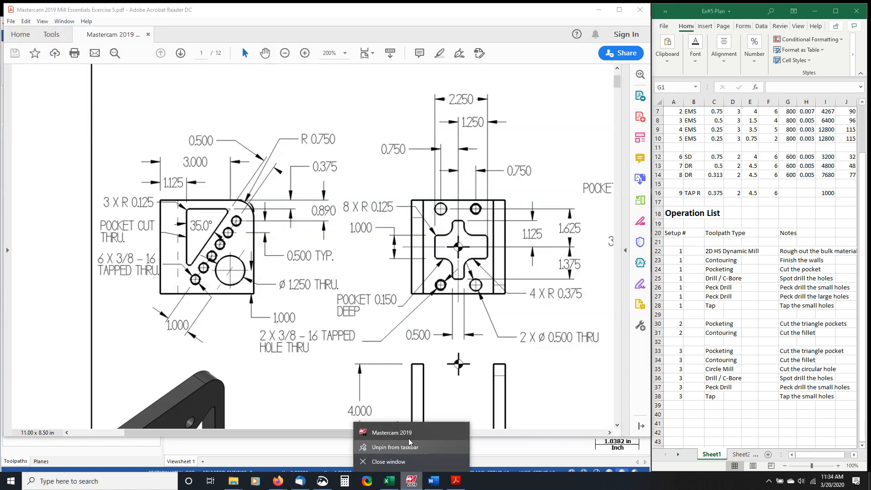
{"action": "left_click", "coordinate": [363, 429]}
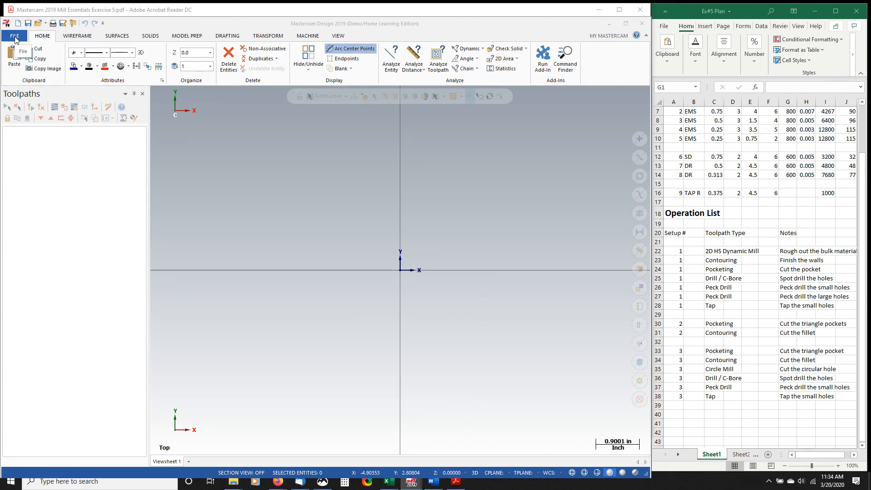
- Open the saved part Ex #5-2 from the Winter 2020 folder's TM 436 lab exercise #5 files
{"action": "key", "text": "ctrl+o"}
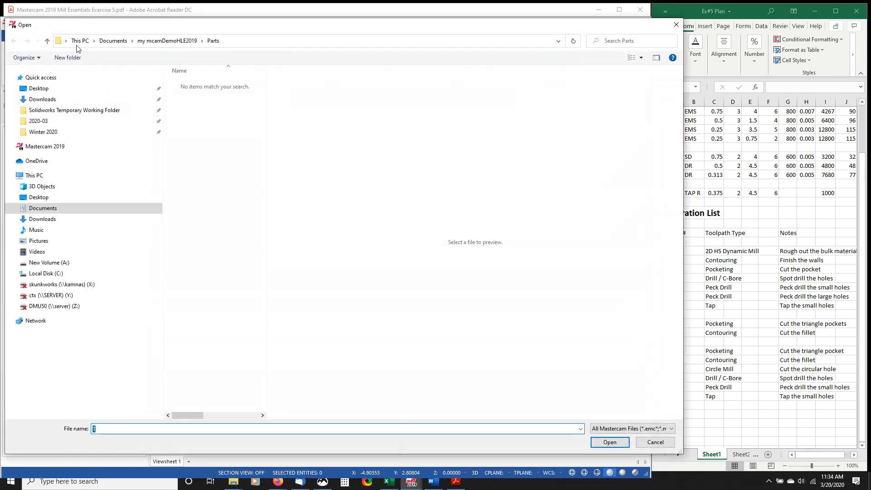
{"action": "left_click", "coordinate": [46, 132]}
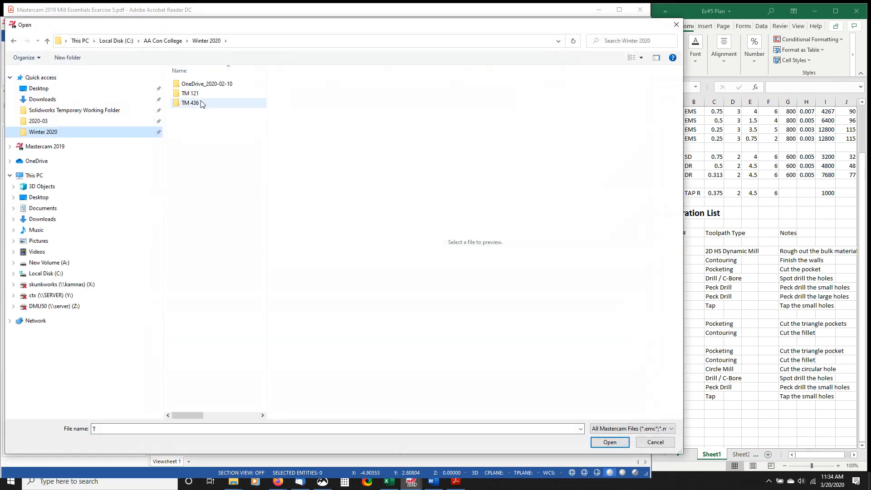
{"action": "double_click", "coordinate": [200, 104]}
{"action": "double_click", "coordinate": [207, 104]}
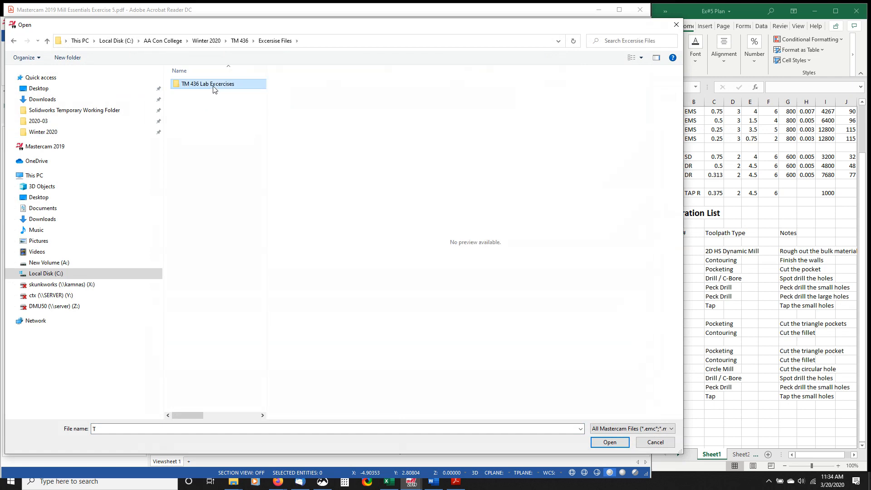
{"action": "double_click", "coordinate": [212, 85]}
{"action": "double_click", "coordinate": [211, 87]}
{"action": "left_click", "coordinate": [210, 112]}
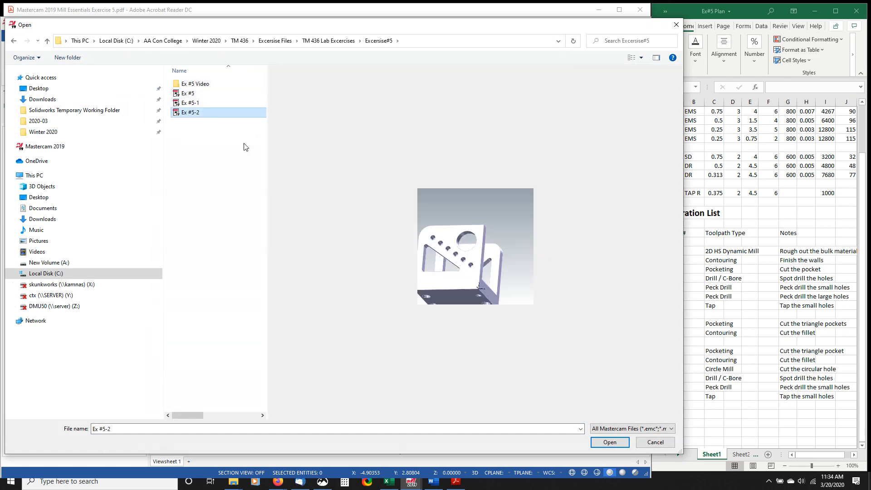
{"action": "left_click", "coordinate": [609, 442]}
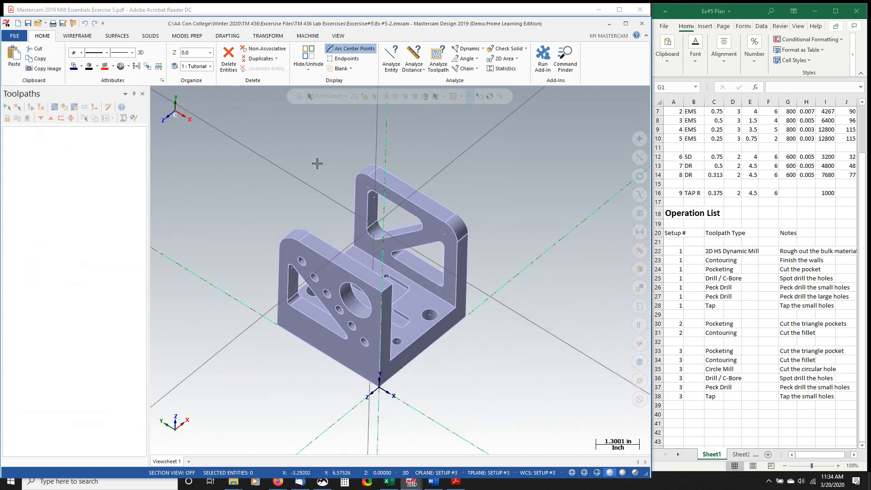
- Turn off the axes display and add the Planes manager alongside the Toolpaths manager, keeping Toolpaths in front
{"action": "left_click", "coordinate": [339, 36]}
{"action": "left_click", "coordinate": [453, 59]}
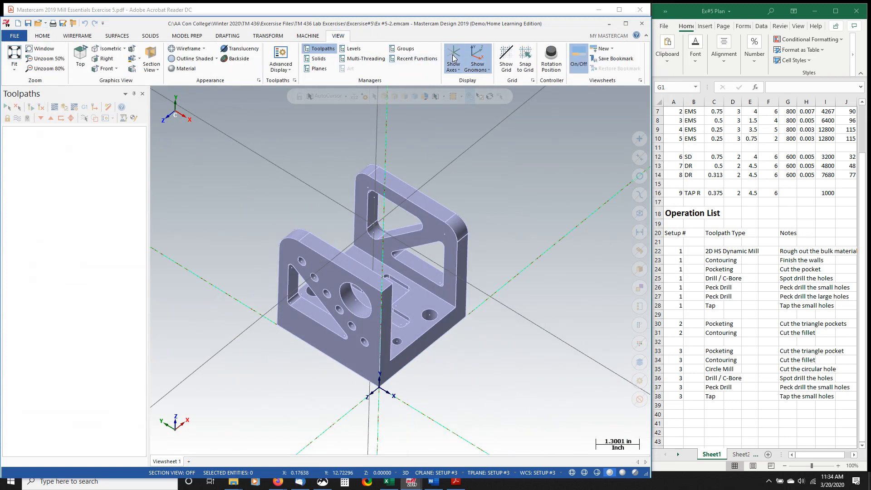
{"action": "left_click", "coordinate": [317, 68]}
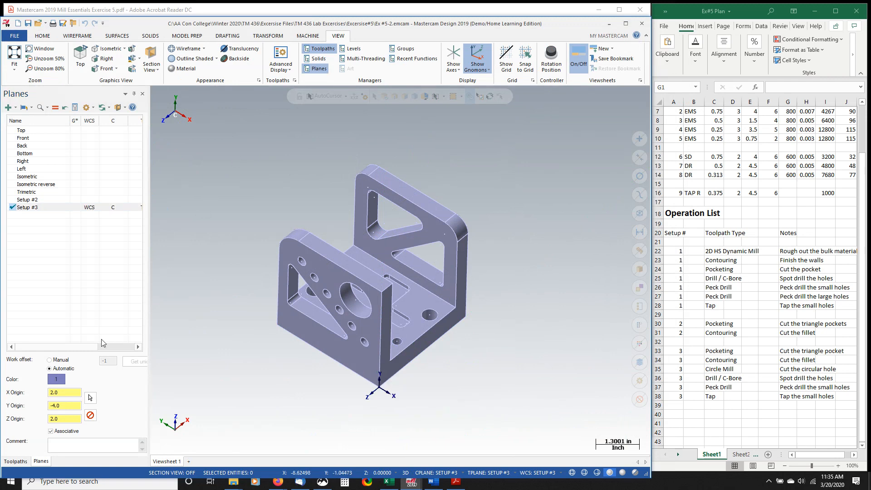
{"action": "left_click", "coordinate": [26, 462]}
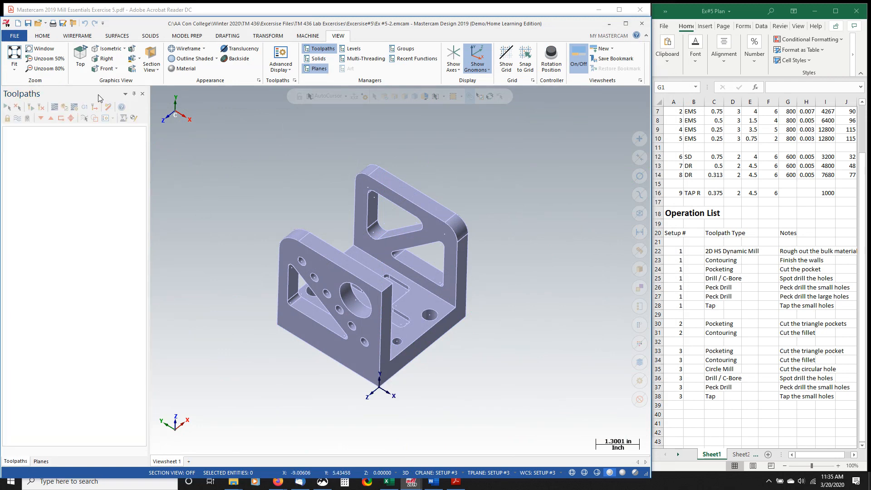
- Add a mill machine using the HAAS_GR.mcam-mmd definition, leaving the group's post-processor set to NONE
{"action": "left_click", "coordinate": [308, 36]}
{"action": "left_click", "coordinate": [14, 66]}
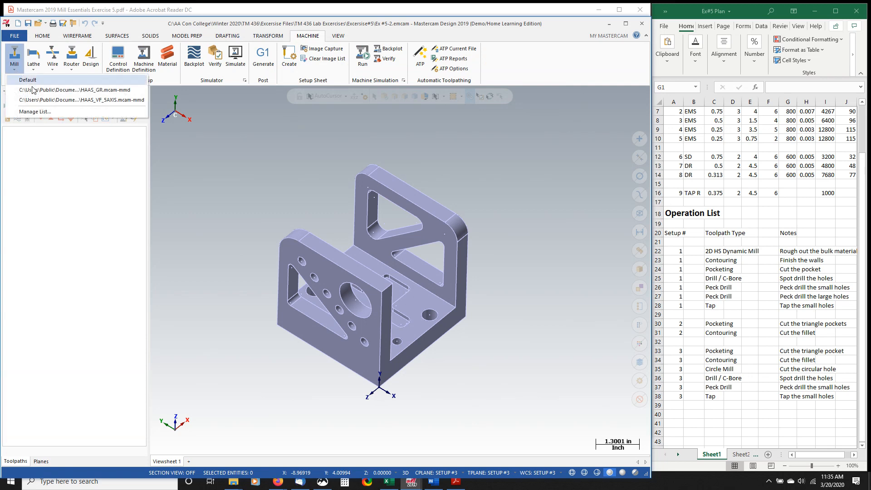
{"action": "left_click", "coordinate": [49, 99]}
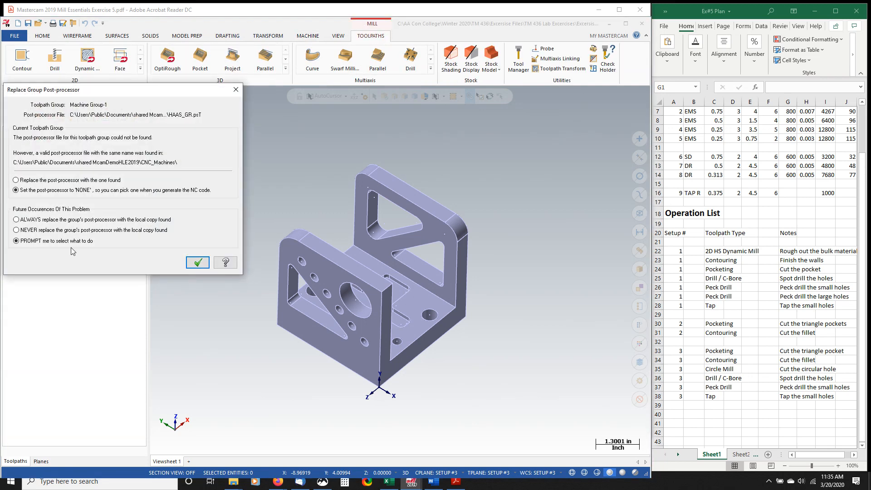
{"action": "left_click", "coordinate": [197, 263]}
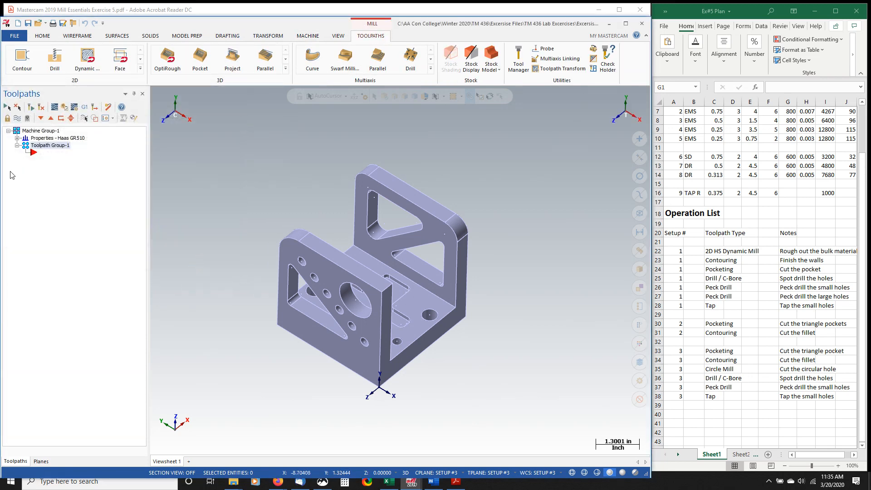
- Add a second mill toolpath group to the machine group
{"action": "right_click", "coordinate": [41, 133]}
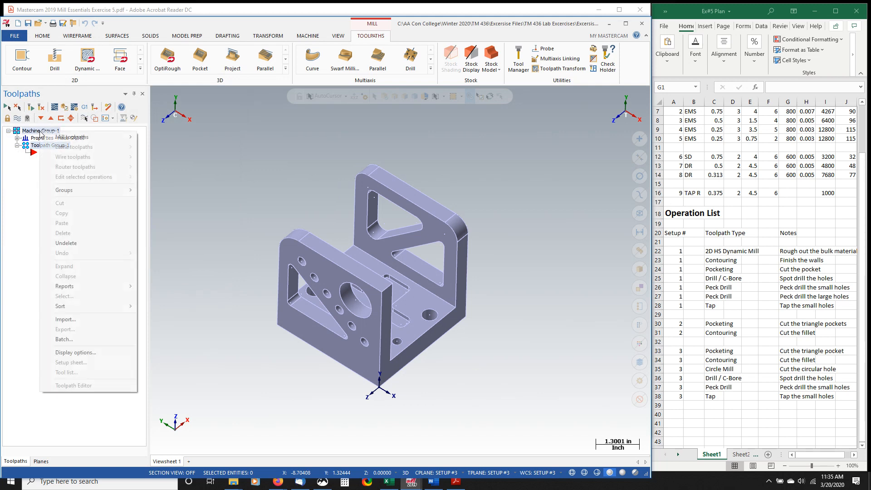
{"action": "mouse_move", "coordinate": [69, 192]}
{"action": "left_click", "coordinate": [198, 200]}
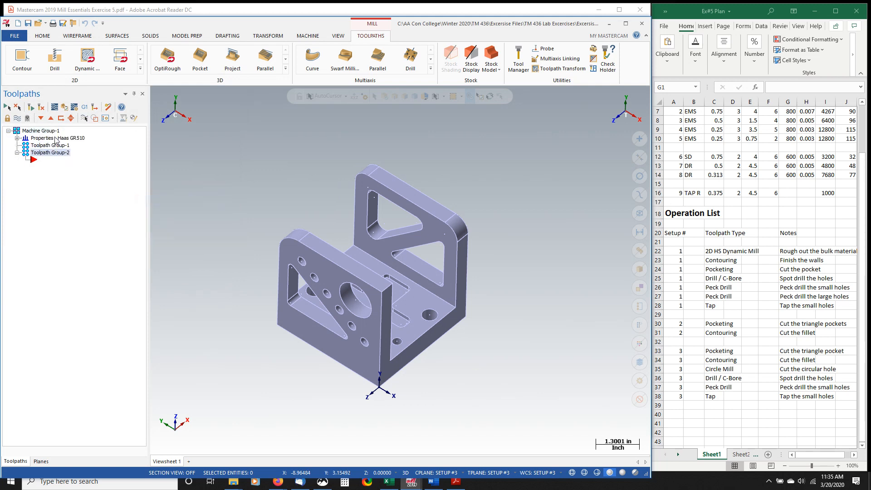
- Rename the machine group as Haas GR510
{"action": "left_click", "coordinate": [45, 132]}
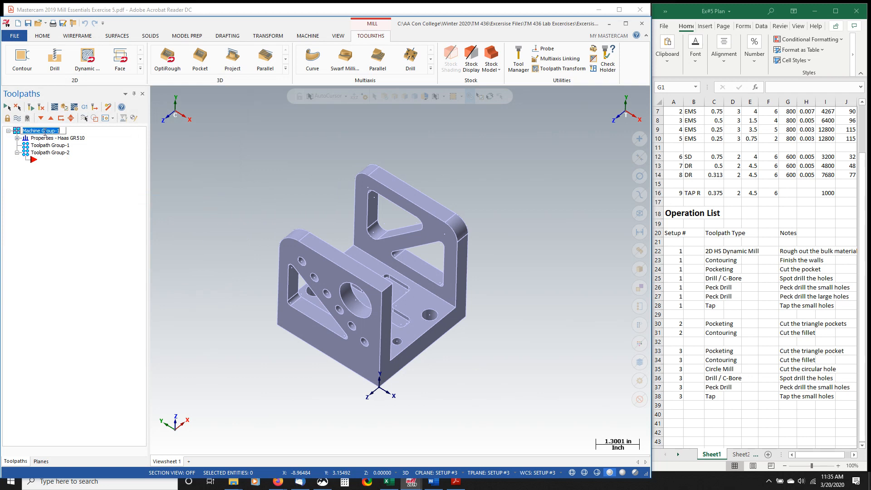
{"action": "type", "text": "Haas GR510"}
{"action": "key", "text": "Return"}
- Review the machine group's file properties and close them without changes
{"action": "left_click", "coordinate": [17, 138]}
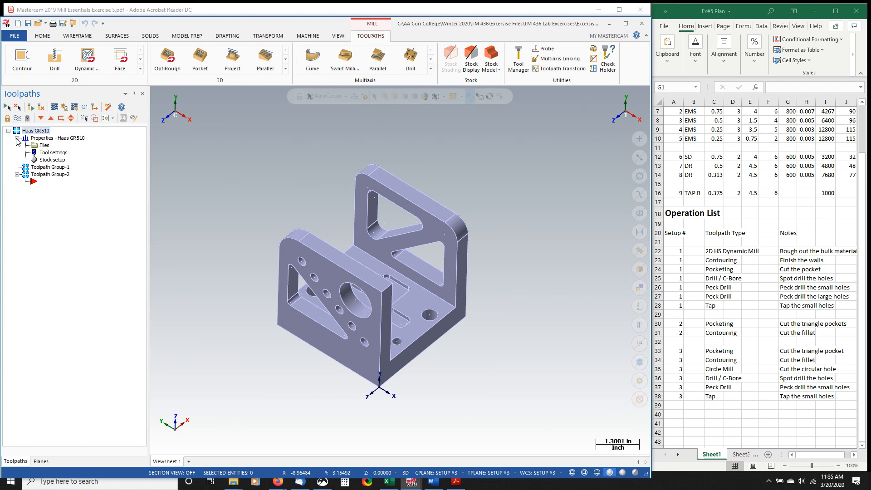
{"action": "double_click", "coordinate": [45, 146]}
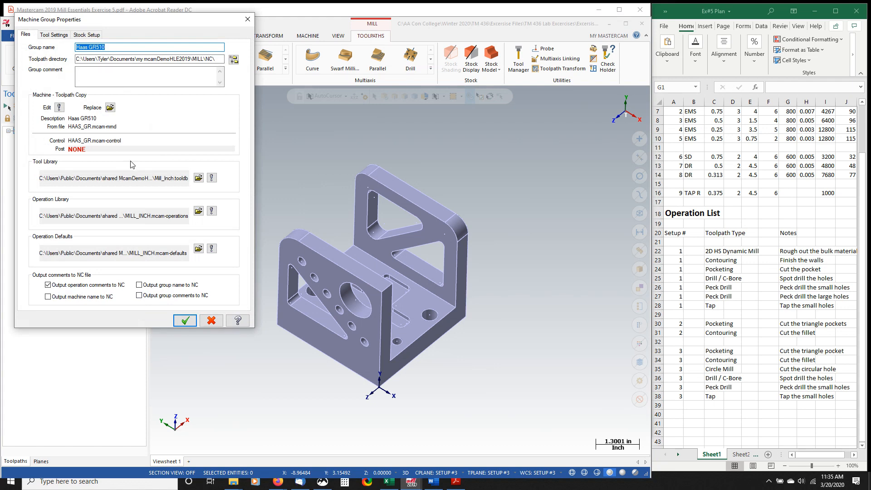
{"action": "left_click", "coordinate": [218, 325]}
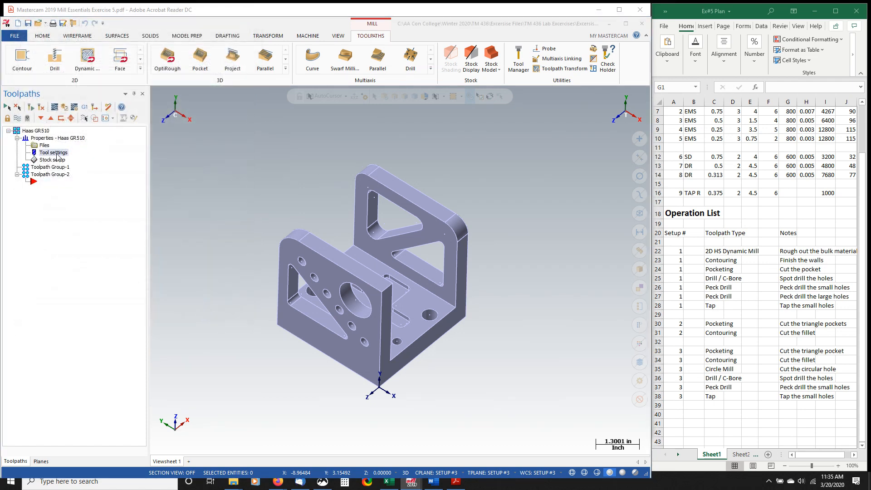
- Try to enable sequential tool numbering and override defaults with modal values for clearance height, retract height and feed plane
{"action": "left_click", "coordinate": [57, 155]}
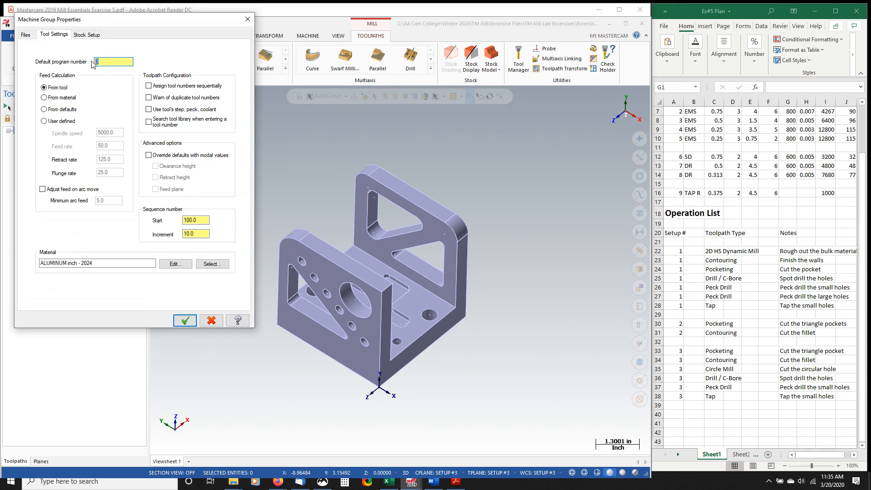
{"action": "left_click", "coordinate": [149, 87]}
{"action": "left_click", "coordinate": [160, 155]}
{"action": "left_click", "coordinate": [155, 166]}
{"action": "left_click", "coordinate": [156, 178]}
{"action": "left_click", "coordinate": [156, 189]}
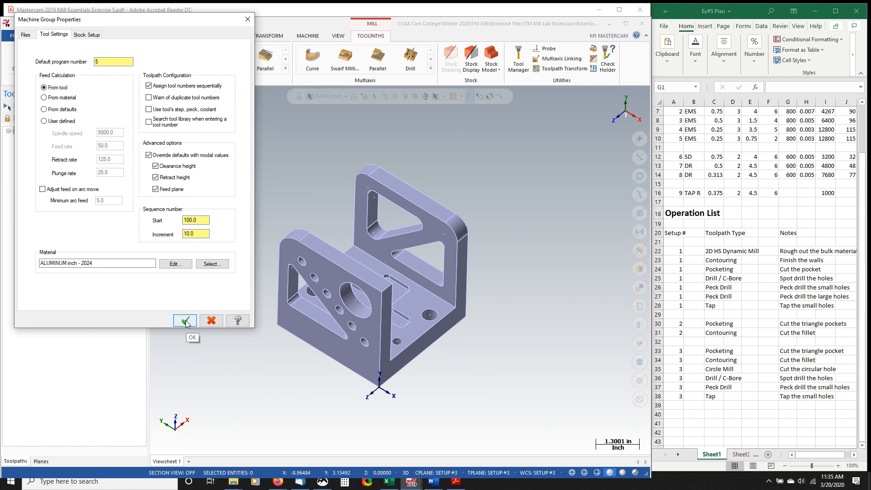
- Try to size the rectangular stock from all solids on the Setup #3 stock plane, and cancel the machine group properties
{"action": "left_click", "coordinate": [91, 36]}
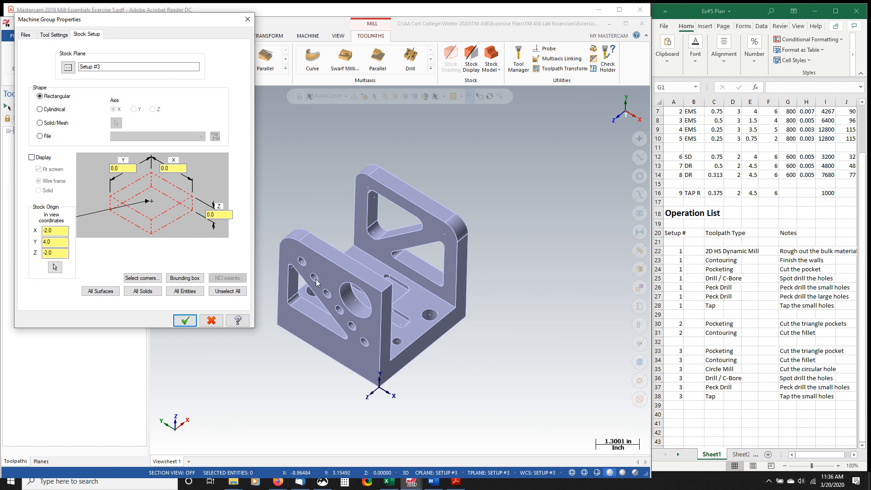
{"action": "left_click", "coordinate": [146, 293]}
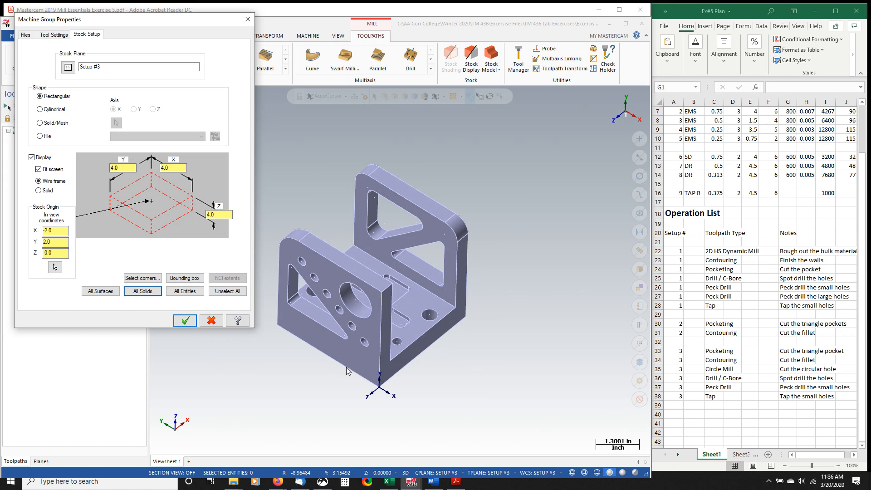
{"action": "left_click", "coordinate": [213, 321]}
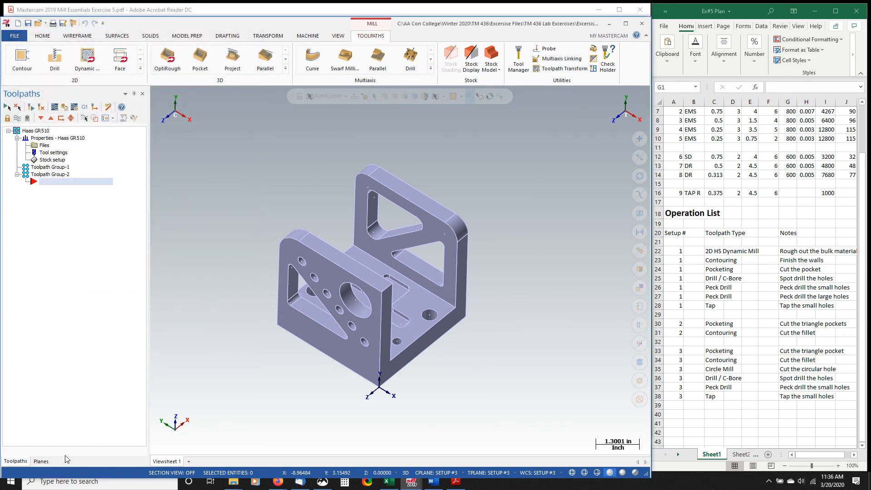
- Make the Top plane the active WCS, construction plane and tool plane, and orient the graphics view to it
{"action": "left_click", "coordinate": [41, 461]}
{"action": "left_click", "coordinate": [95, 132]}
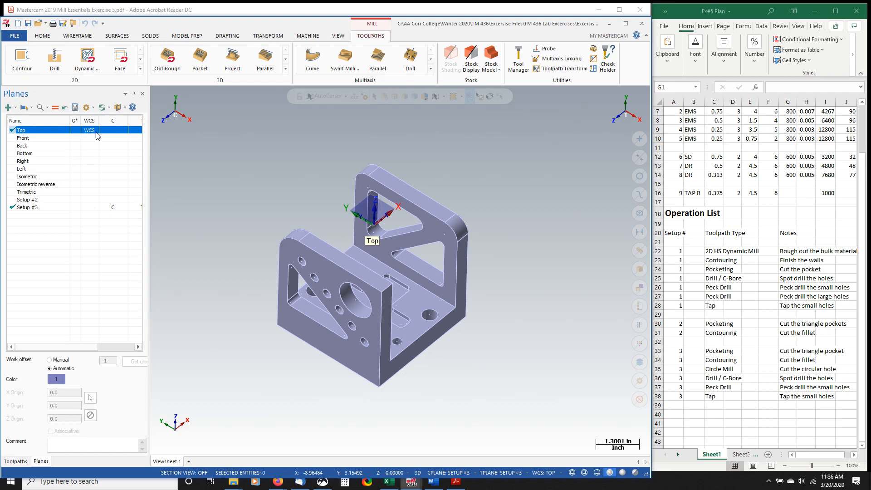
{"action": "left_click", "coordinate": [114, 132]}
{"action": "left_click", "coordinate": [78, 132]}
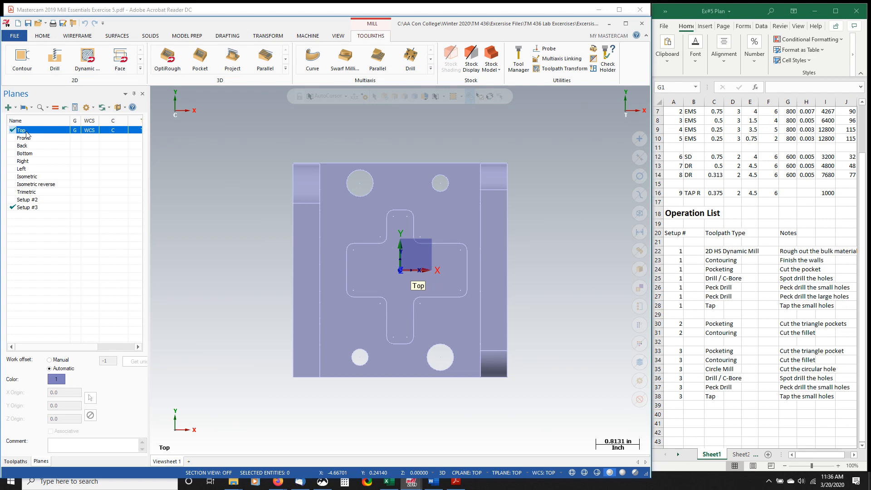
- Define a displayed 4.0 x 4.0 x 4.0 rectangular stock block from all solids in the machine group's stock setup
{"action": "left_click", "coordinate": [15, 461]}
{"action": "left_click", "coordinate": [46, 157]}
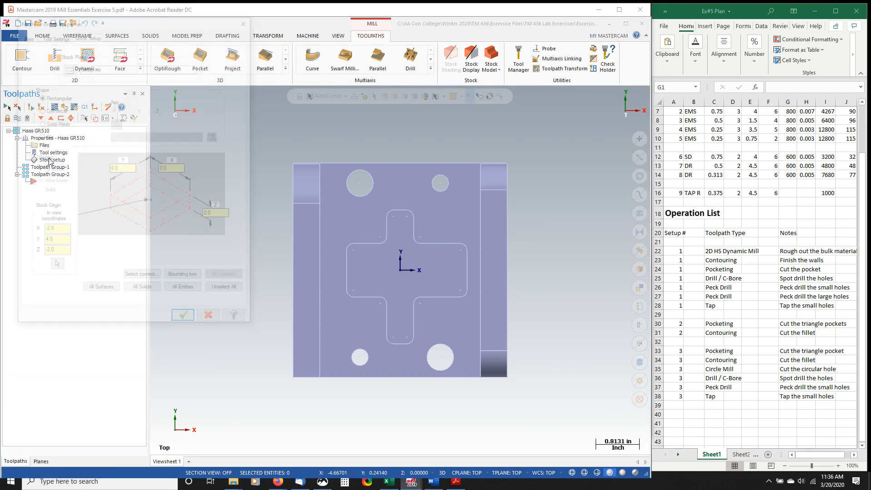
{"action": "left_click", "coordinate": [144, 292]}
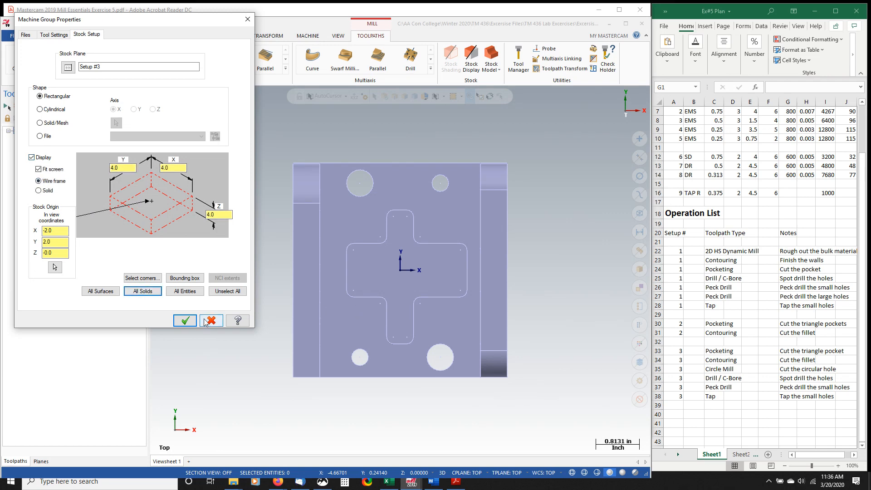
{"action": "left_click", "coordinate": [186, 321]}
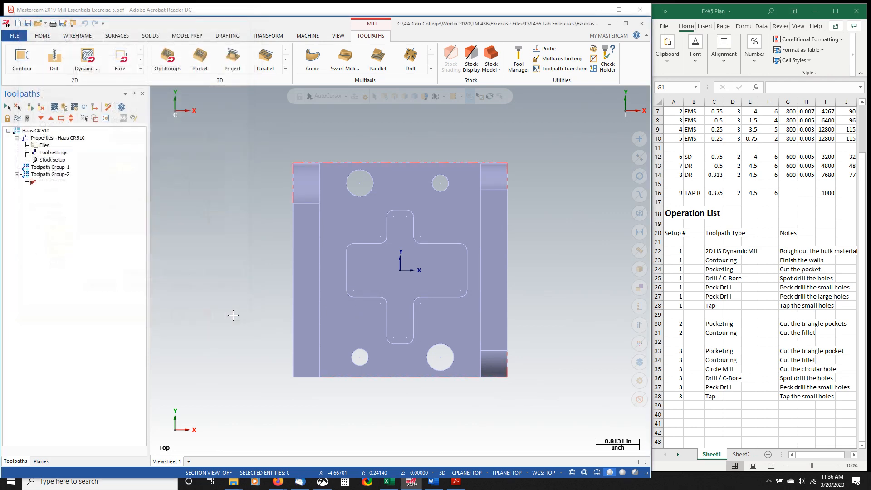
- Examine the stock outline around the bracket from angled views and collapse the machine properties in the Toolpaths tree
{"action": "key", "text": "alt+7"}
{"action": "scroll", "coordinate": [391, 254], "scroll_direction": "up", "scroll_amount": 1}
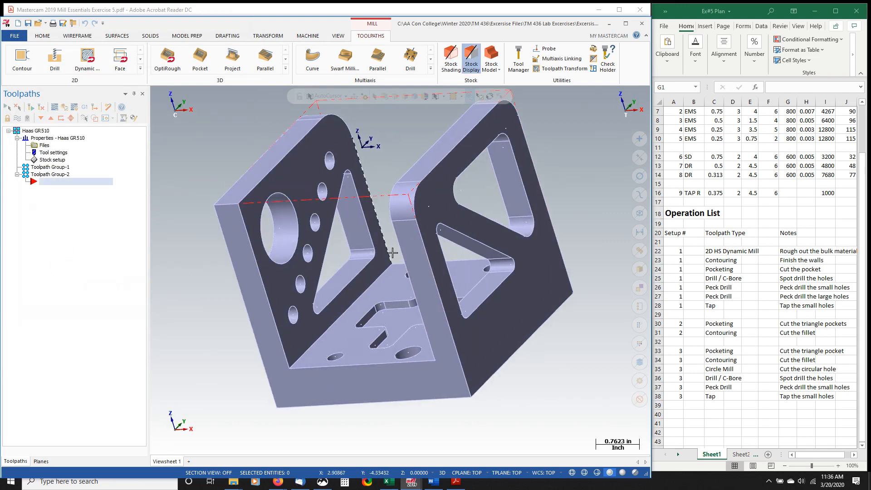
{"action": "scroll", "coordinate": [394, 256], "scroll_direction": "down", "scroll_amount": 3}
{"action": "middle_click_drag", "start_coordinate": [419, 282], "coordinate": [390, 207]}
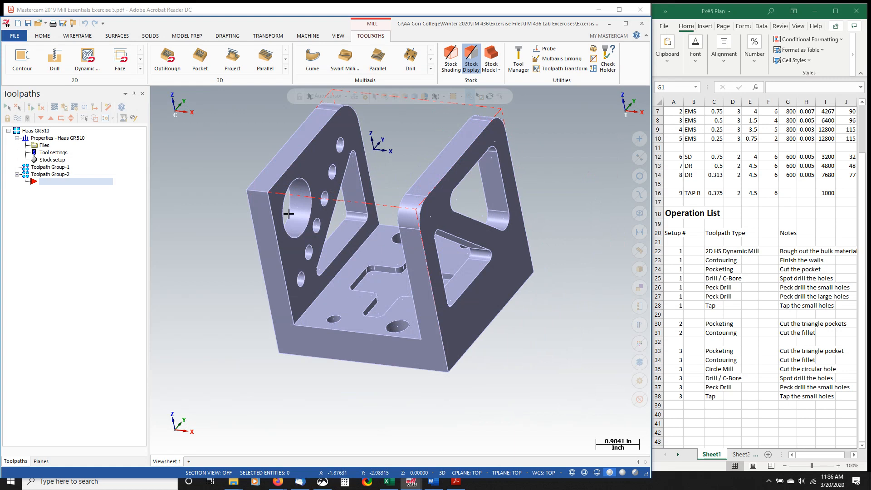
{"action": "scroll", "coordinate": [371, 105], "scroll_direction": "down", "scroll_amount": 5}
{"action": "scroll", "coordinate": [372, 106], "scroll_direction": "up", "scroll_amount": 5}
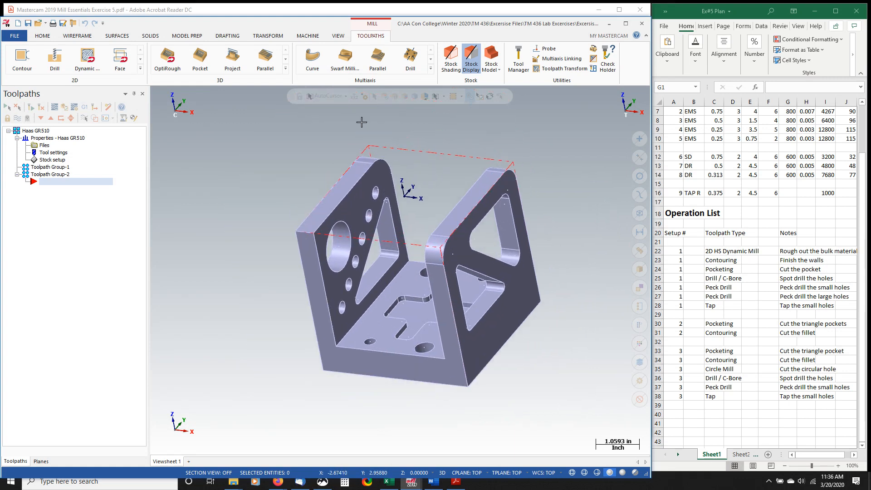
{"action": "left_click", "coordinate": [18, 137]}
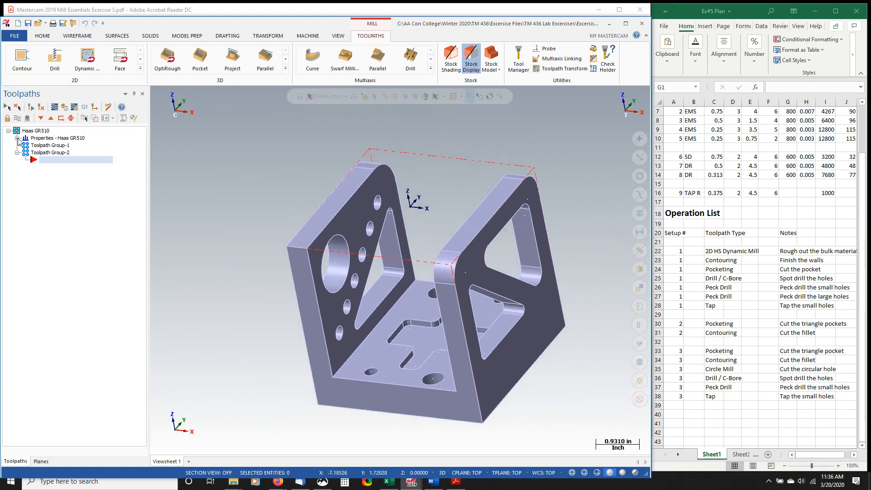
{"action": "left_click", "coordinate": [18, 138]}
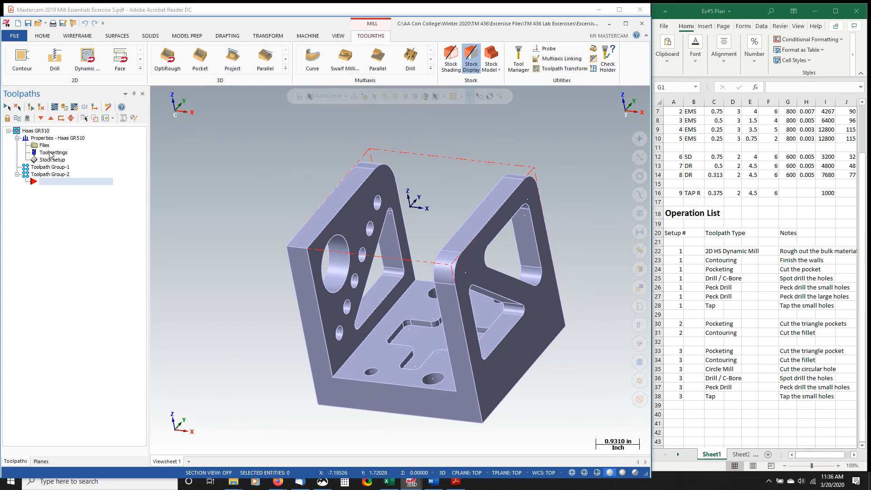
{"action": "left_click", "coordinate": [17, 138]}
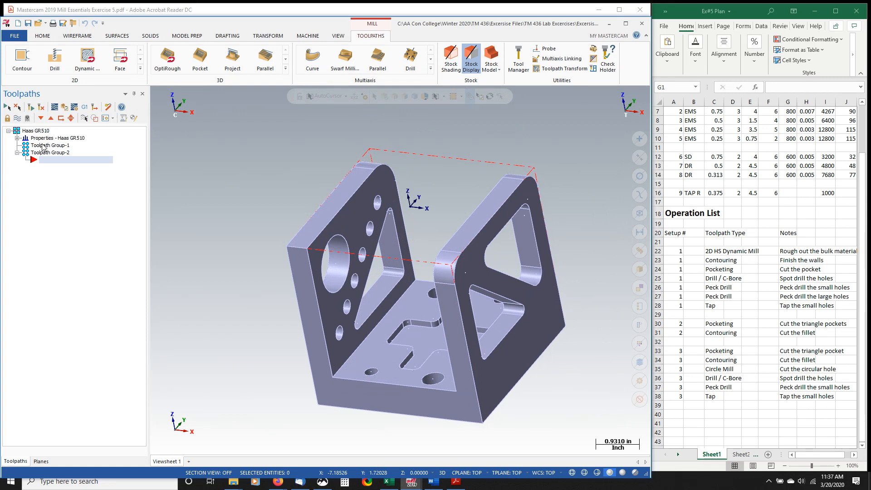
- Delete Toolpath Group-2 from the Haas GR510 machine group
{"action": "left_click", "coordinate": [42, 147]}
{"action": "left_click", "coordinate": [41, 153]}
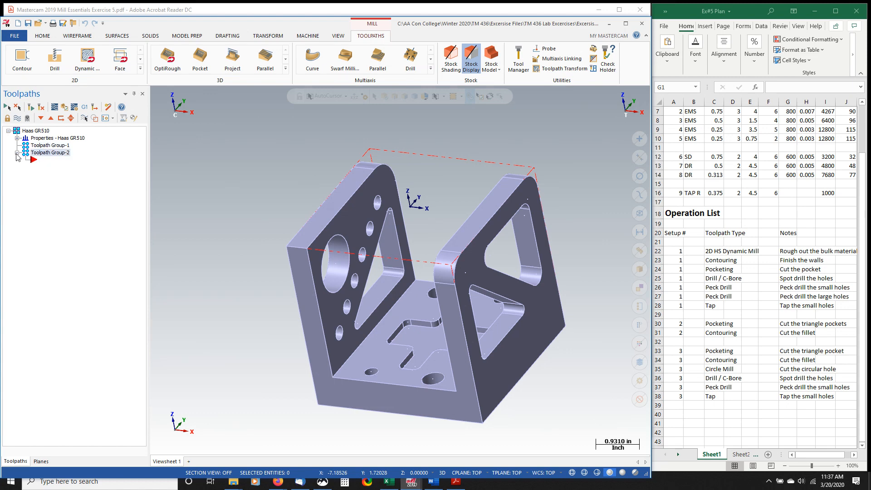
{"action": "left_click", "coordinate": [50, 147]}
{"action": "left_click", "coordinate": [51, 153]}
{"action": "right_click", "coordinate": [49, 154]}
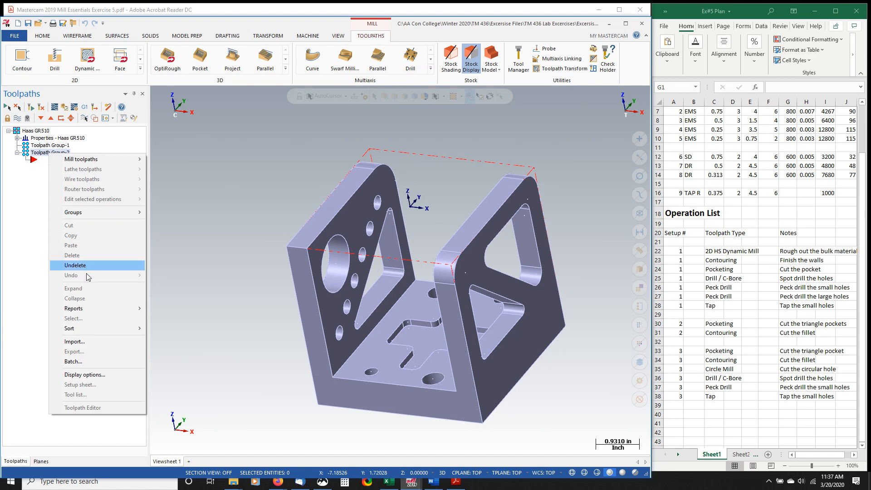
{"action": "left_click", "coordinate": [159, 199]}
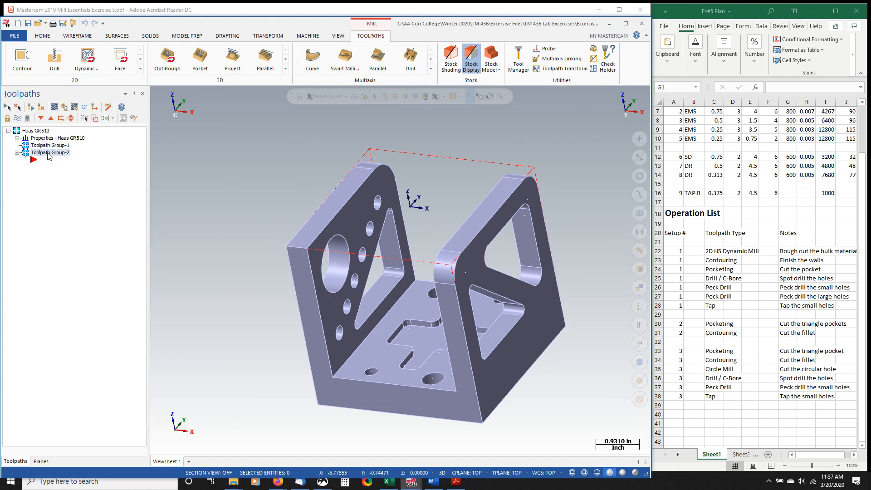
{"action": "key", "text": "Delete"}
- Rename the remaining toolpath group as Setup #1 and move the insert arrow into that group, leaving it collapsed
{"action": "left_click", "coordinate": [50, 154]}
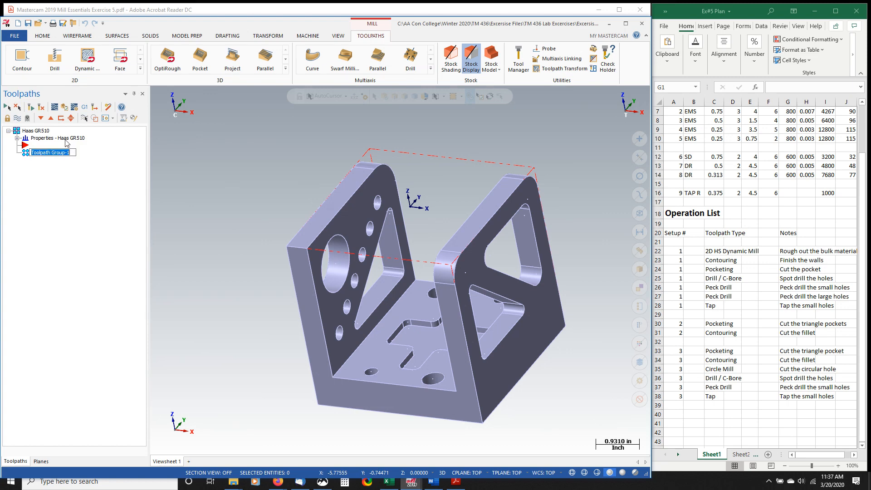
{"action": "type", "text": "Setup #1"}
{"action": "key", "text": "Return"}
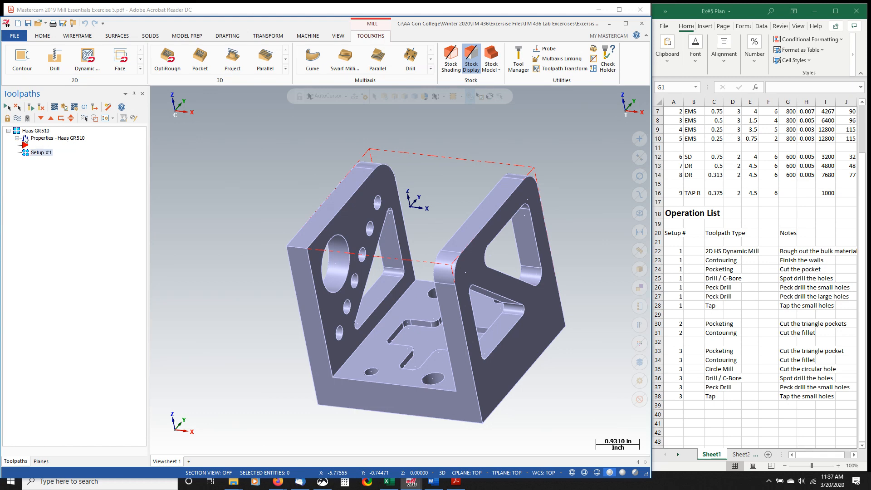
{"action": "left_click", "coordinate": [48, 118]}
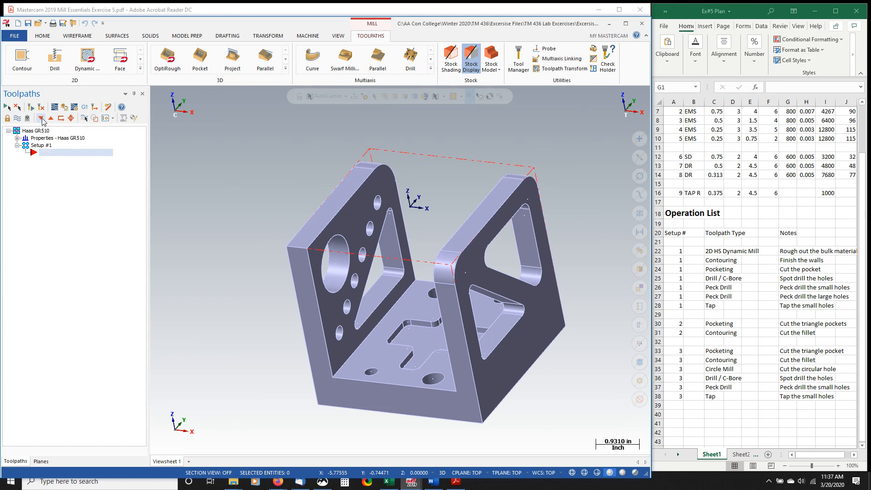
{"action": "left_click", "coordinate": [18, 145]}
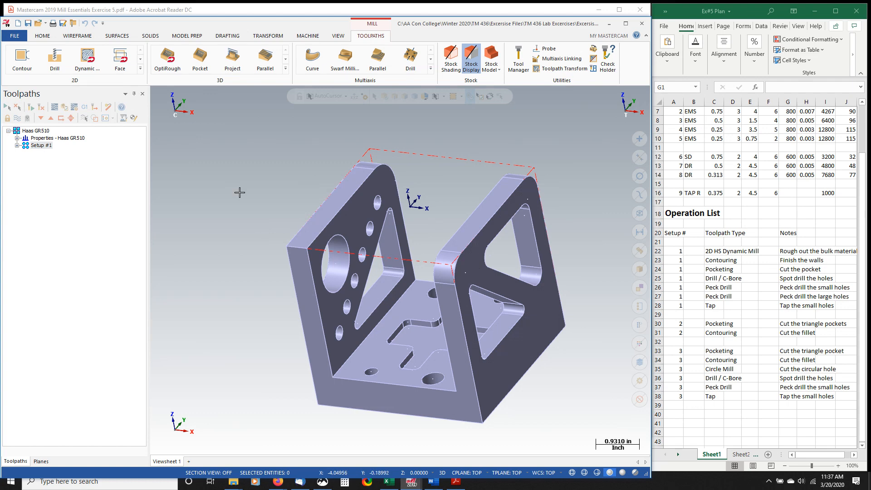
{"action": "right_click", "coordinate": [35, 131]}
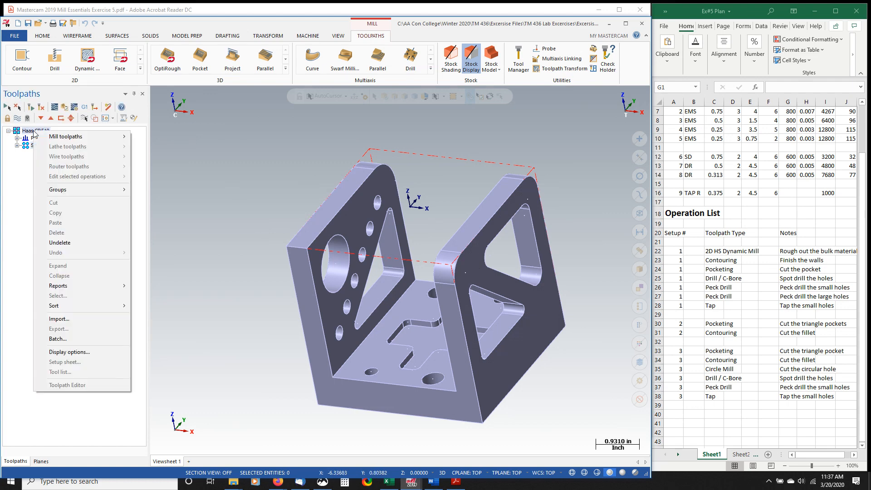
{"action": "left_click", "coordinate": [27, 174]}
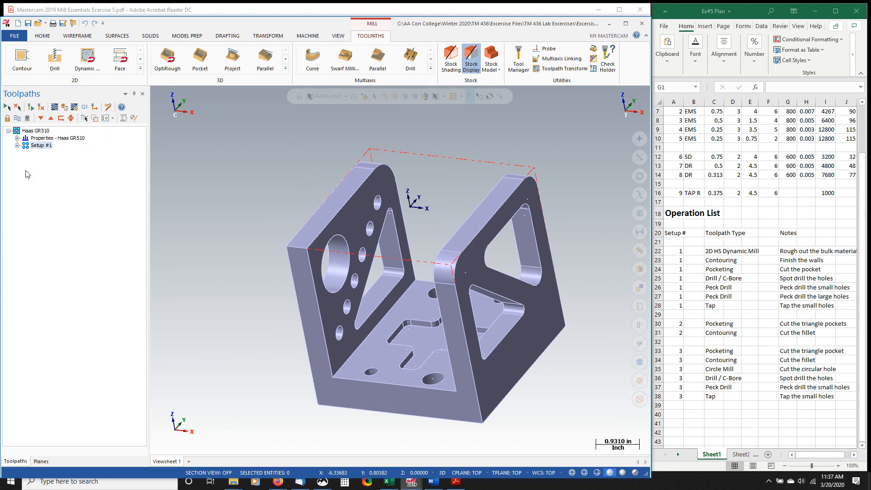
{"action": "right_click", "coordinate": [45, 149]}
{"action": "mouse_move", "coordinate": [77, 206]}
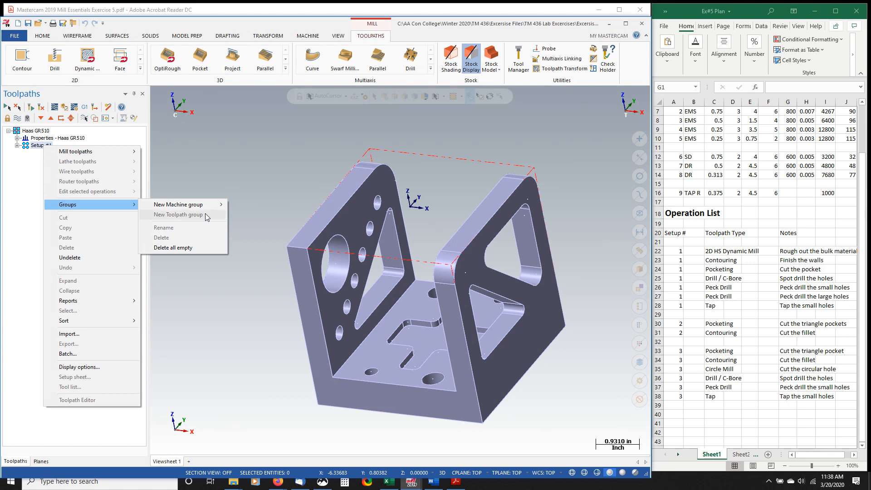
{"action": "left_click", "coordinate": [209, 162]}
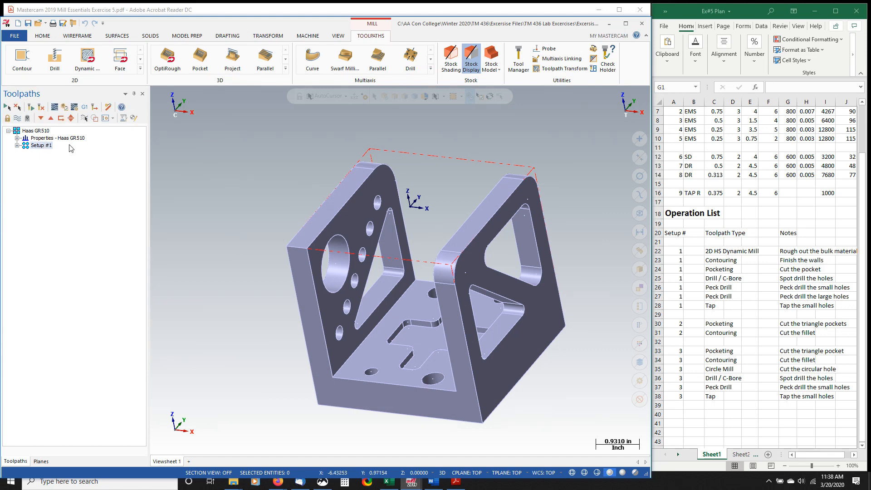
- Add a new toolpath group under the Haas GR510 machine group and name it Setup #2
{"action": "right_click", "coordinate": [34, 134]}
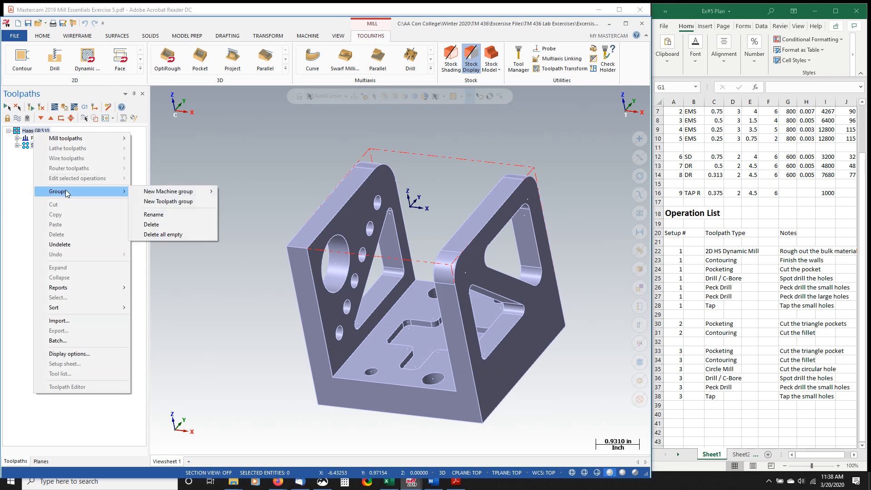
{"action": "left_click", "coordinate": [177, 205]}
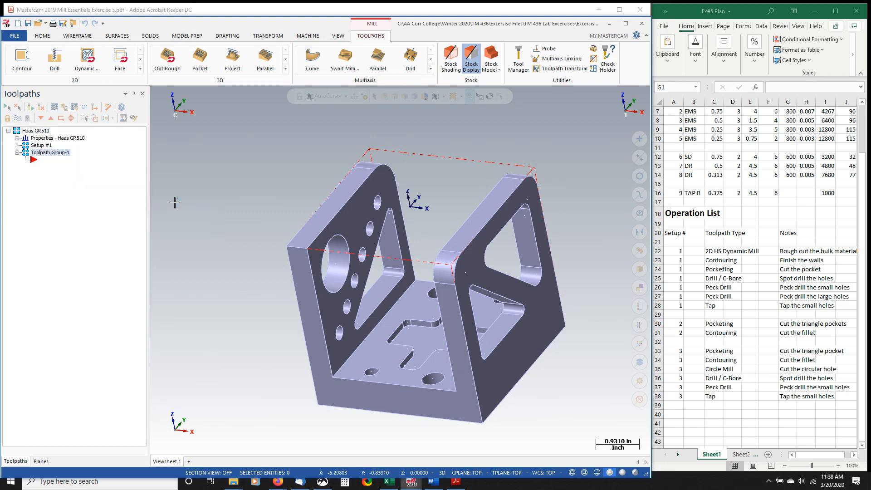
{"action": "left_click", "coordinate": [47, 153]}
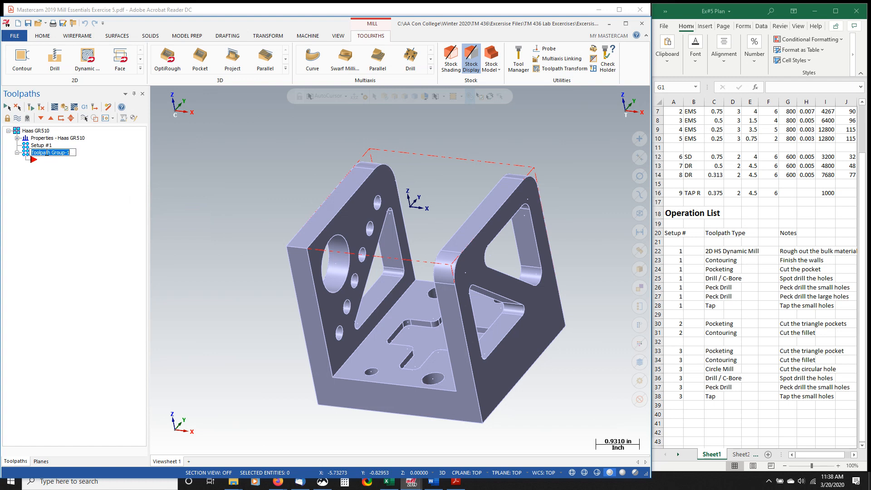
{"action": "type", "text": "Setup #2"}
{"action": "key", "text": "Return"}
- Add another toolpath group under the Haas GR510 machine group and name it Setup #3
{"action": "left_click", "coordinate": [40, 132]}
{"action": "right_click", "coordinate": [40, 132]}
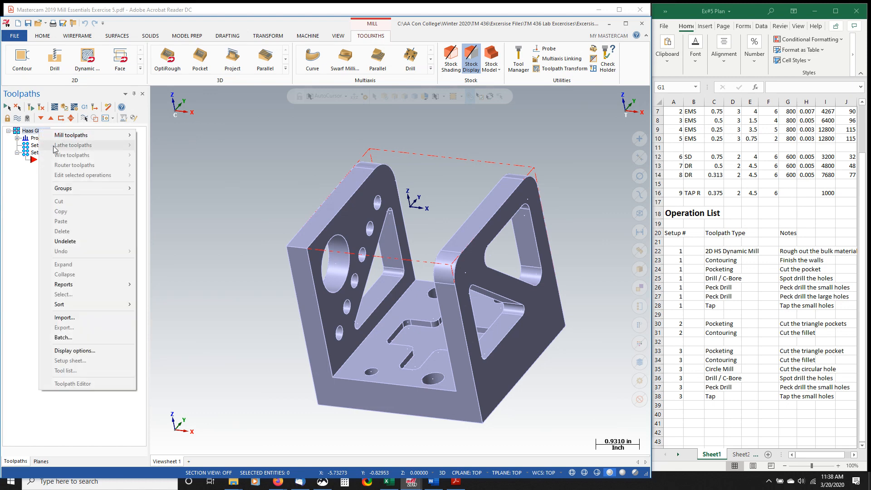
{"action": "left_click", "coordinate": [156, 197]}
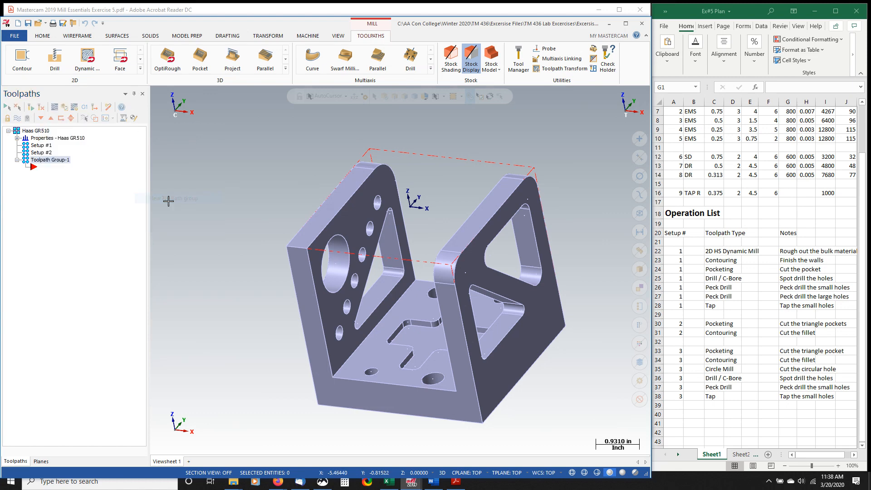
{"action": "key", "text": "shift+s"}
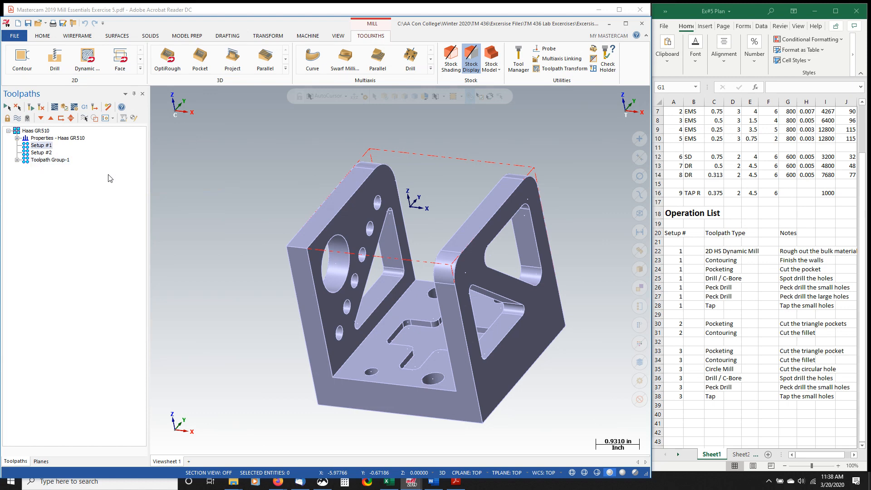
{"action": "left_click", "coordinate": [64, 161]}
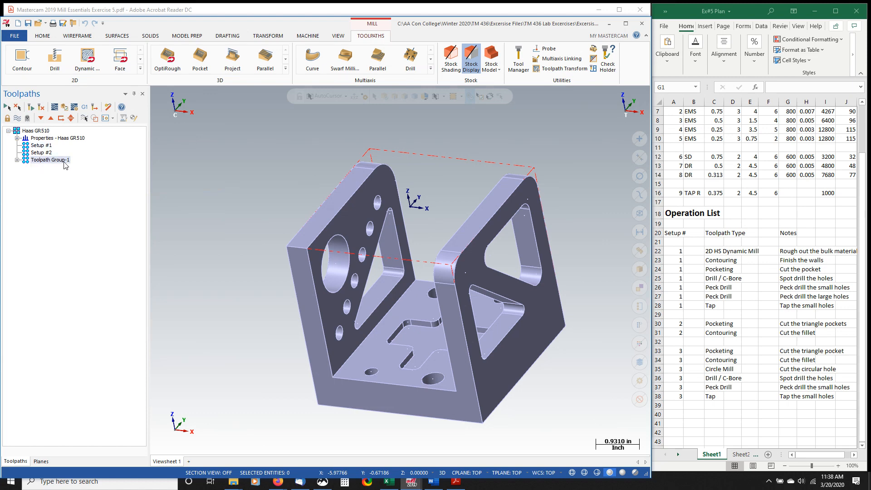
{"action": "left_click", "coordinate": [64, 162]}
{"action": "type", "text": "Sett"}
{"action": "type", "text": "up #"}
{"action": "type", "text": "3"}
{"action": "key", "text": "Return"}
- Review the setup groups in the Toolpaths tree with Setup #1 selected, and expand the Haas GR510 properties
{"action": "left_click", "coordinate": [16, 160]}
{"action": "left_click", "coordinate": [16, 161]}
{"action": "left_click", "coordinate": [37, 153]}
{"action": "left_click", "coordinate": [42, 146]}
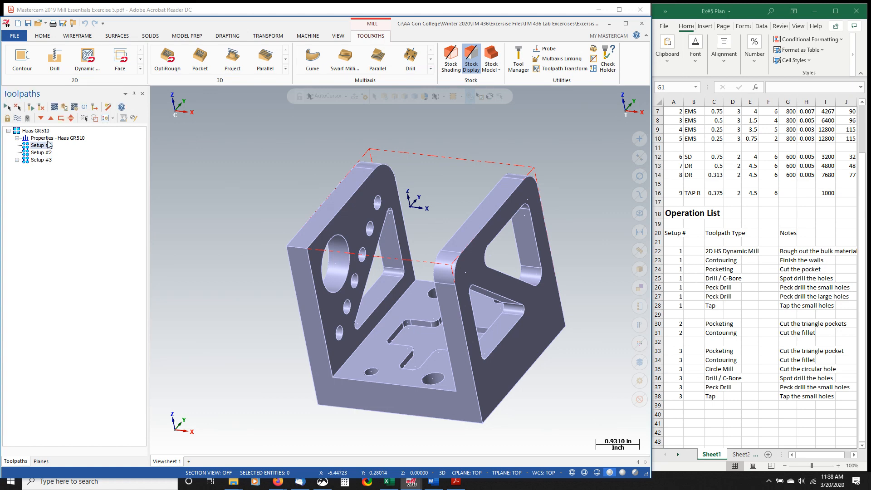
{"action": "left_click", "coordinate": [17, 138]}
{"action": "left_click", "coordinate": [17, 138]}
{"action": "left_click", "coordinate": [8, 131]}
{"action": "left_click", "coordinate": [9, 131]}
{"action": "left_click", "coordinate": [18, 138]}
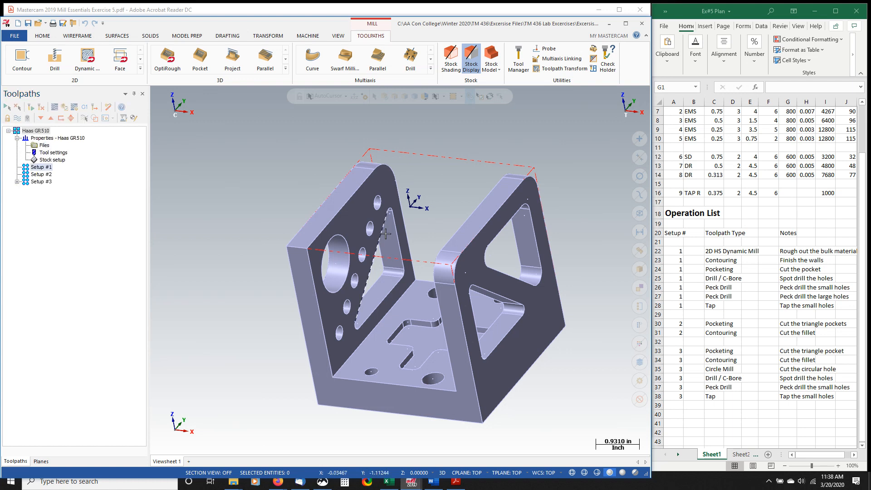
- View the bracket in the Top, Setup #2 and Setup #3 planes in turn, leaving Setup #3 as the active WCS, construction plane and tool plane
{"action": "left_click", "coordinate": [41, 461]}
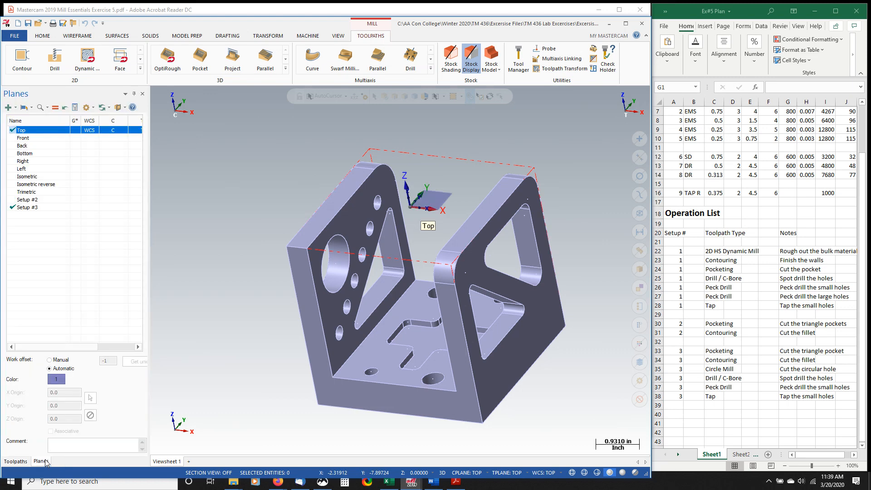
{"action": "left_click", "coordinate": [78, 131]}
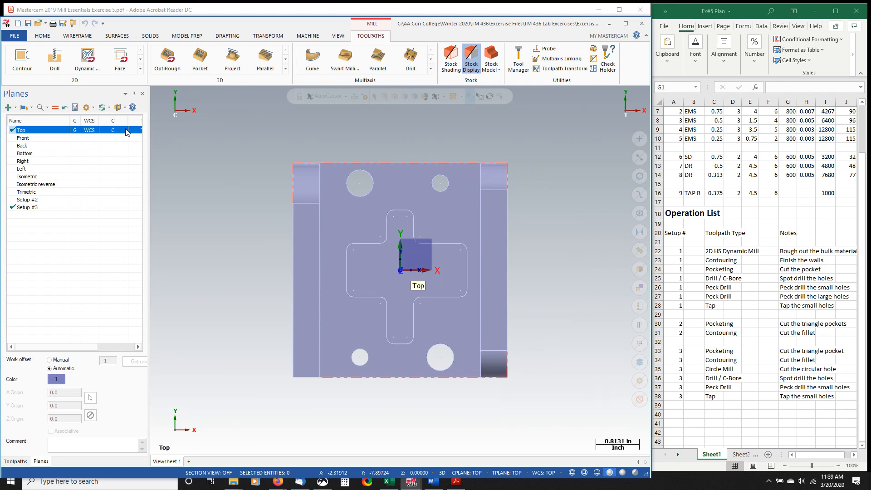
{"action": "left_click", "coordinate": [92, 203]}
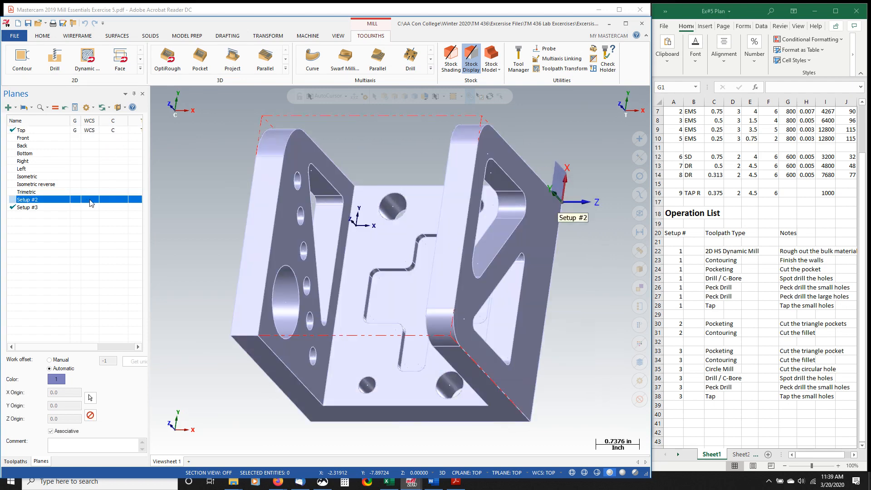
{"action": "left_click", "coordinate": [92, 203]}
{"action": "scroll", "coordinate": [322, 245], "scroll_direction": "down", "scroll_amount": 1}
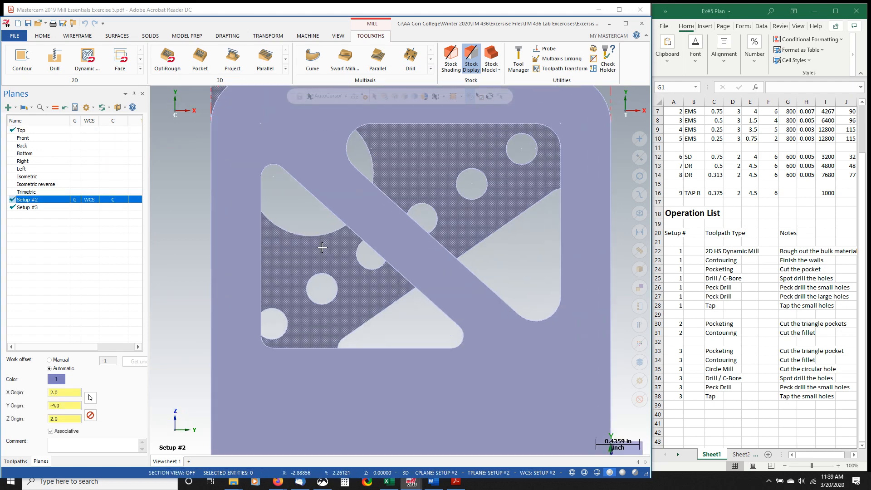
{"action": "middle_click_drag", "start_coordinate": [414, 278], "coordinate": [387, 249]}
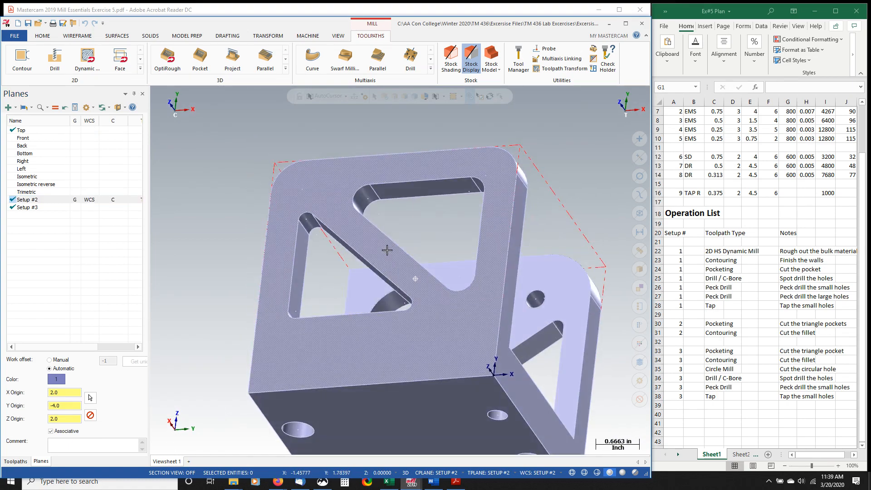
{"action": "left_click", "coordinate": [75, 207]}
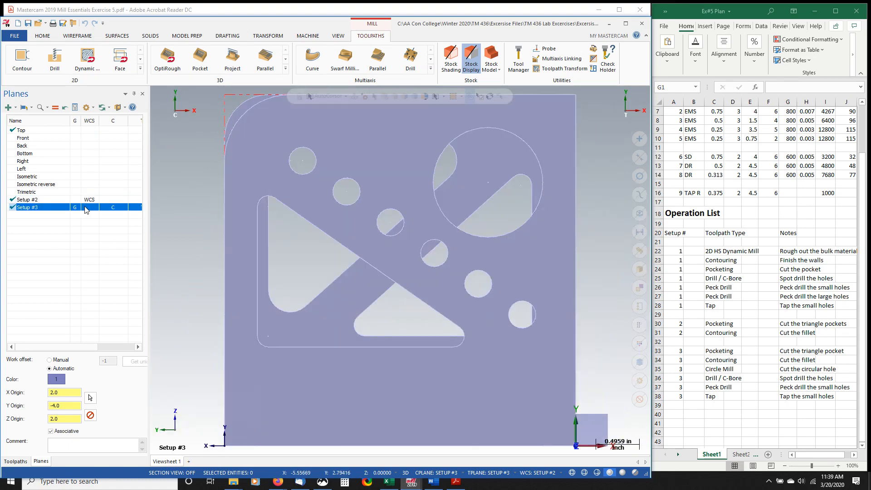
{"action": "middle_click_drag", "start_coordinate": [368, 298], "coordinate": [352, 283]}
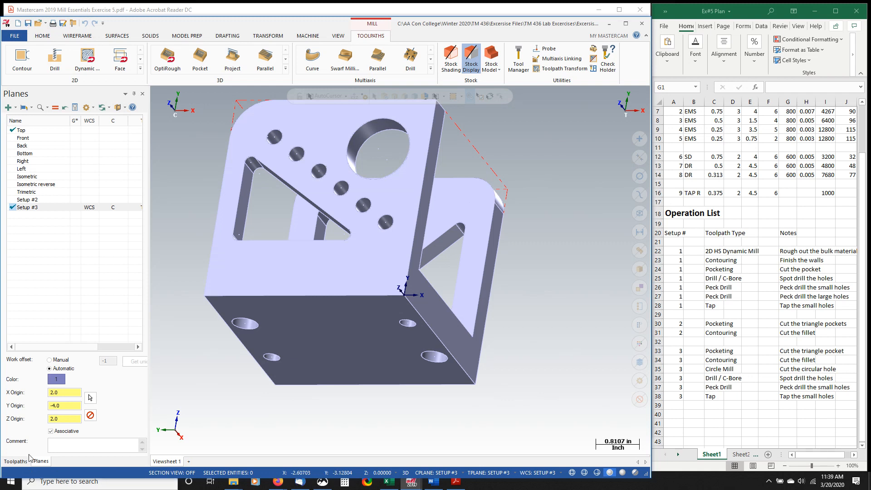
- Collapse the Haas GR510 properties in the Toolpaths tree and return to the list of planes
{"action": "left_click", "coordinate": [16, 461]}
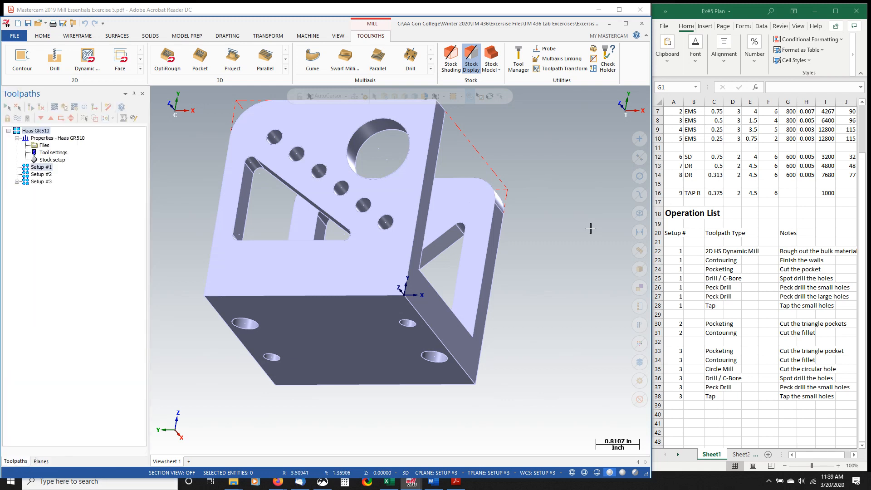
{"action": "scroll", "coordinate": [591, 228], "scroll_direction": "down", "scroll_amount": 2}
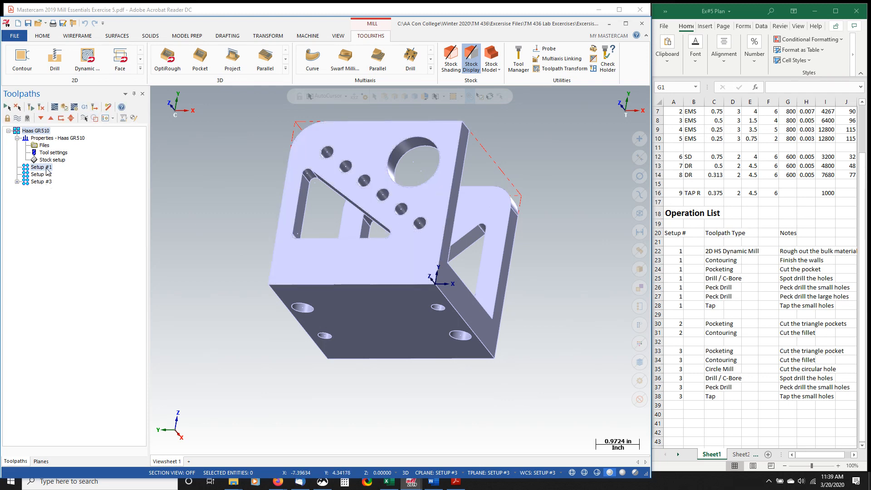
{"action": "left_click", "coordinate": [17, 139]}
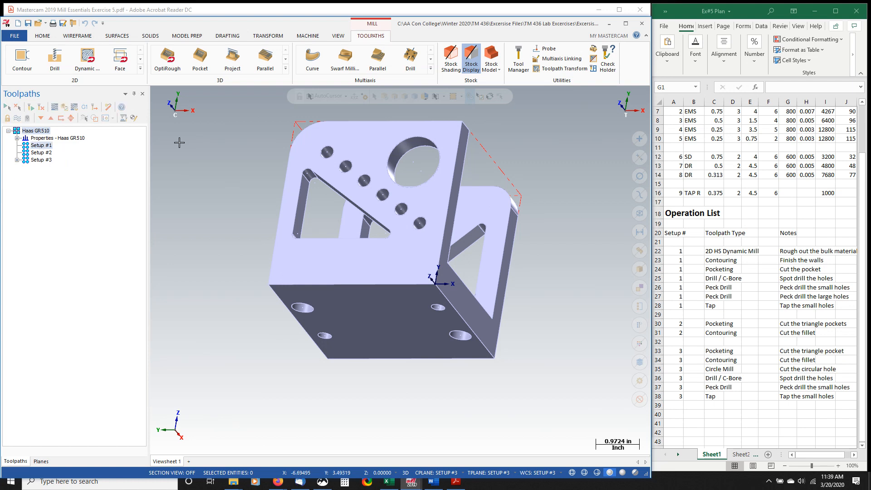
{"action": "left_click", "coordinate": [40, 461]}
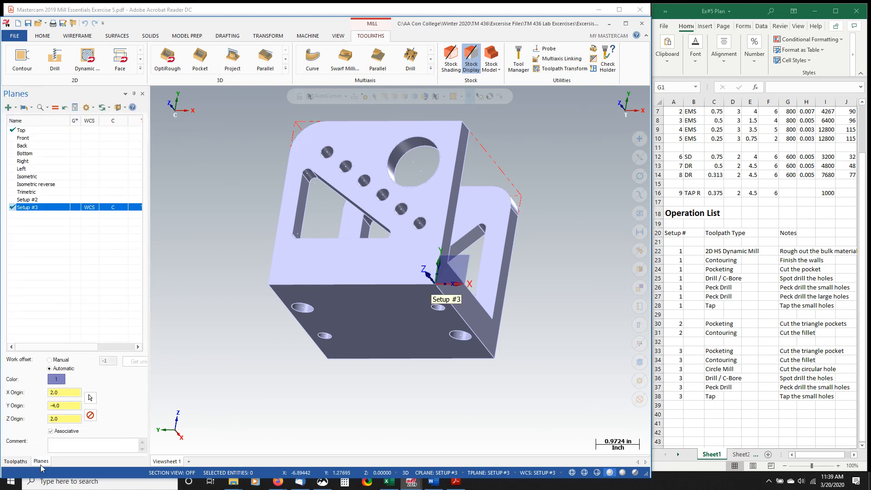